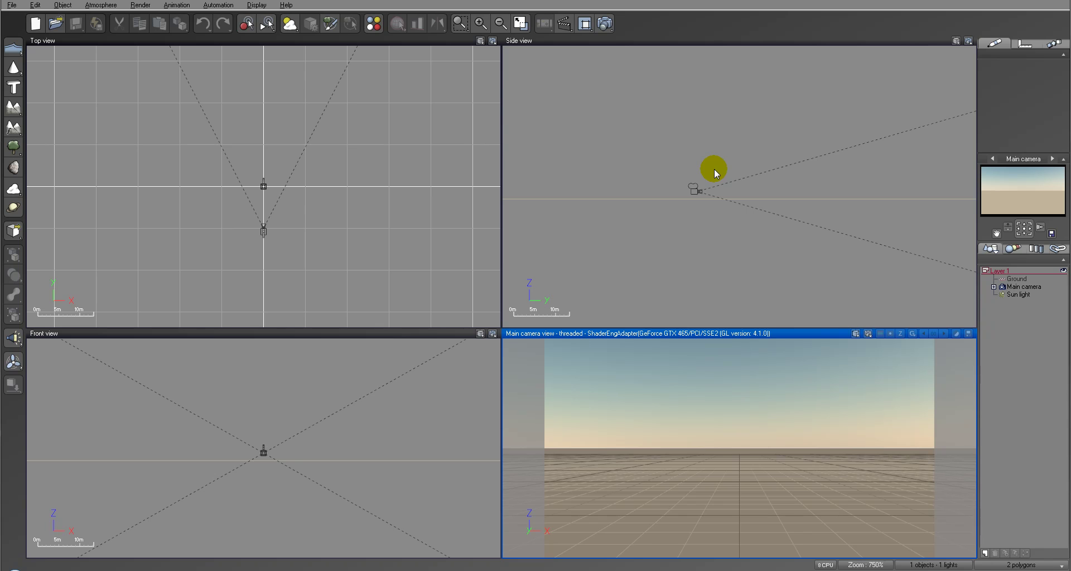
Open the Atmosphere Editor and add a cloud layer that uses the Dark Cumulus material.
{"action": "right_click_drag", "start_coordinate": [715, 169], "coordinate": [683, 211]}
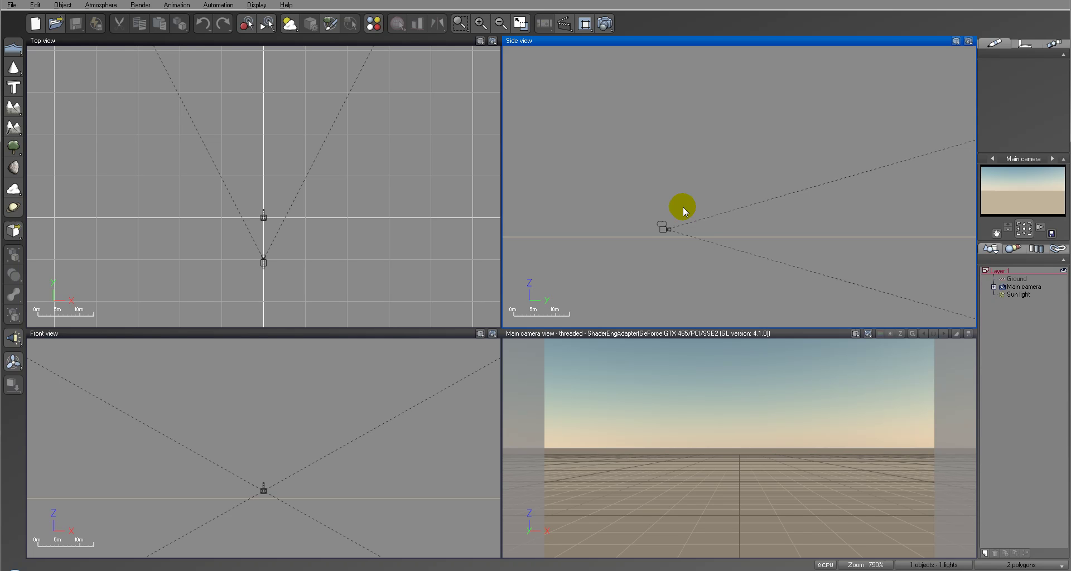
{"action": "left_click", "coordinate": [111, 6]}
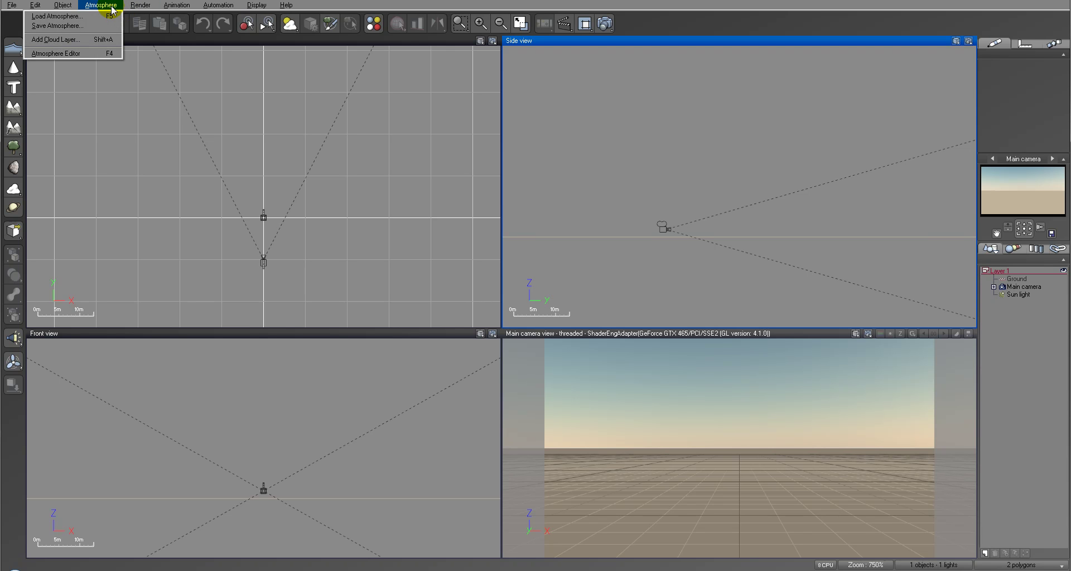
{"action": "left_click", "coordinate": [93, 54]}
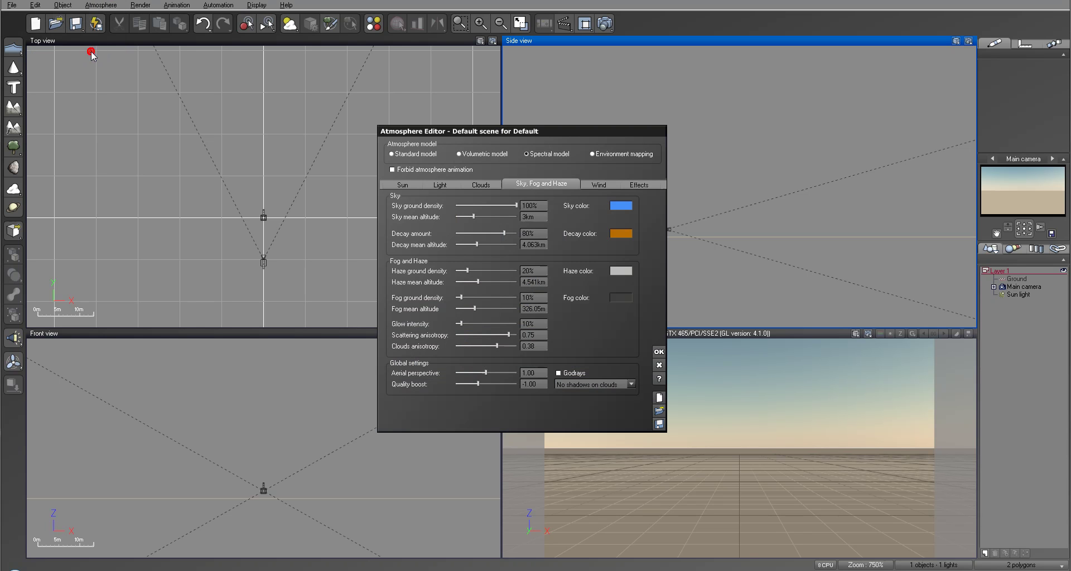
{"action": "left_click_drag", "start_coordinate": [507, 131], "coordinate": [487, 96]}
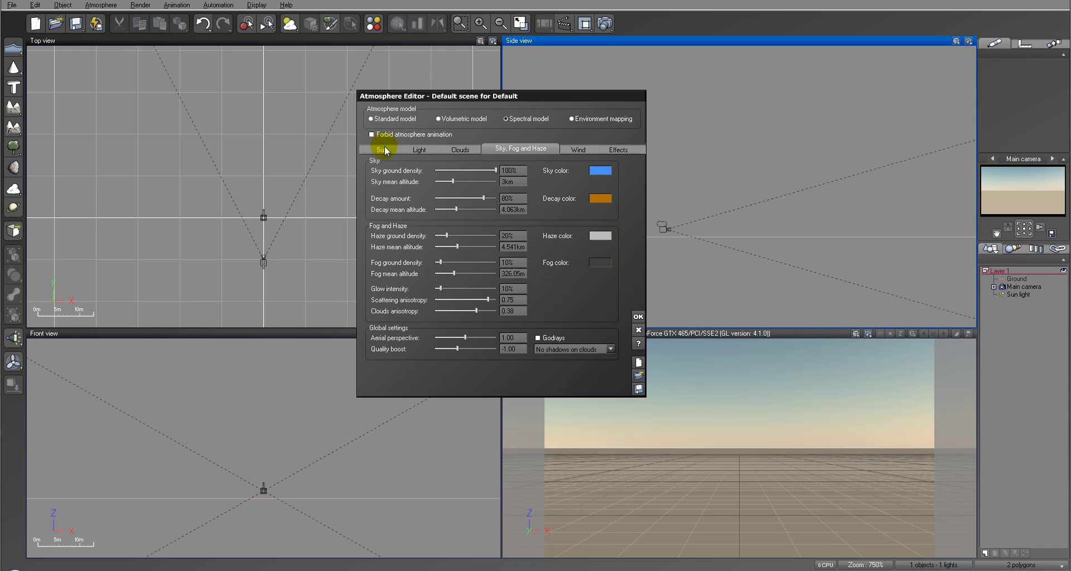
{"action": "left_click", "coordinate": [457, 149]}
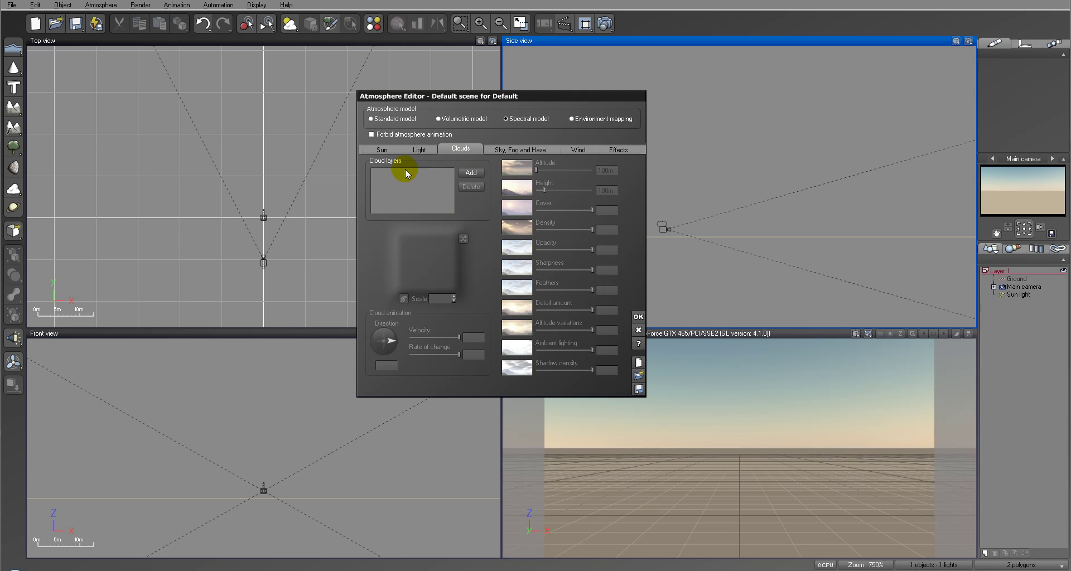
{"action": "left_click", "coordinate": [471, 173]}
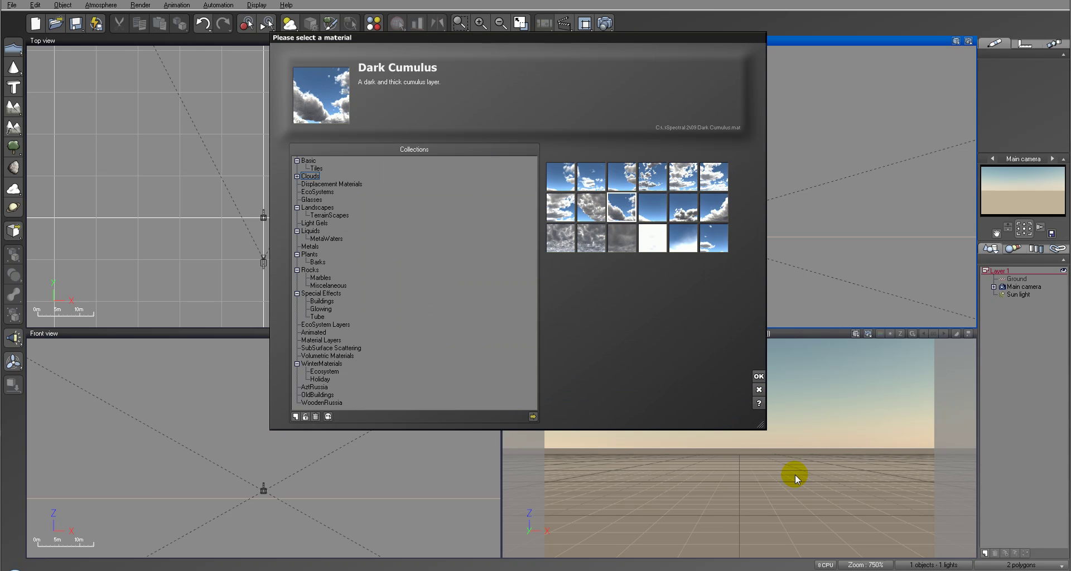
{"action": "left_click", "coordinate": [759, 376]}
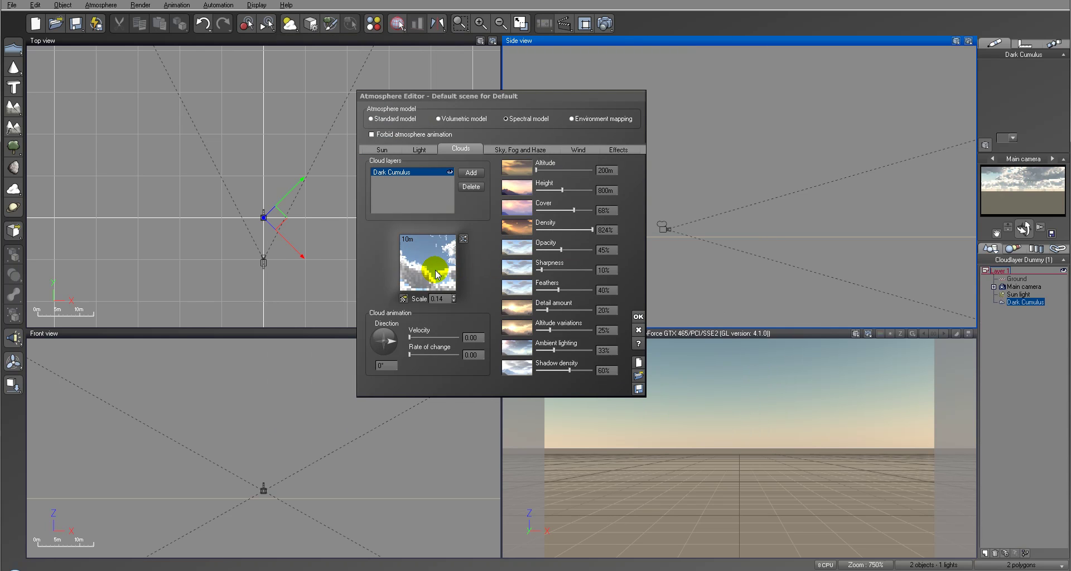
Set the cloud layer's scale to 1 and reset the density production function of its material.
{"action": "double_click", "coordinate": [441, 300]}
{"action": "type", "text": "1"}
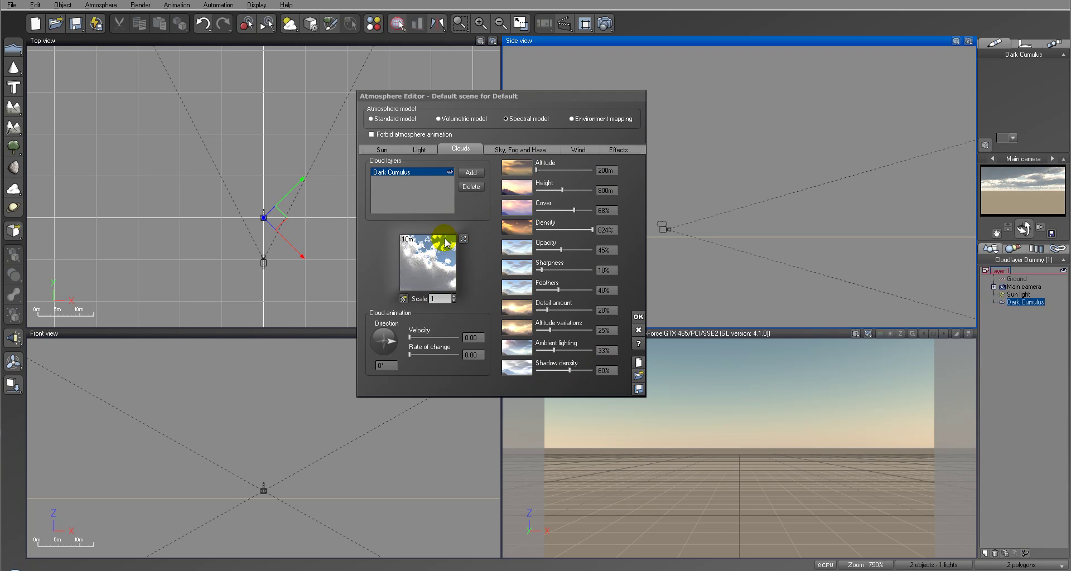
{"action": "right_click", "coordinate": [427, 255]}
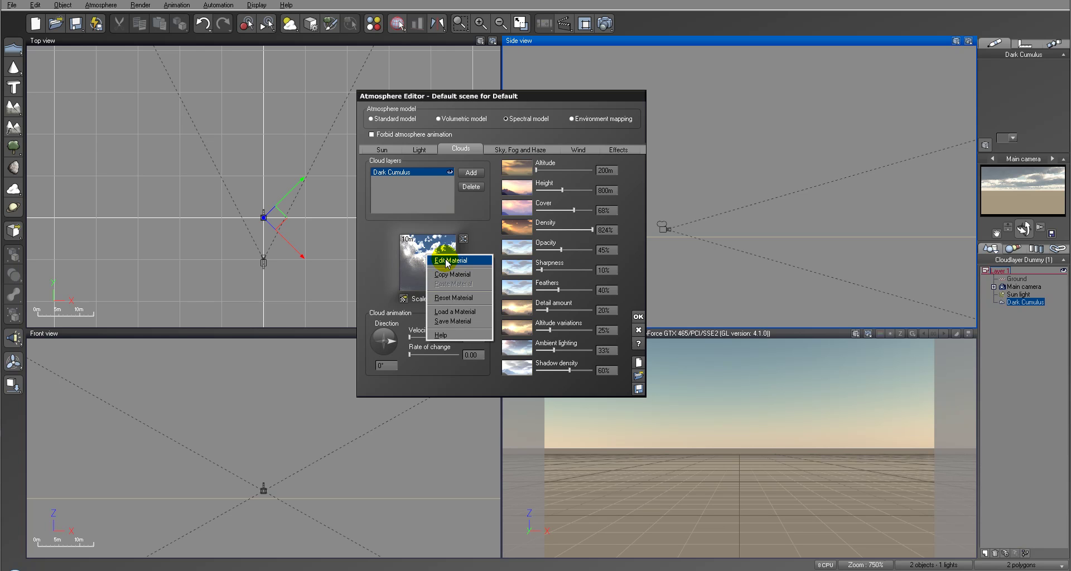
{"action": "left_click", "coordinate": [446, 261]}
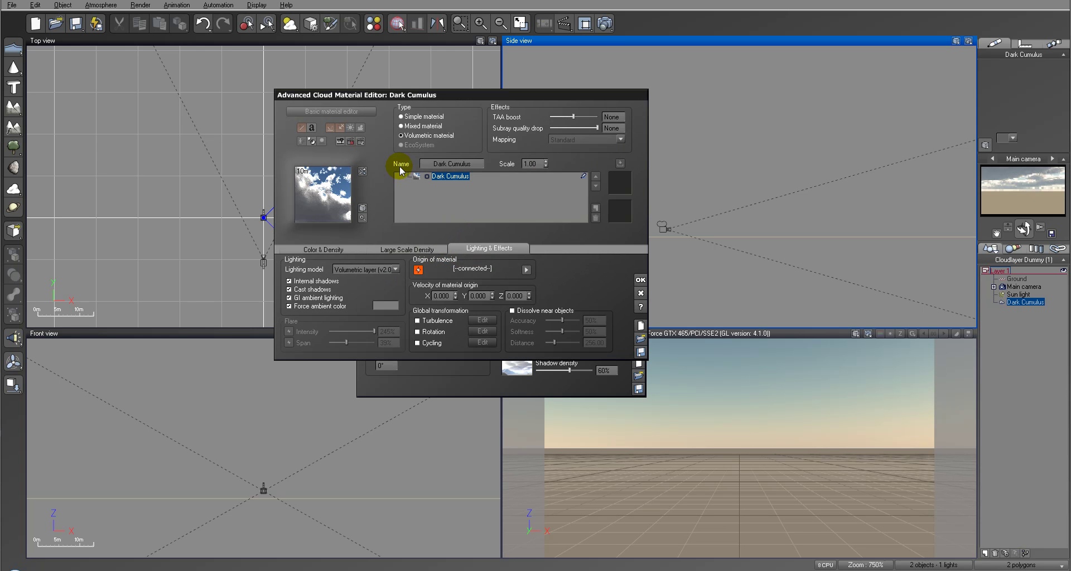
{"action": "left_click_drag", "start_coordinate": [405, 96], "coordinate": [455, 100]}
{"action": "left_click", "coordinate": [374, 253]}
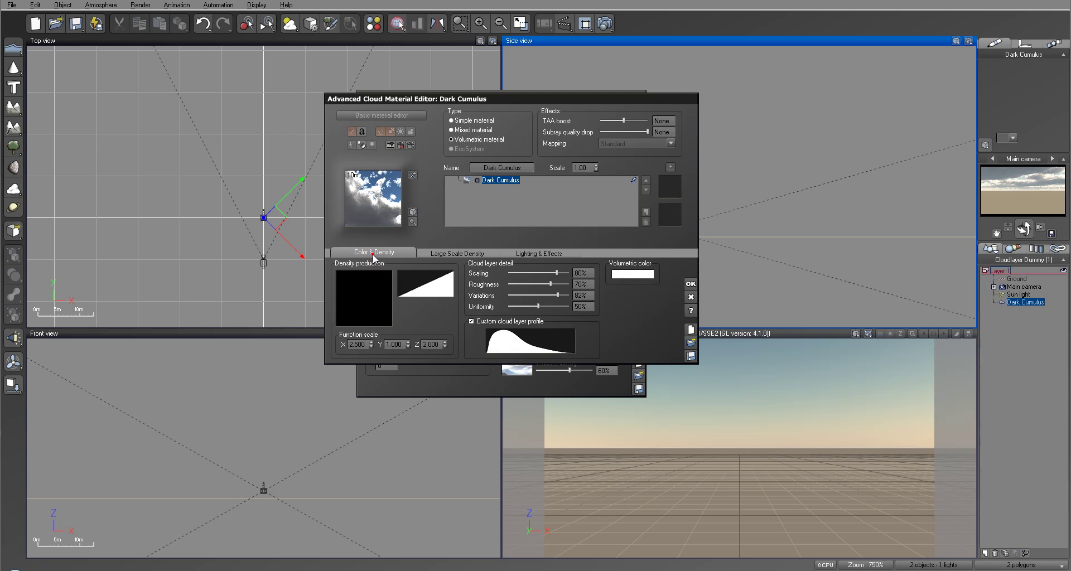
{"action": "right_click", "coordinate": [359, 291]}
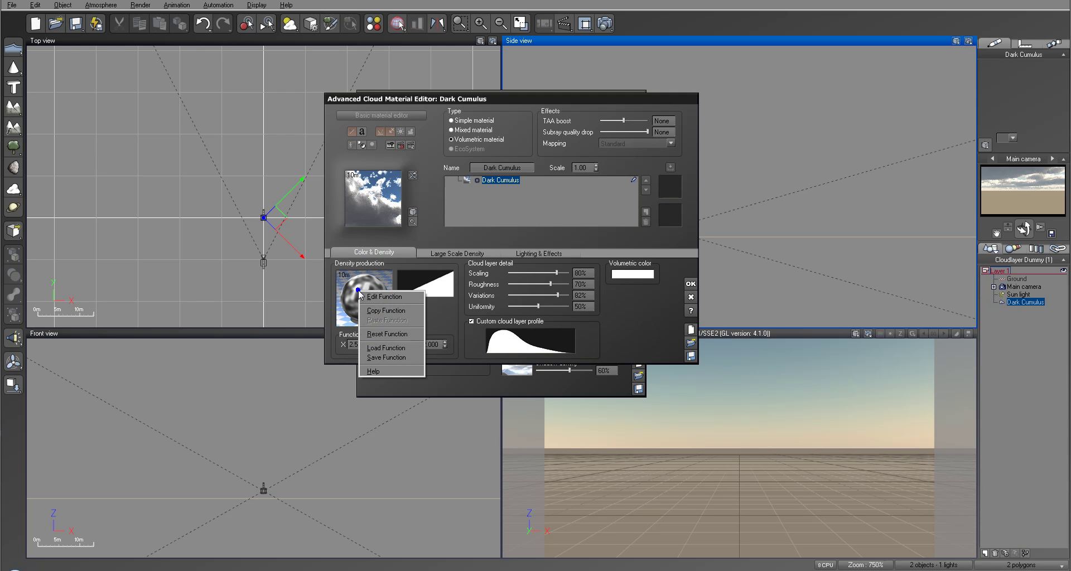
{"action": "left_click", "coordinate": [384, 332]}
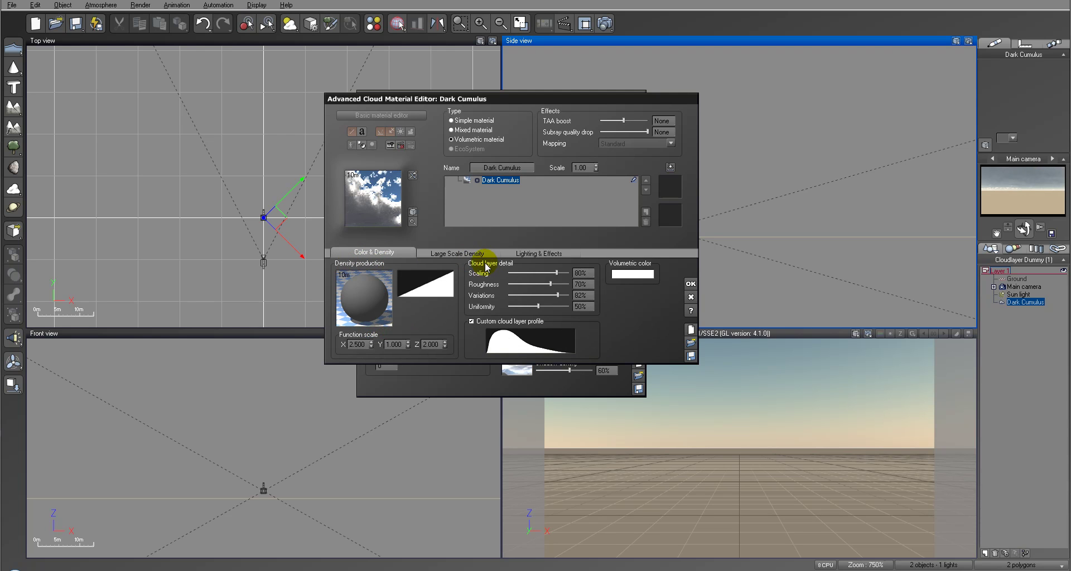
Set the density production's function scale to 1 on the X, Y and Z axes.
{"action": "left_click", "coordinate": [363, 345]}
{"action": "type", "text": "1"}
{"action": "left_click", "coordinate": [398, 345]}
{"action": "type", "text": "1"}
{"action": "left_click", "coordinate": [441, 344]}
{"action": "type", "text": "1"}
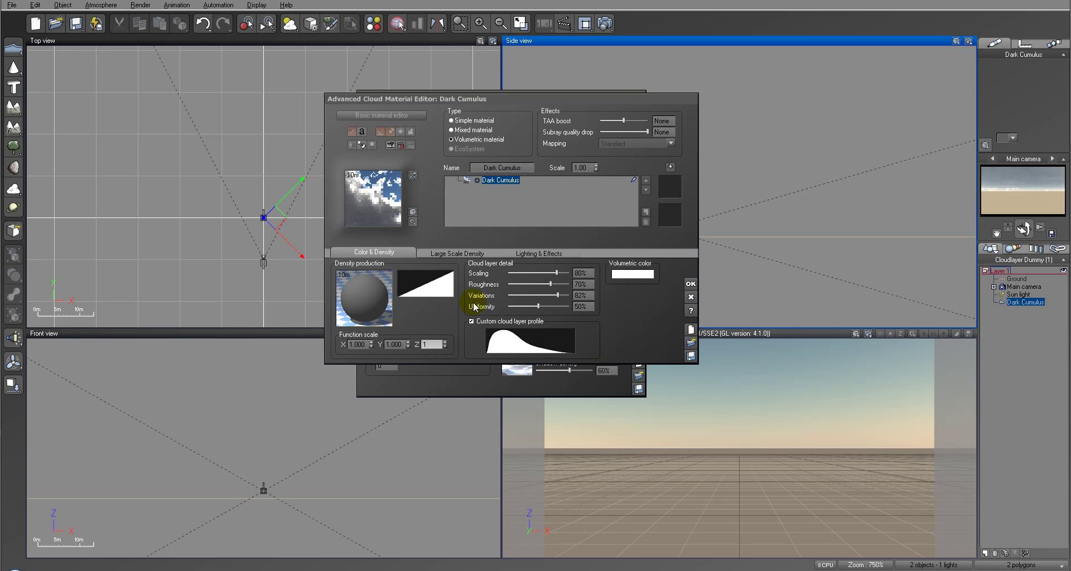
Disable the custom cloud layer profile and lower the layer detail to 46% scaling, 47% roughness and 52% variations.
{"action": "left_click", "coordinate": [472, 322]}
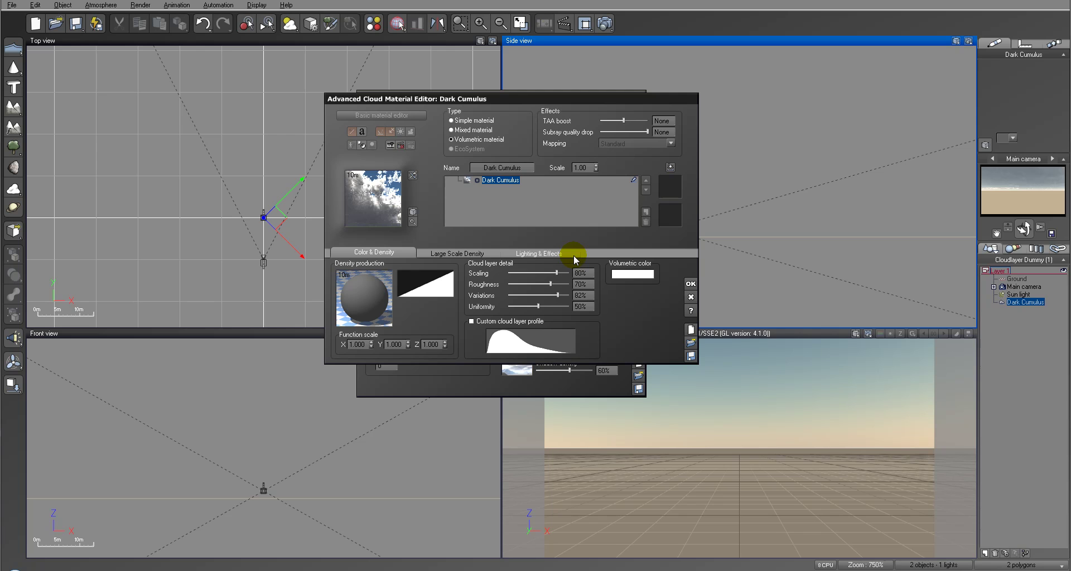
{"action": "left_click_drag", "start_coordinate": [558, 273], "coordinate": [535, 296]}
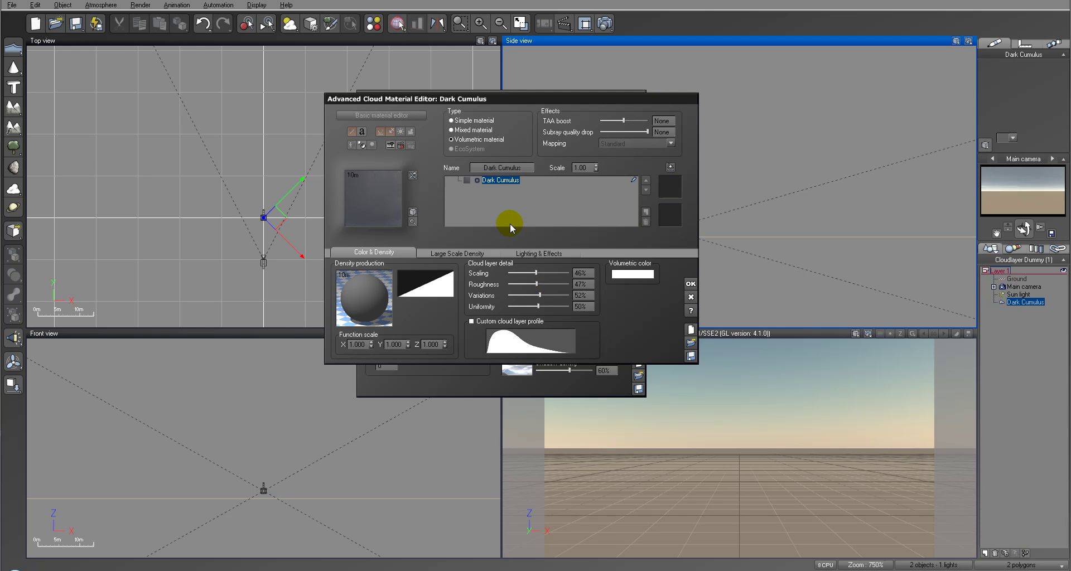
Rename the cloud material as "Raining clouds".
{"action": "left_click", "coordinate": [512, 167]}
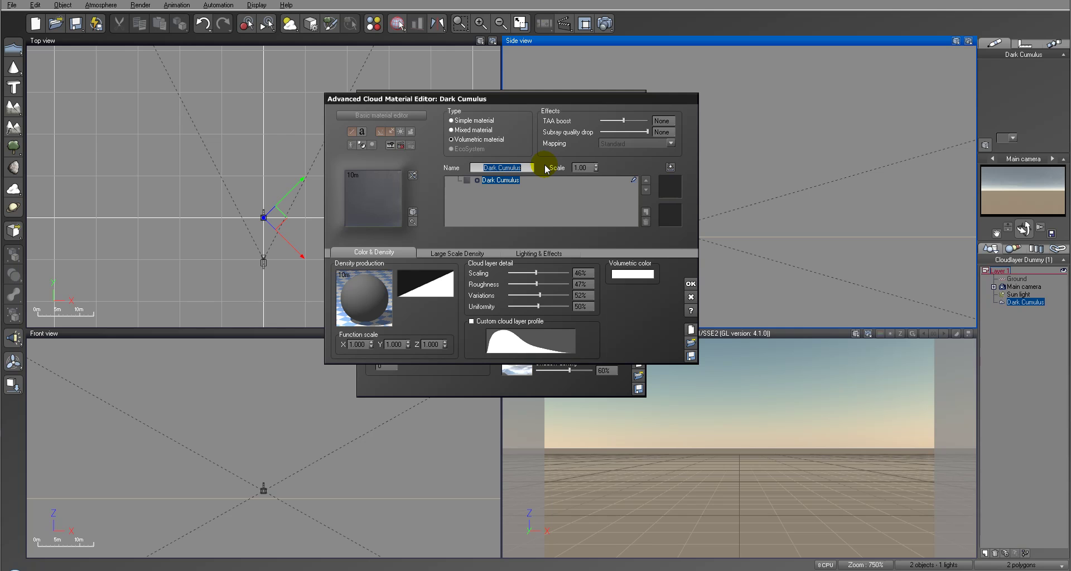
{"action": "type", "text": "Raining clouds"}
{"action": "key", "text": "Return"}
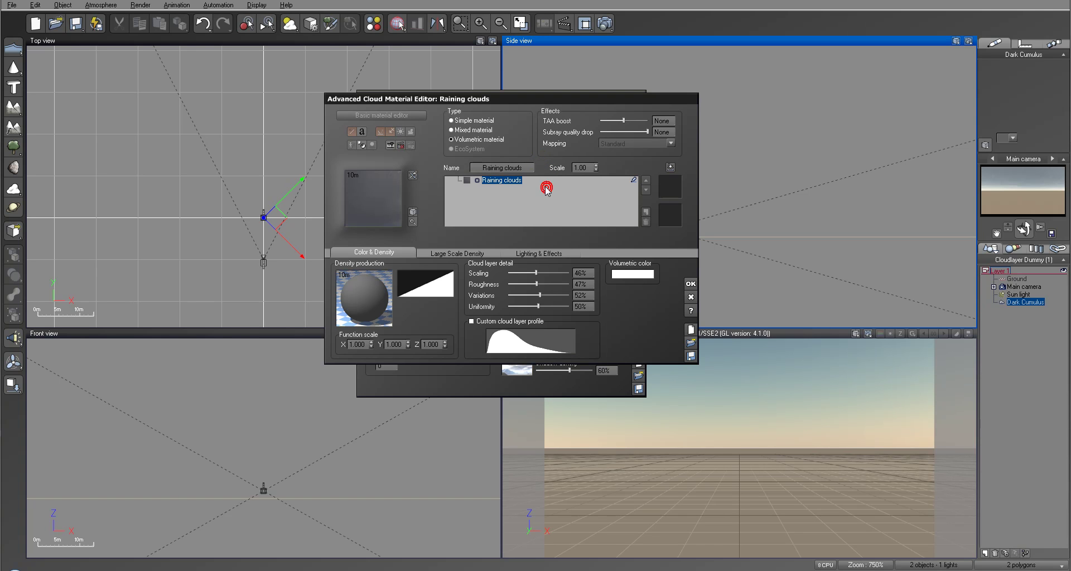
Review the material's large scale density and lighting settings and open its density production function for editing.
{"action": "left_click", "coordinate": [425, 251]}
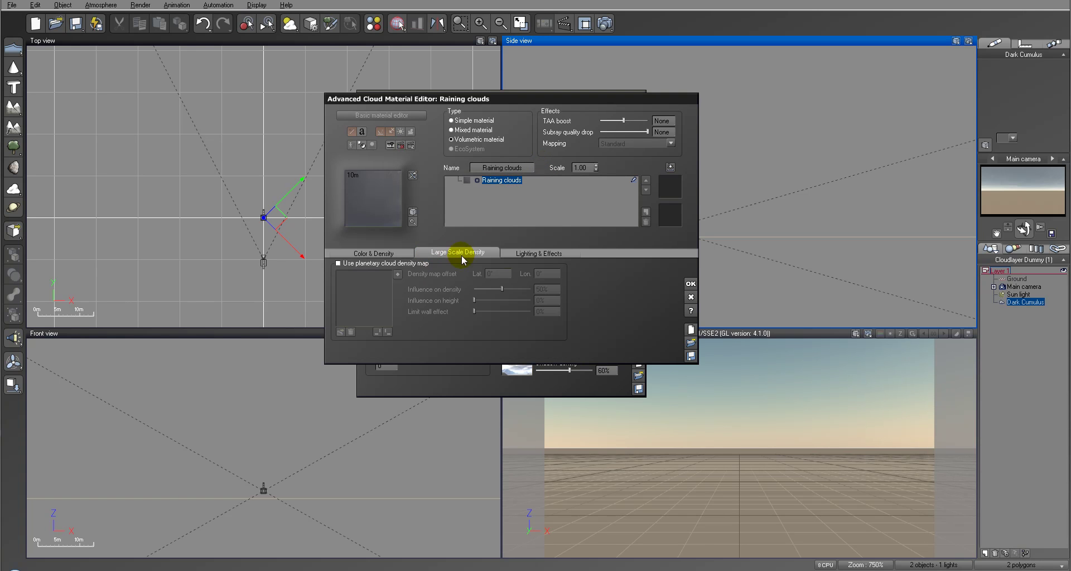
{"action": "left_click", "coordinate": [525, 255]}
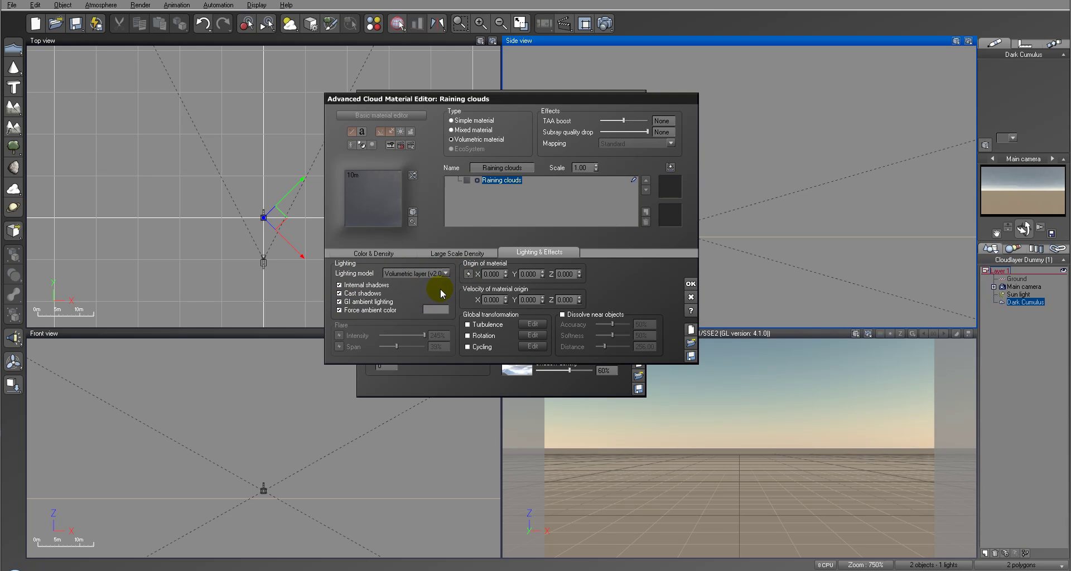
{"action": "left_click", "coordinate": [374, 250]}
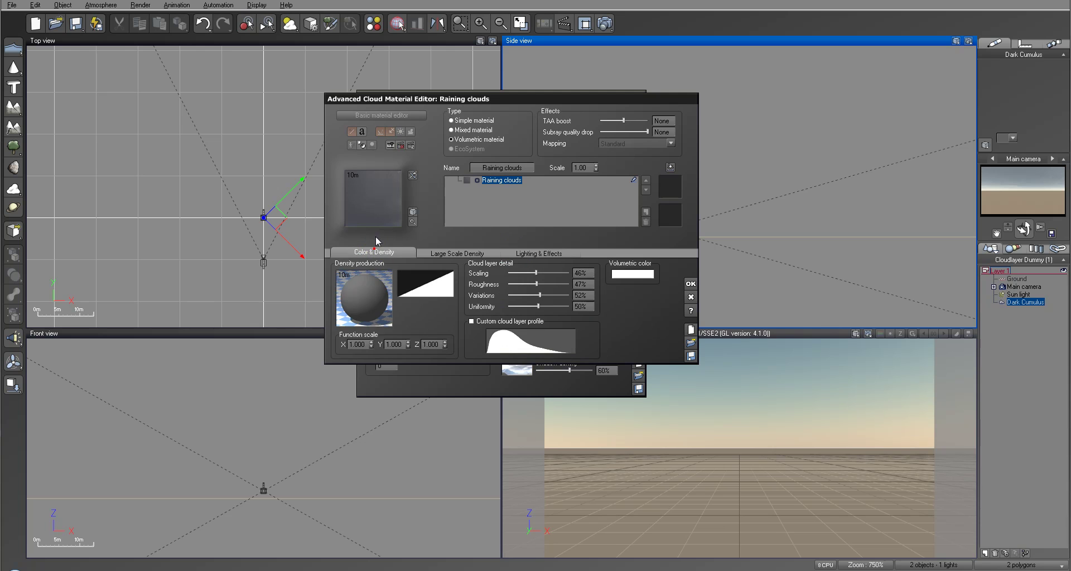
{"action": "right_click", "coordinate": [379, 290]}
{"action": "left_click", "coordinate": [408, 297]}
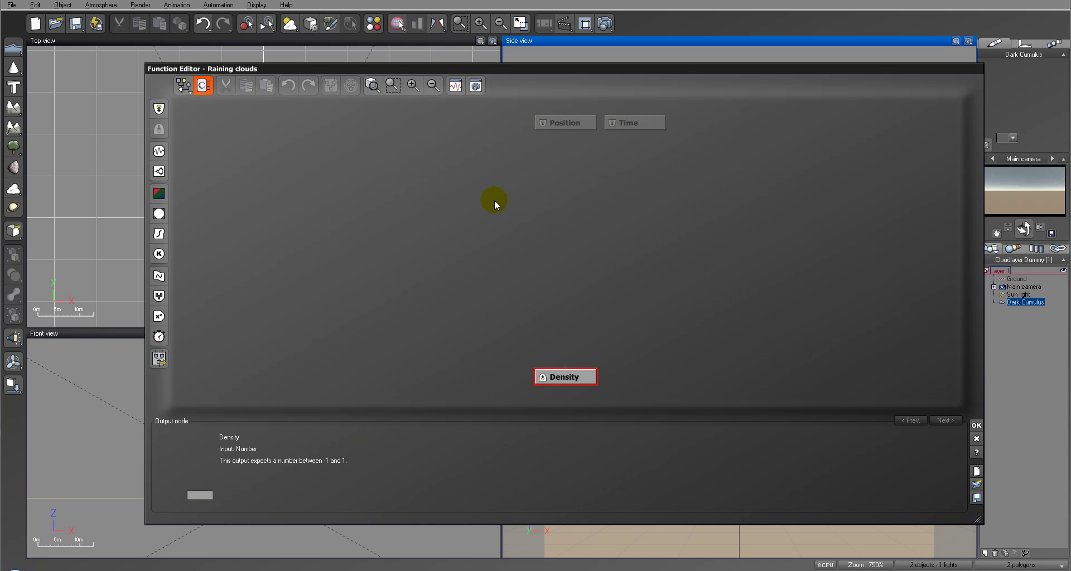
{"action": "left_click_drag", "start_coordinate": [518, 68], "coordinate": [457, 58]}
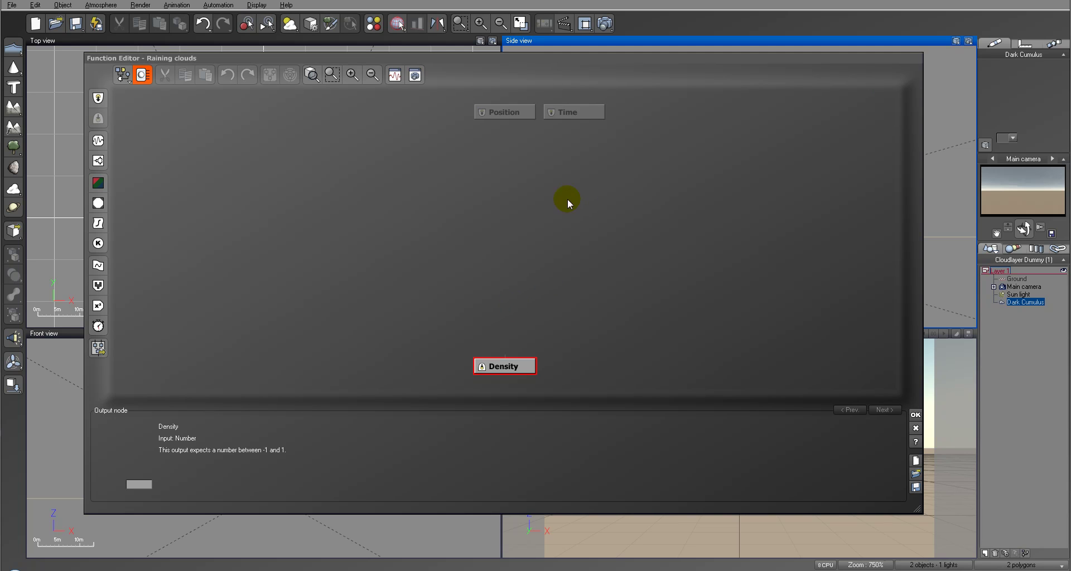
Add a fractal node above the Density output and change its type to Basic Repeater.
{"action": "left_click", "coordinate": [506, 281]}
{"action": "left_click", "coordinate": [504, 295]}
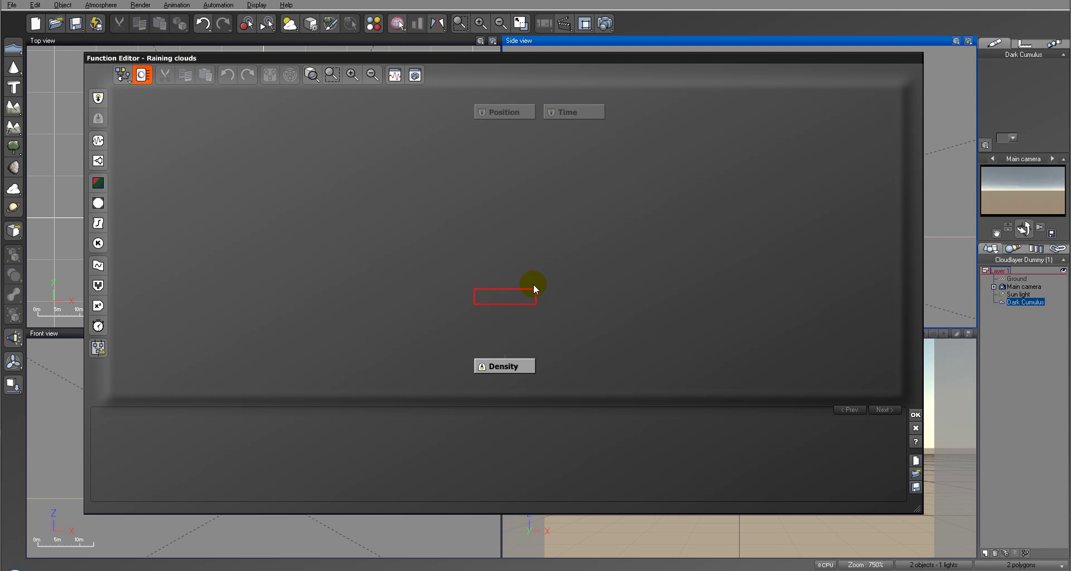
{"action": "left_click", "coordinate": [98, 160]}
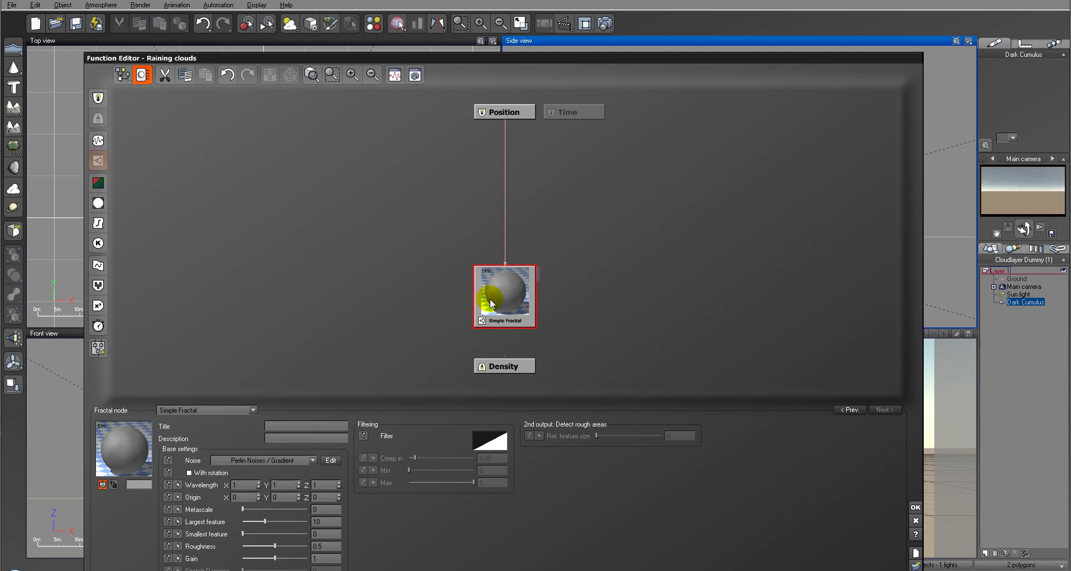
{"action": "left_click", "coordinate": [254, 410]}
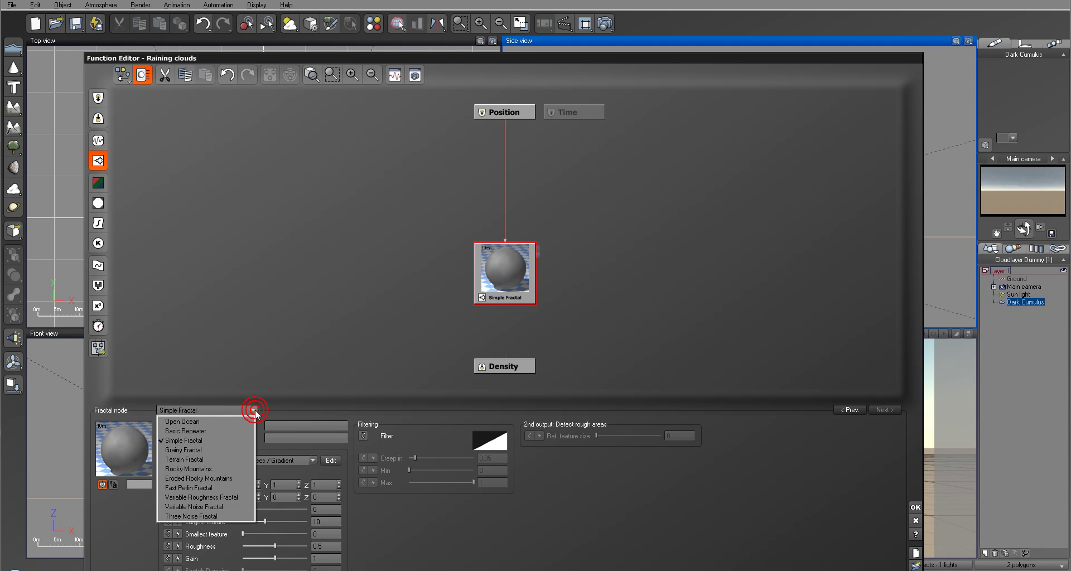
{"action": "left_click", "coordinate": [213, 432]}
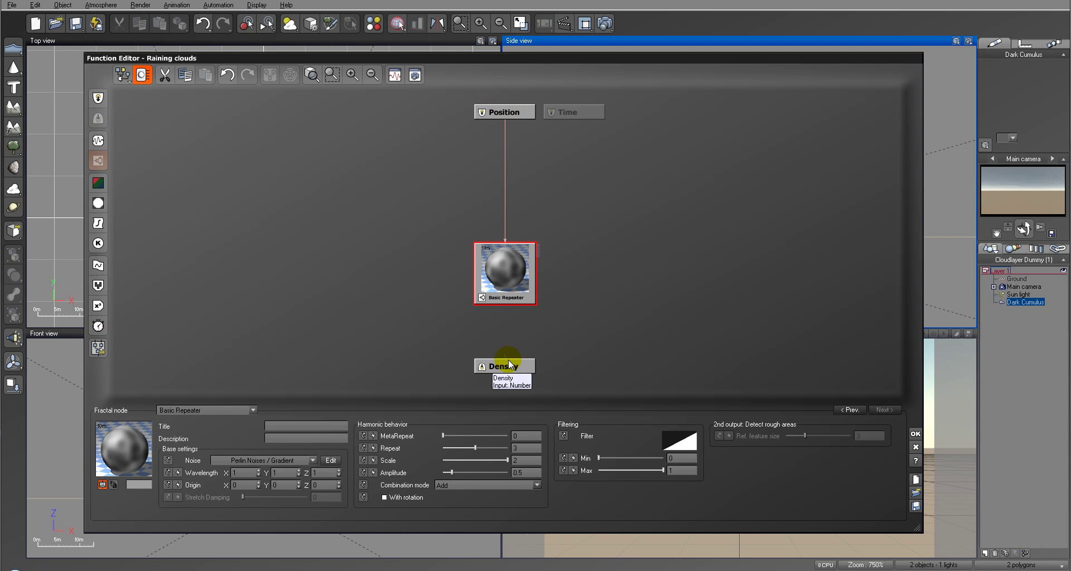
Link the Basic Repeater's Altitude output to Density and enlarge the main camera preview.
{"action": "left_click_drag", "start_coordinate": [504, 358], "coordinate": [505, 302]}
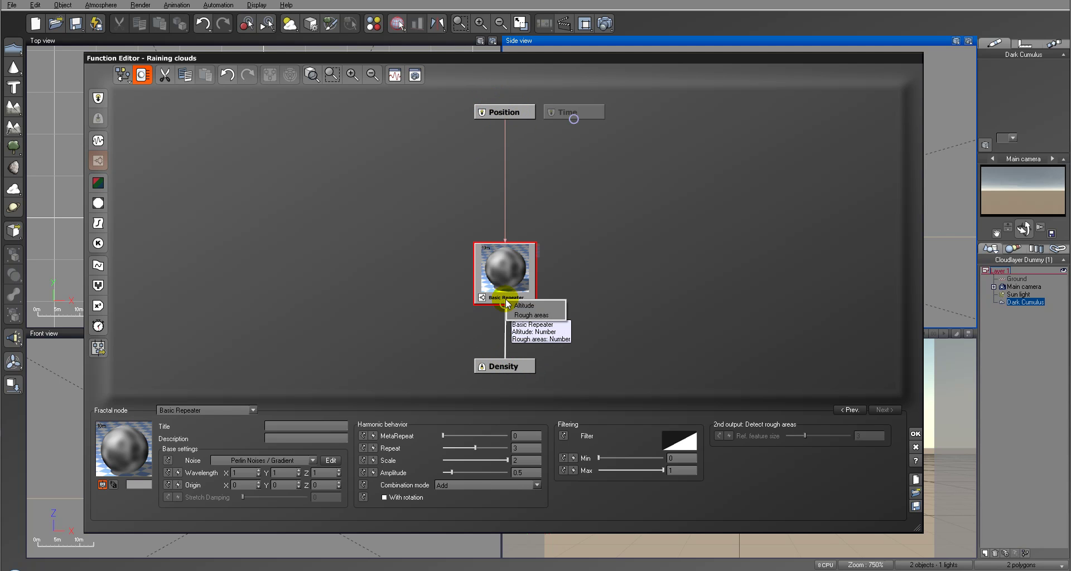
{"action": "left_click", "coordinate": [530, 307]}
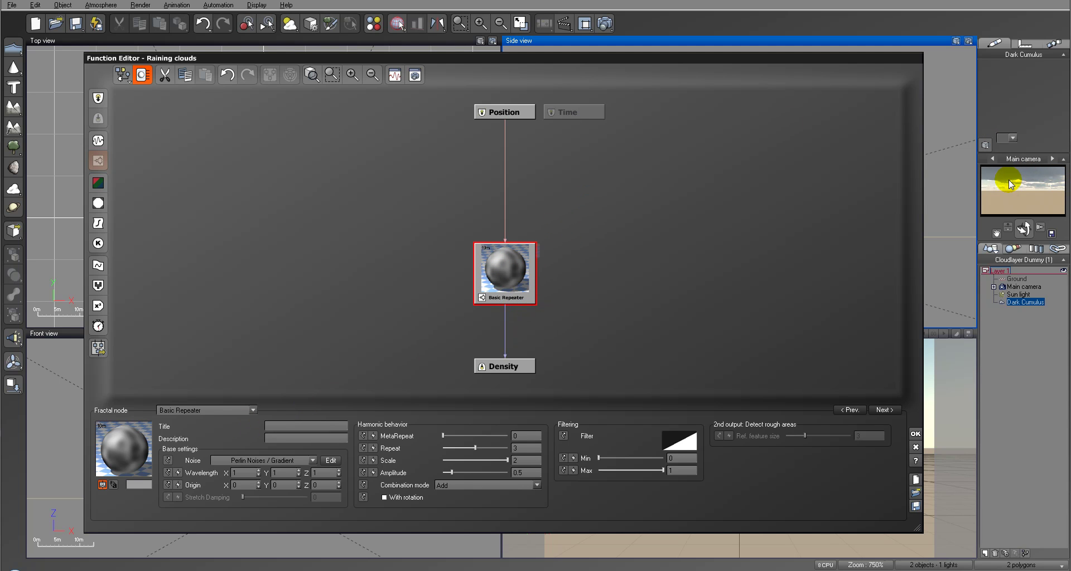
{"action": "left_click_drag", "start_coordinate": [978, 189], "coordinate": [943, 190]}
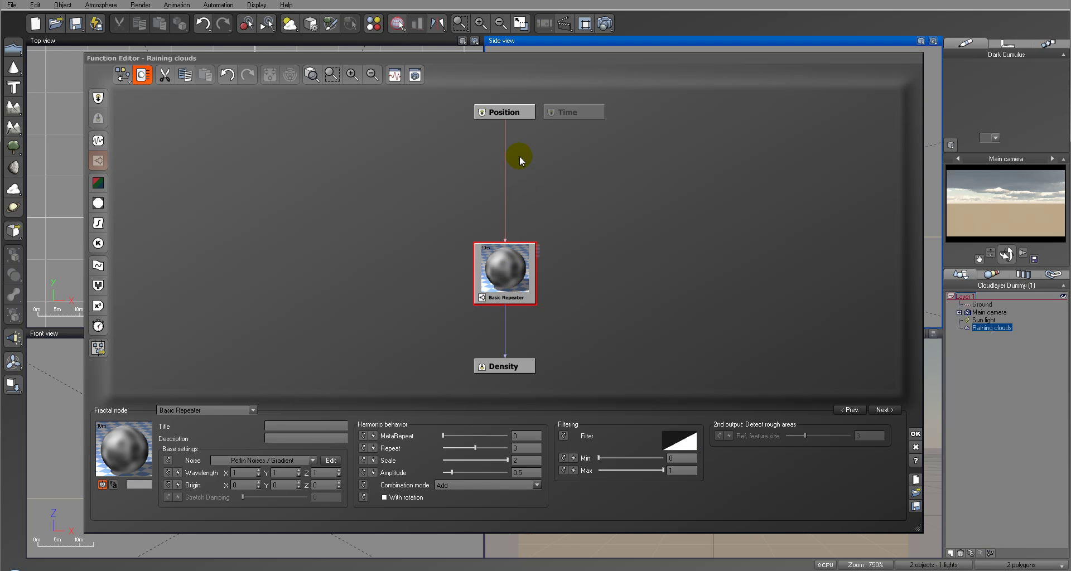
Move the Basic Repeater node aside to the left and remove its link from the Position input.
{"action": "mouse_move", "coordinate": [507, 243]}
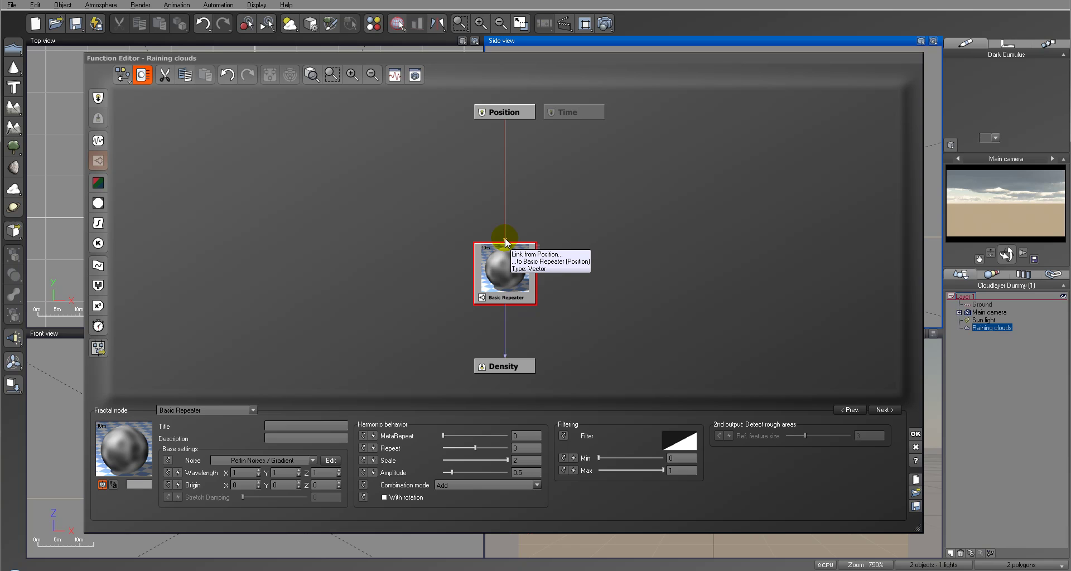
{"action": "mouse_move", "coordinate": [507, 322]}
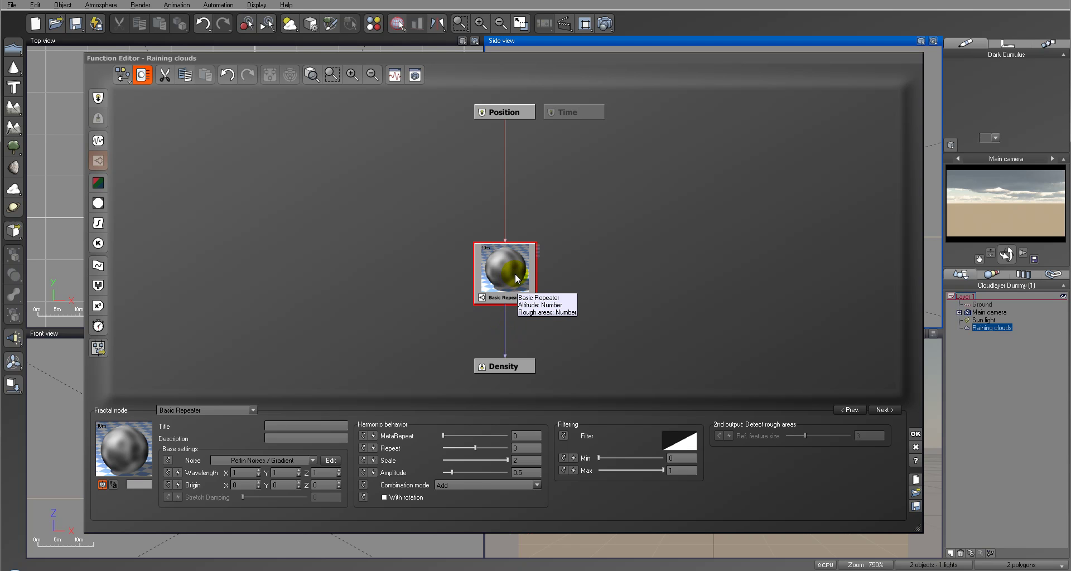
{"action": "key", "text": "ctrl+2"}
{"action": "left_click_drag", "start_coordinate": [487, 262], "coordinate": [394, 261]}
{"action": "left_click_drag", "start_coordinate": [473, 166], "coordinate": [761, 159]}
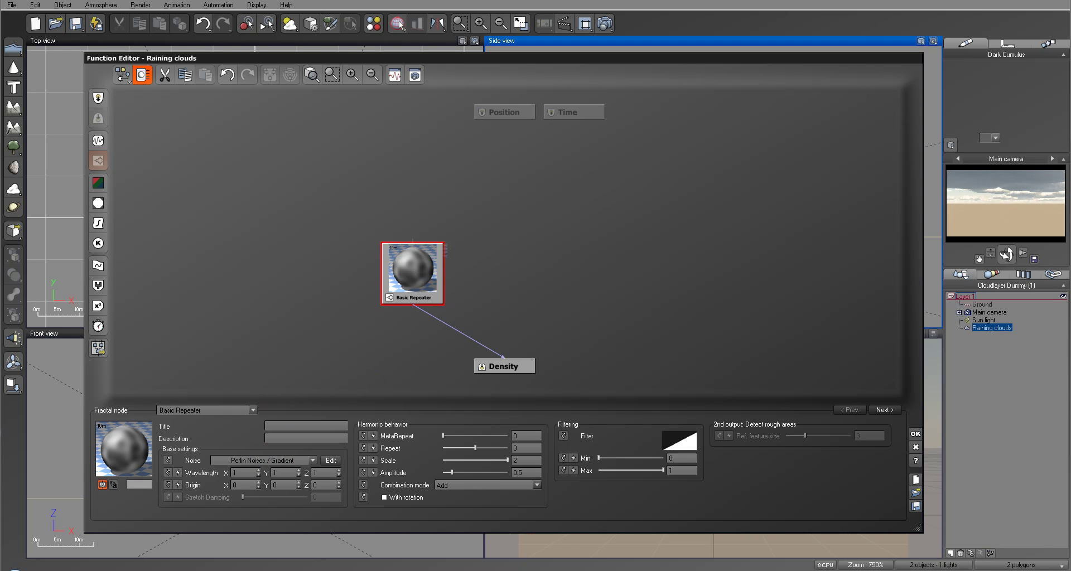
Try feeding the Basic Repeater's Wavelength from a constant vector node, and delete that vector node.
{"action": "left_click", "coordinate": [178, 473]}
{"action": "left_click_drag", "start_coordinate": [484, 226], "coordinate": [534, 246]}
{"action": "left_click_drag", "start_coordinate": [404, 282], "coordinate": [401, 245]}
{"action": "left_click", "coordinate": [513, 204]}
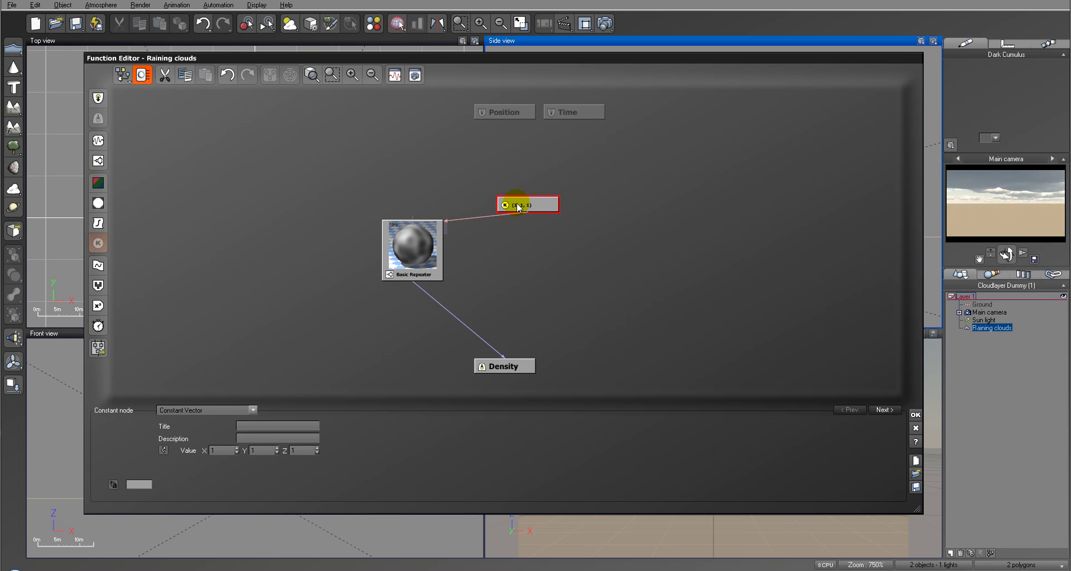
{"action": "key", "text": "Delete"}
{"action": "left_click", "coordinate": [413, 246]}
{"action": "left_click_drag", "start_coordinate": [989, 219], "coordinate": [1031, 195]}
{"action": "left_click", "coordinate": [517, 209]}
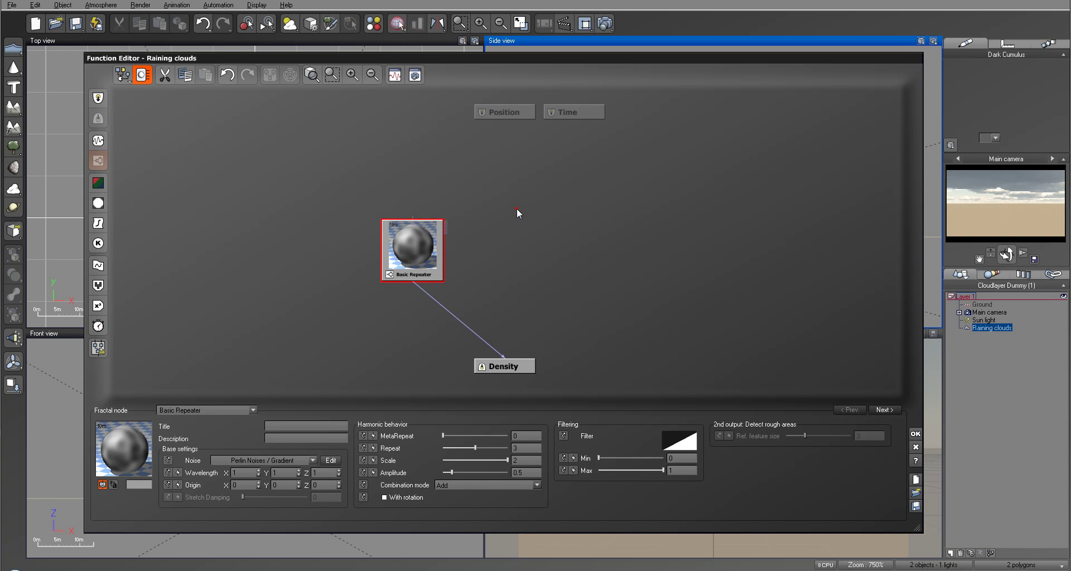
Feed the Basic Repeater's Wavelength from a constant vector node and space the two nodes apart, with the vector above and to the right.
{"action": "left_click", "coordinate": [167, 472]}
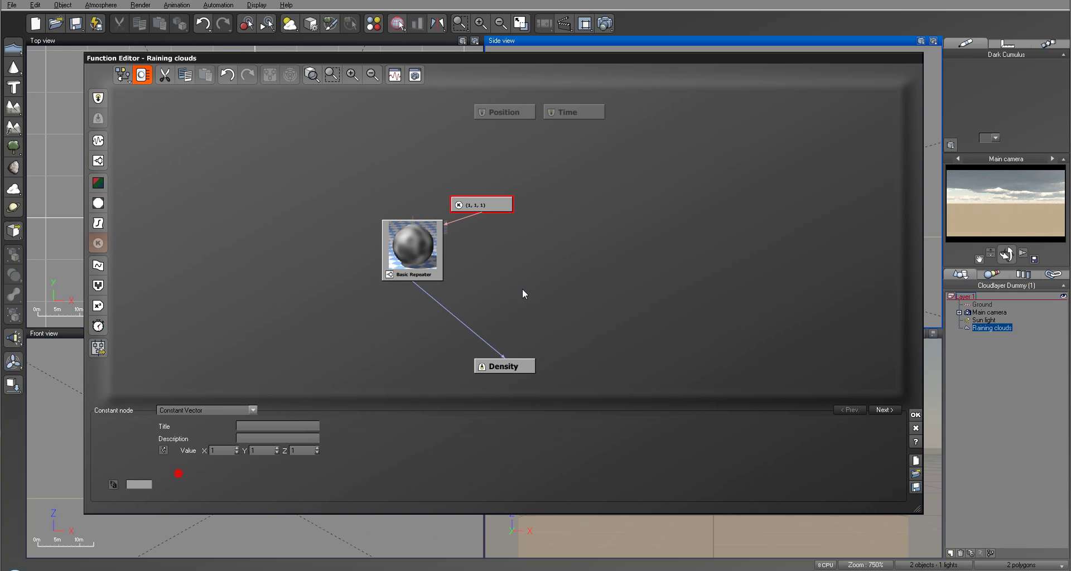
{"action": "left_click_drag", "start_coordinate": [489, 207], "coordinate": [529, 230]}
{"action": "left_click_drag", "start_coordinate": [540, 252], "coordinate": [537, 229]}
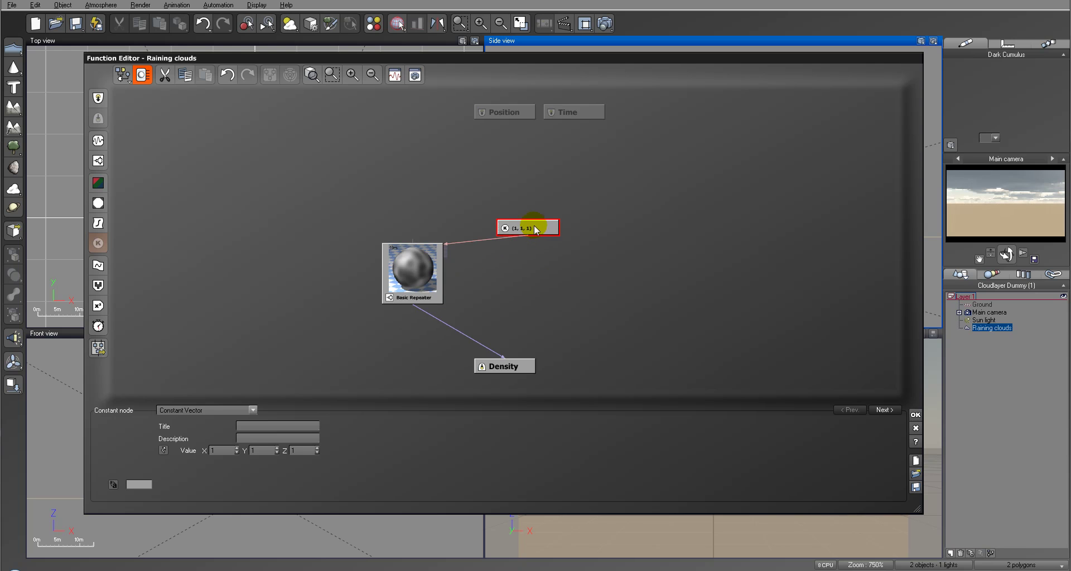
{"action": "left_click", "coordinate": [298, 451]}
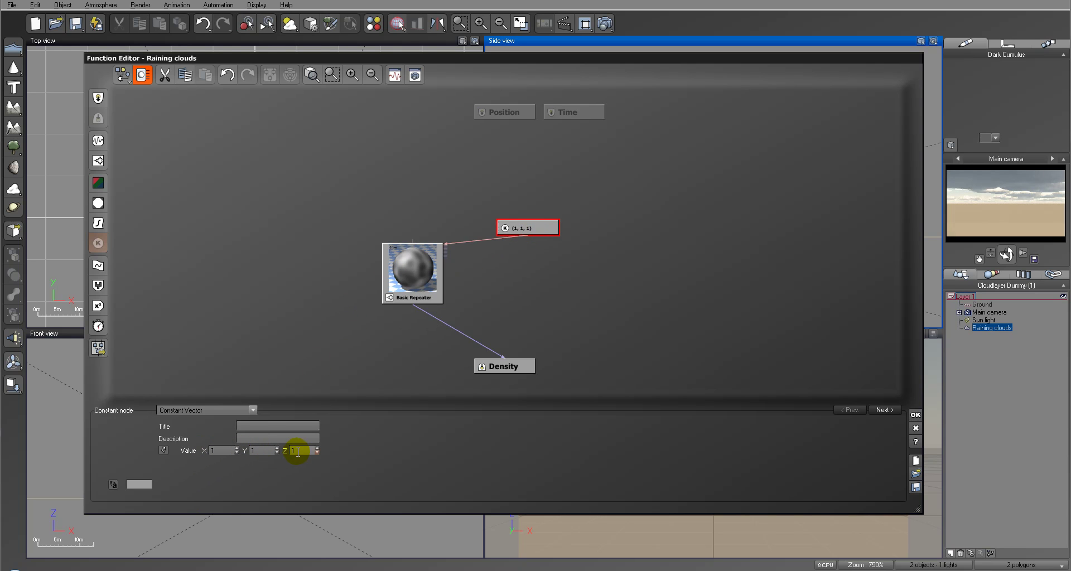
{"action": "left_click", "coordinate": [384, 277]}
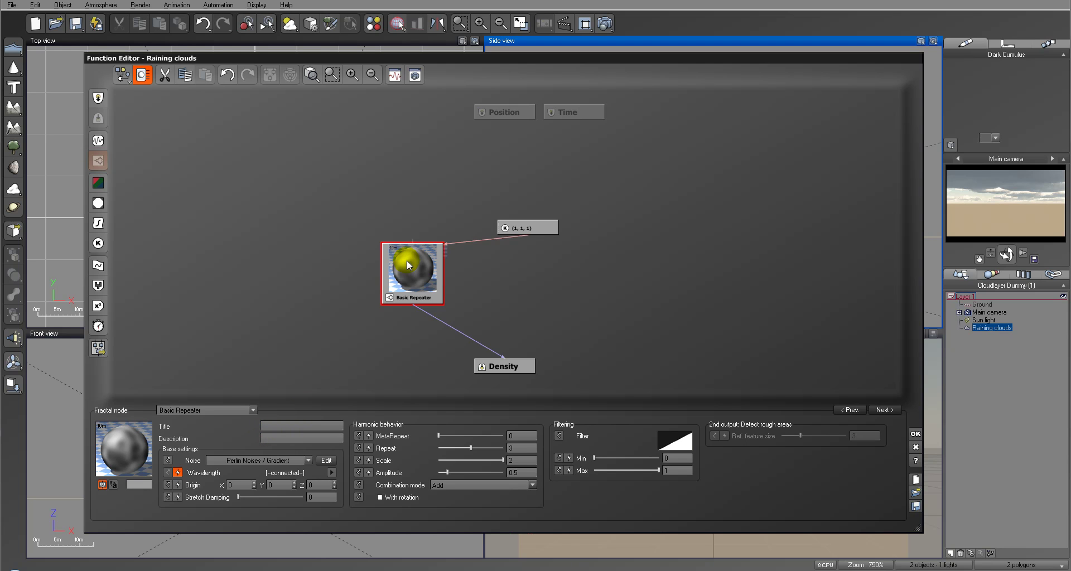
{"action": "left_click", "coordinate": [514, 227]}
Add a math node beside the constant vector and change its type to the vector operation Composer 3.
{"action": "left_click", "coordinate": [607, 230]}
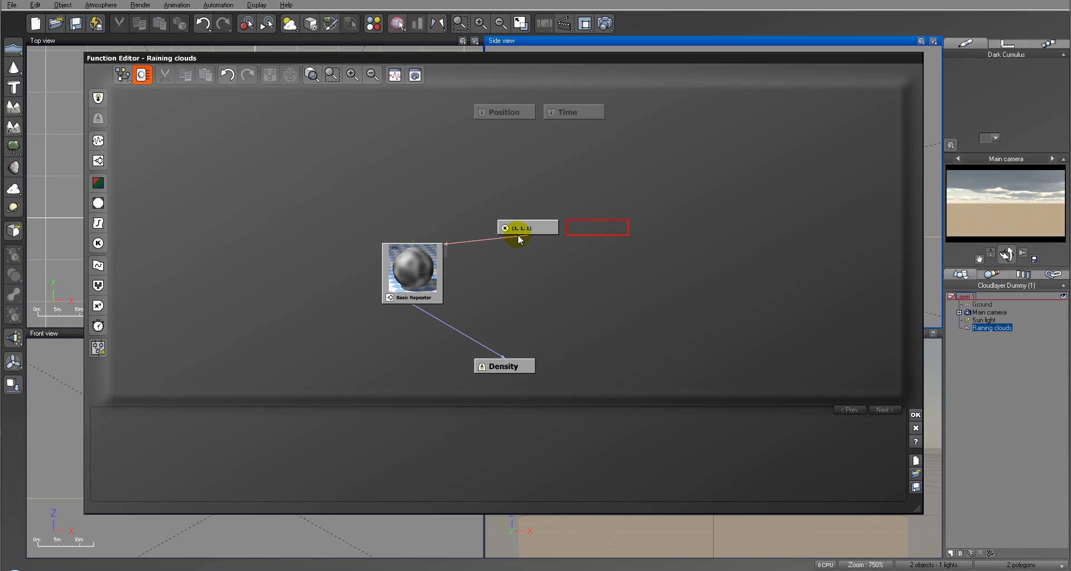
{"action": "left_click", "coordinate": [98, 306]}
{"action": "left_click", "coordinate": [229, 411]}
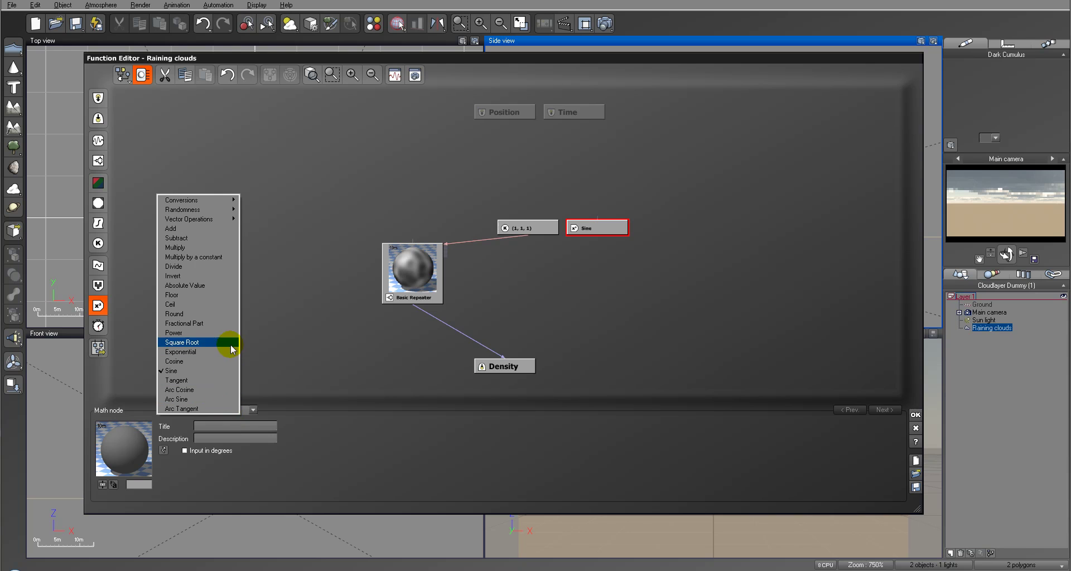
{"action": "mouse_move", "coordinate": [226, 223]}
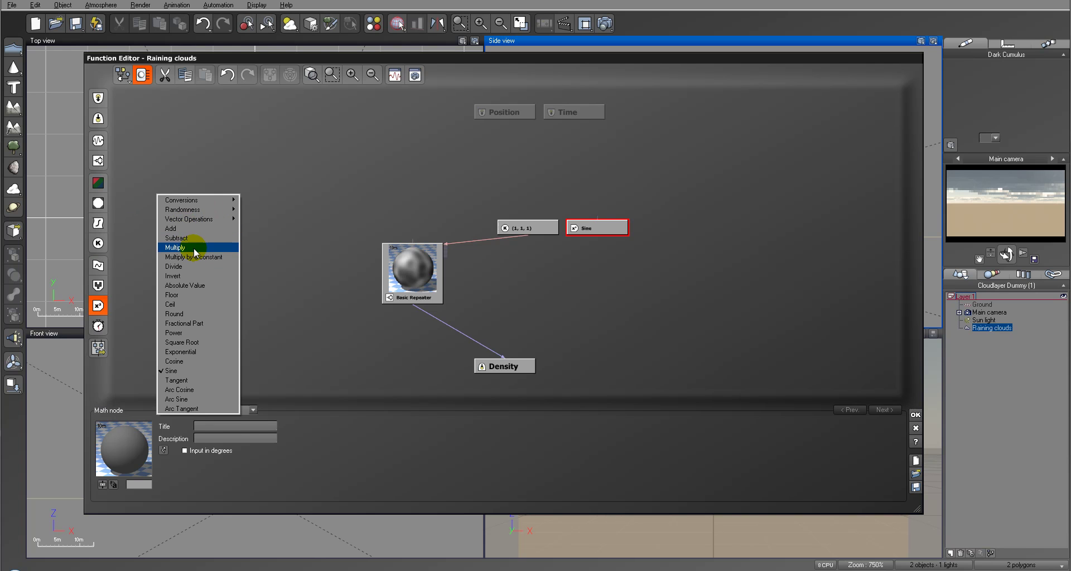
{"action": "mouse_move", "coordinate": [189, 218]}
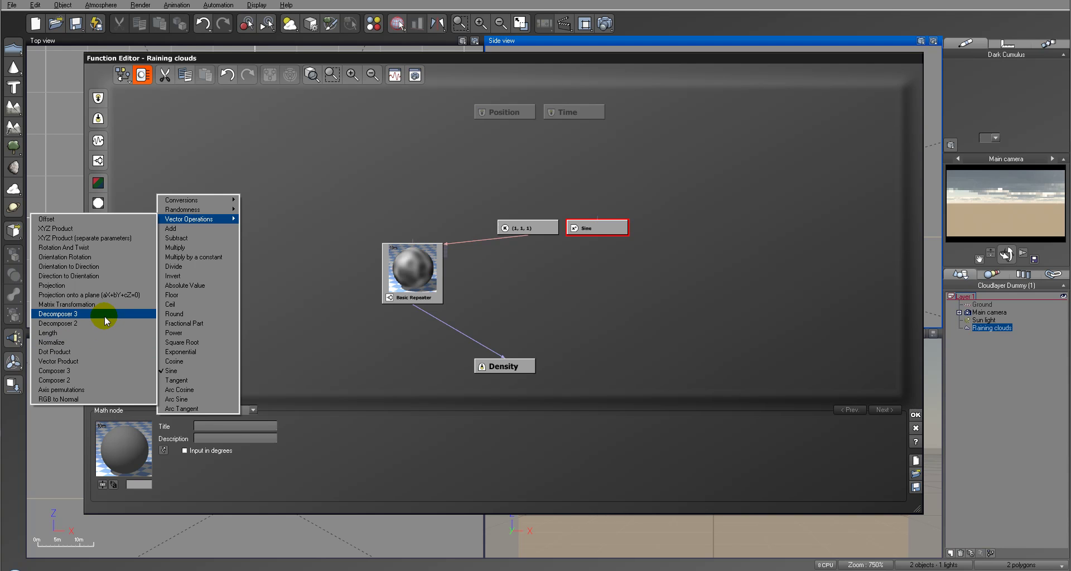
{"action": "left_click", "coordinate": [97, 371]}
{"action": "left_click", "coordinate": [596, 226]}
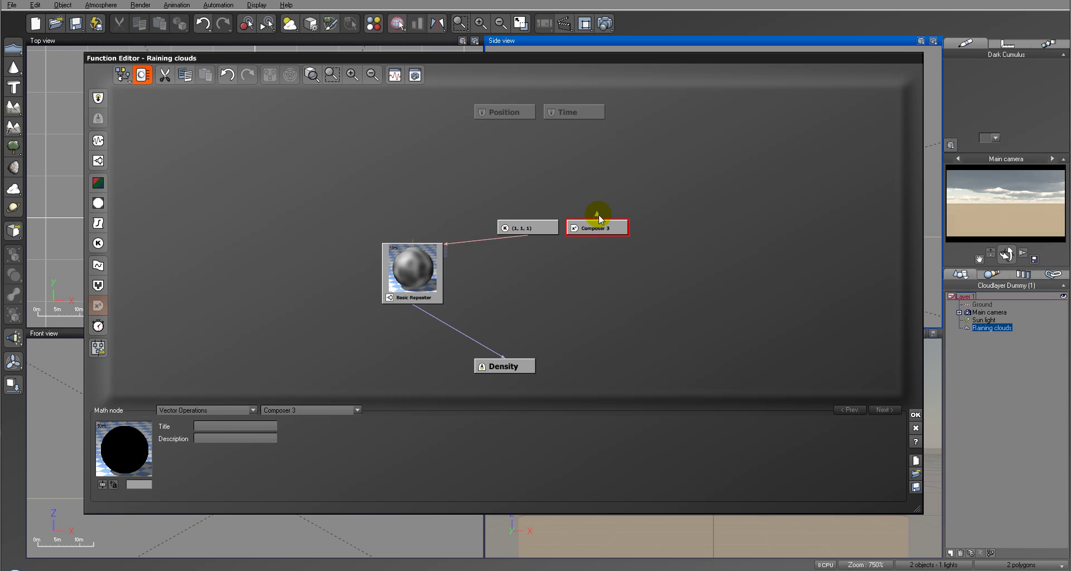
Reroute the Basic Repeater's Wavelength link to start from Composer 3, and delete the constant vector node.
{"action": "left_click_drag", "start_coordinate": [524, 235], "coordinate": [598, 230]}
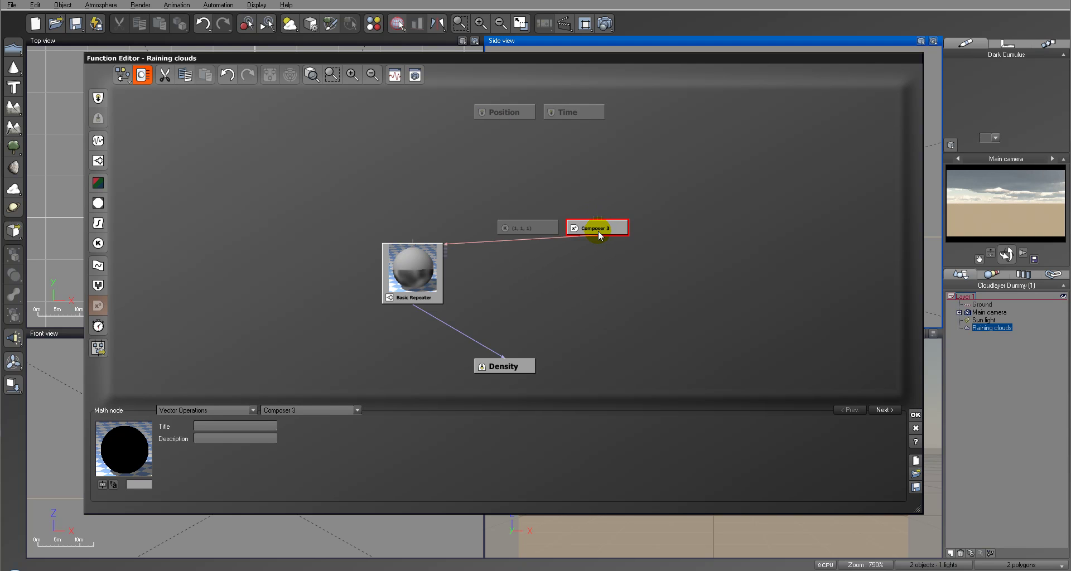
{"action": "left_click", "coordinate": [529, 228]}
{"action": "key", "text": "Delete"}
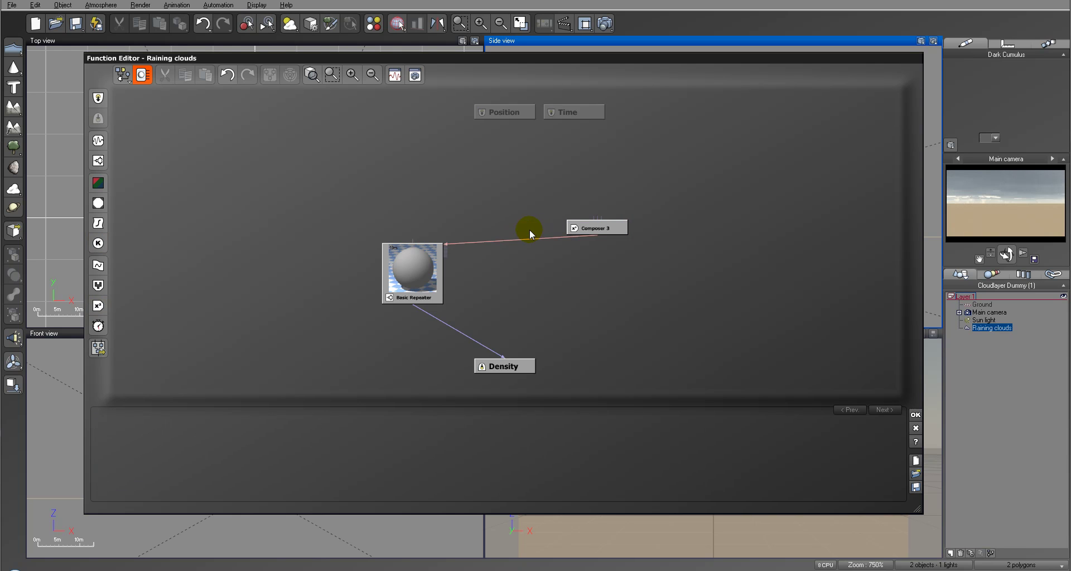
{"action": "left_click", "coordinate": [597, 231]}
{"action": "left_click", "coordinate": [414, 268]}
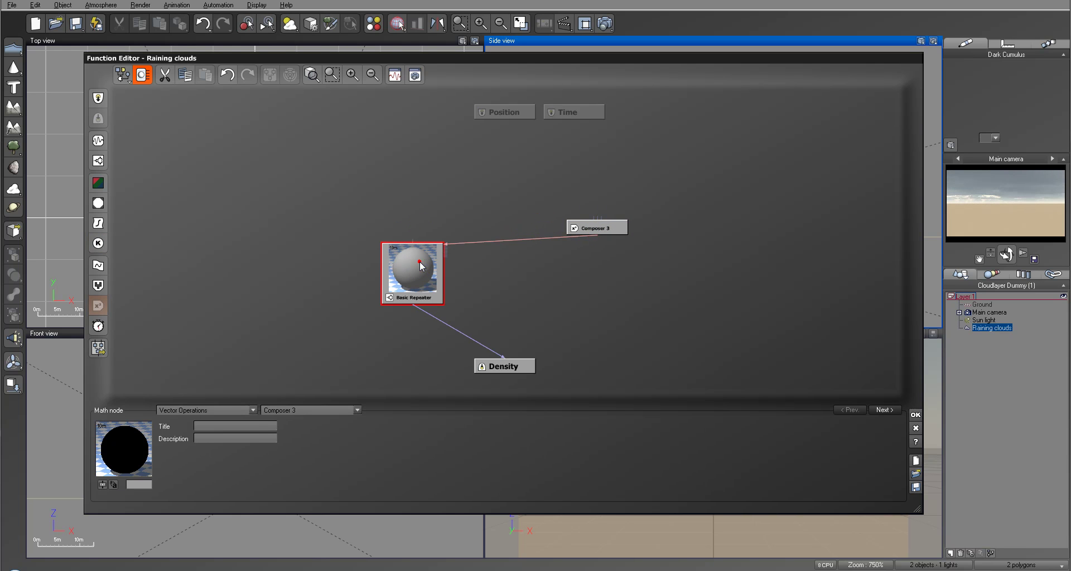
{"action": "left_click", "coordinate": [607, 231]}
Add a constant node above and to the left of Composer 3 and change it to a connectable Constant Number.
{"action": "left_click", "coordinate": [529, 173]}
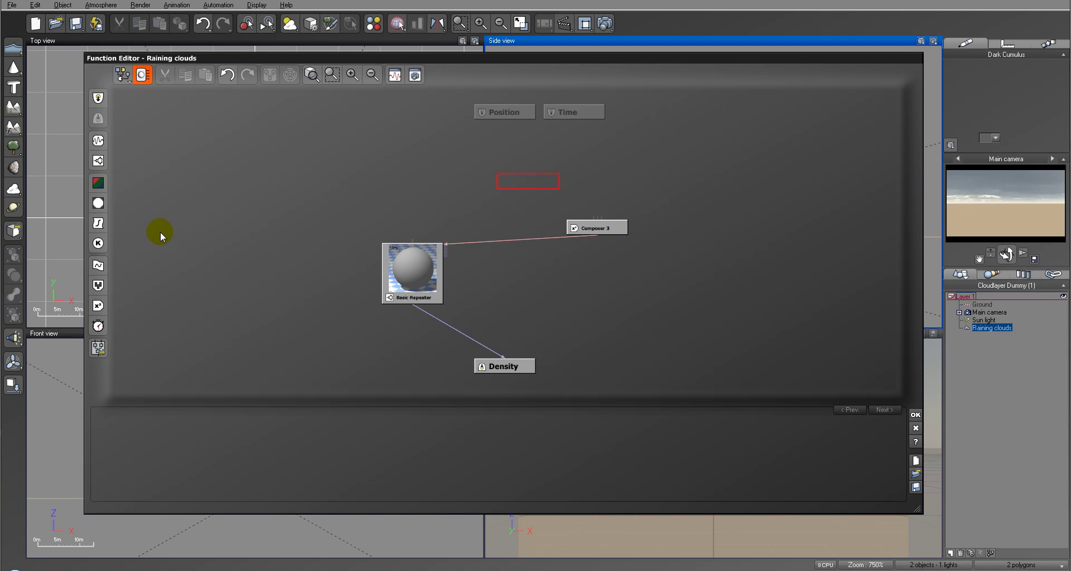
{"action": "left_click", "coordinate": [98, 243]}
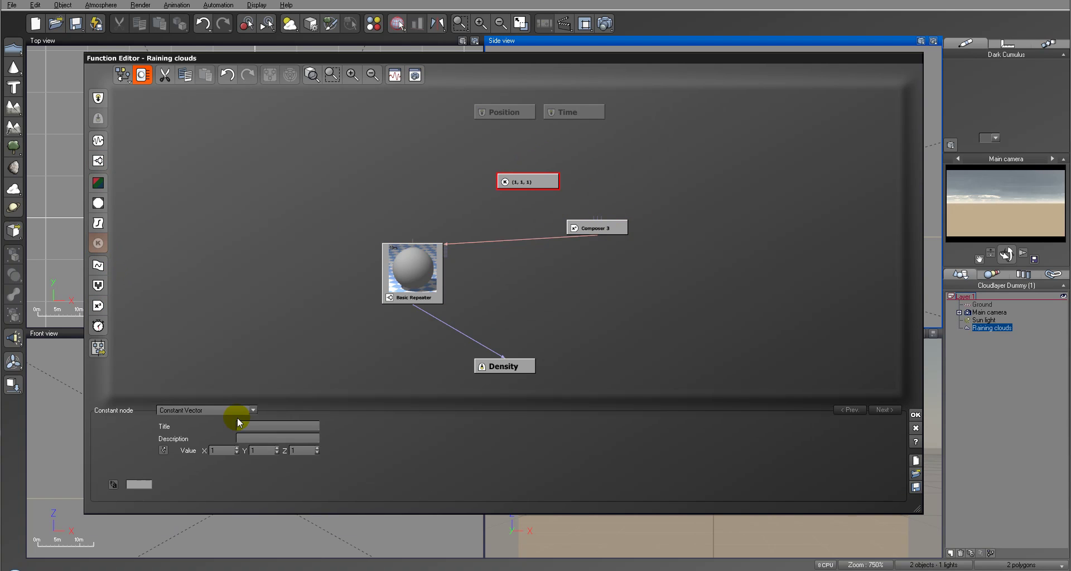
{"action": "left_click", "coordinate": [214, 412]}
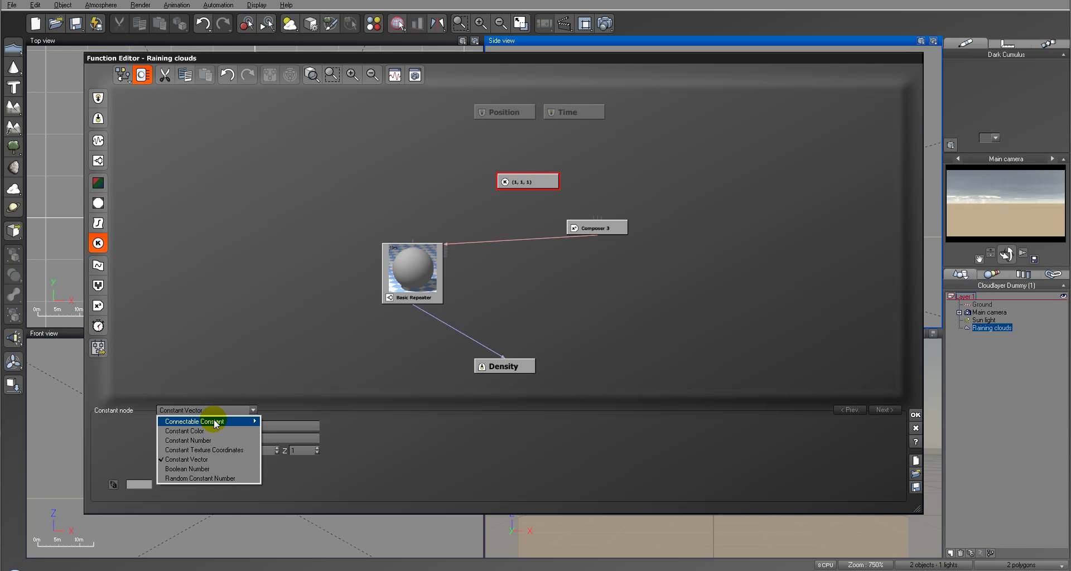
{"action": "mouse_move", "coordinate": [216, 423]}
{"action": "left_click", "coordinate": [135, 422]}
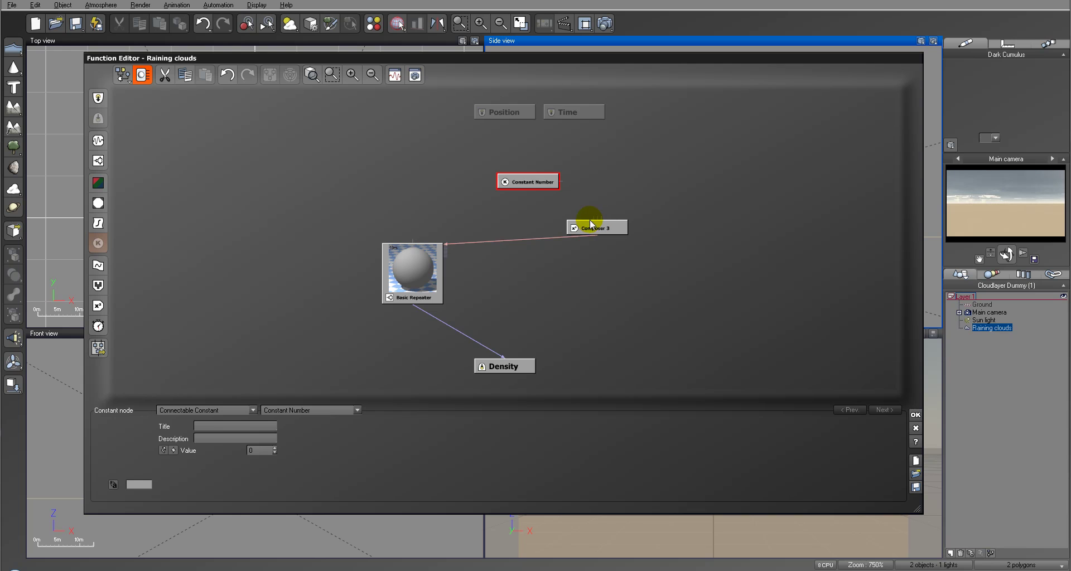
Link the Constant Number node to an input of Composer 3 and set its value to 1.
{"action": "left_click_drag", "start_coordinate": [594, 220], "coordinate": [526, 188]}
{"action": "left_click", "coordinate": [254, 450]}
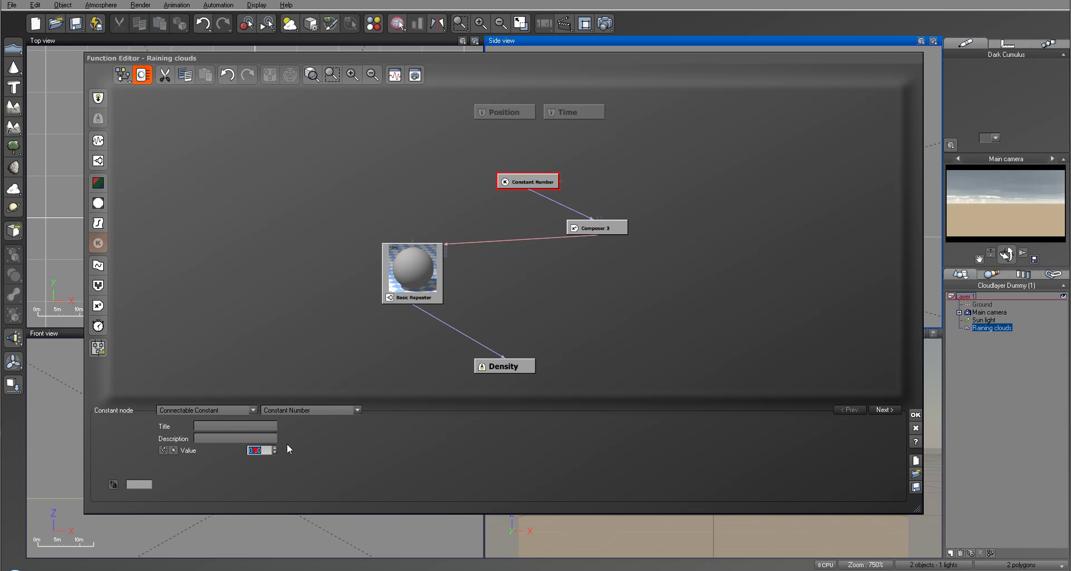
{"action": "type", "text": "1"}
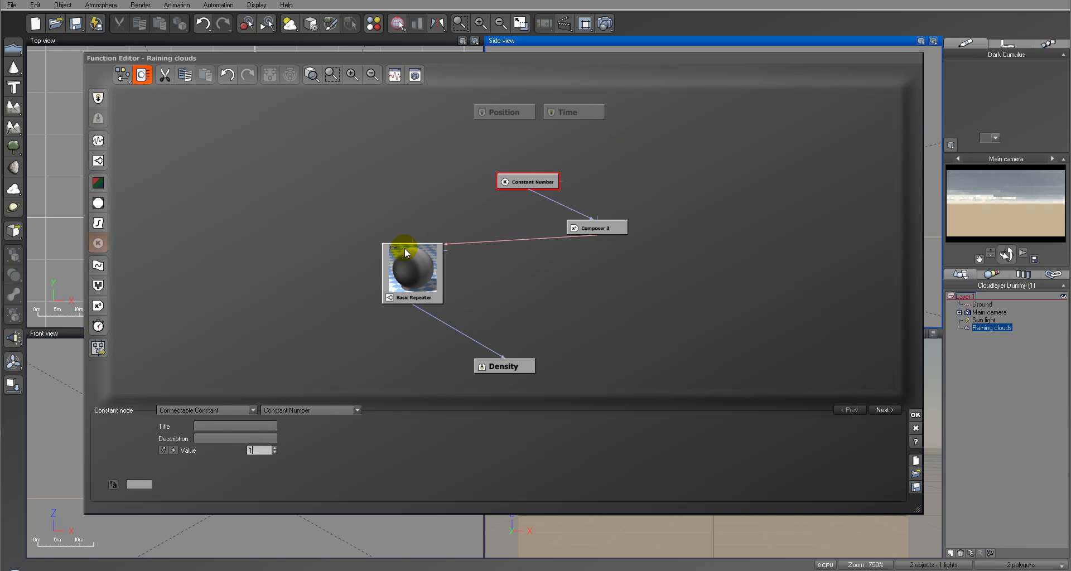
Set the Basic Repeater's noise to Cellular Patterns / Crystals and raise its Stretch Damping to about 0.45.
{"action": "left_click", "coordinate": [410, 262]}
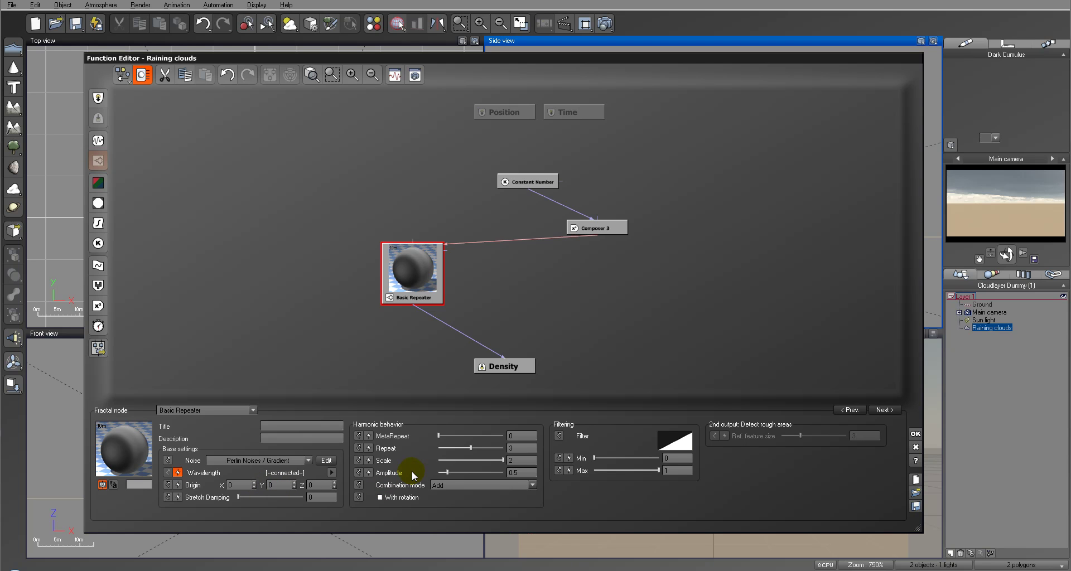
{"action": "left_click", "coordinate": [307, 460]}
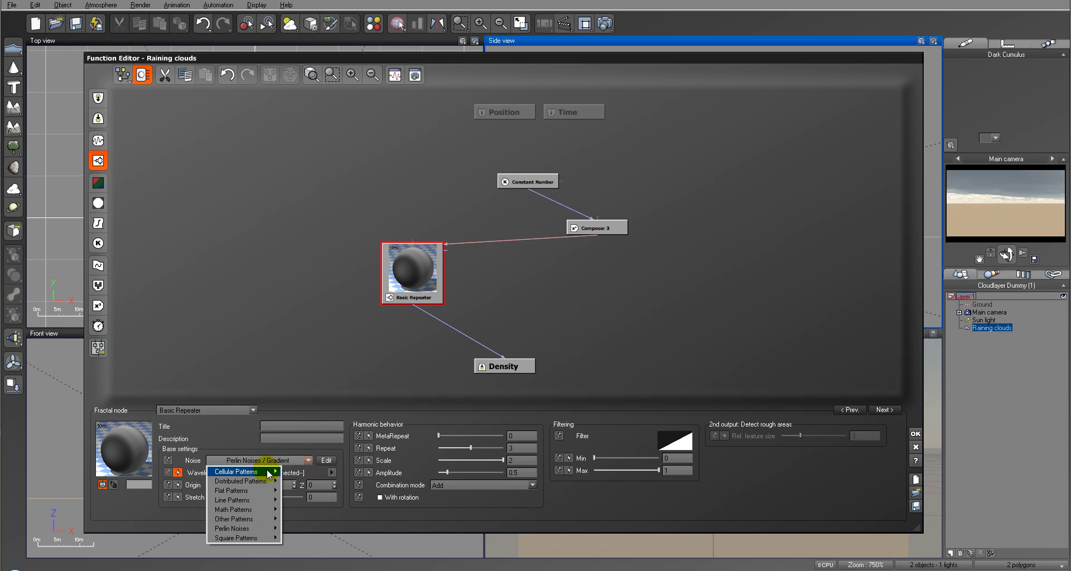
{"action": "mouse_move", "coordinate": [268, 475]}
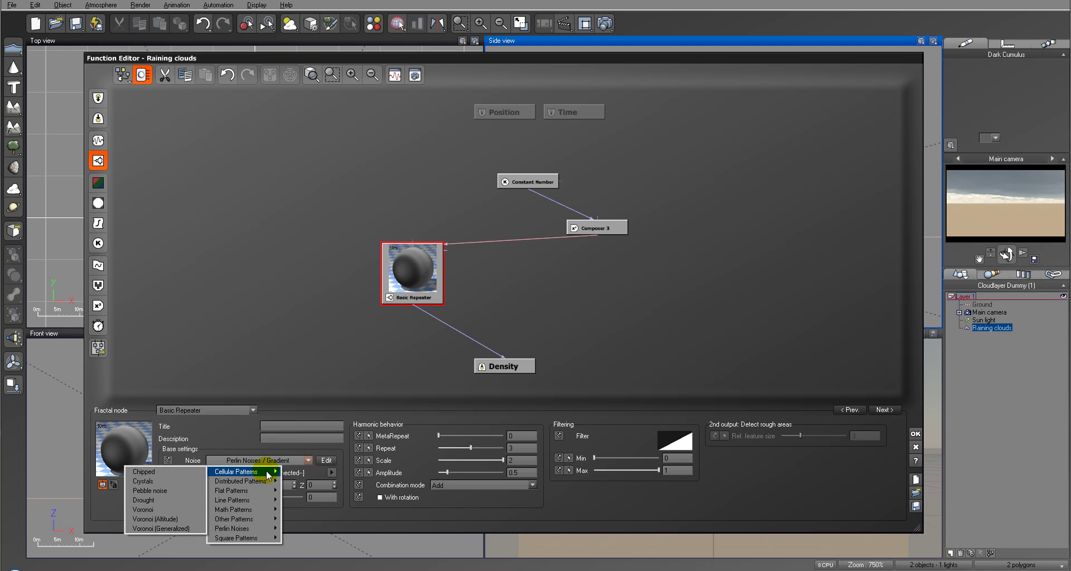
{"action": "left_click", "coordinate": [189, 481]}
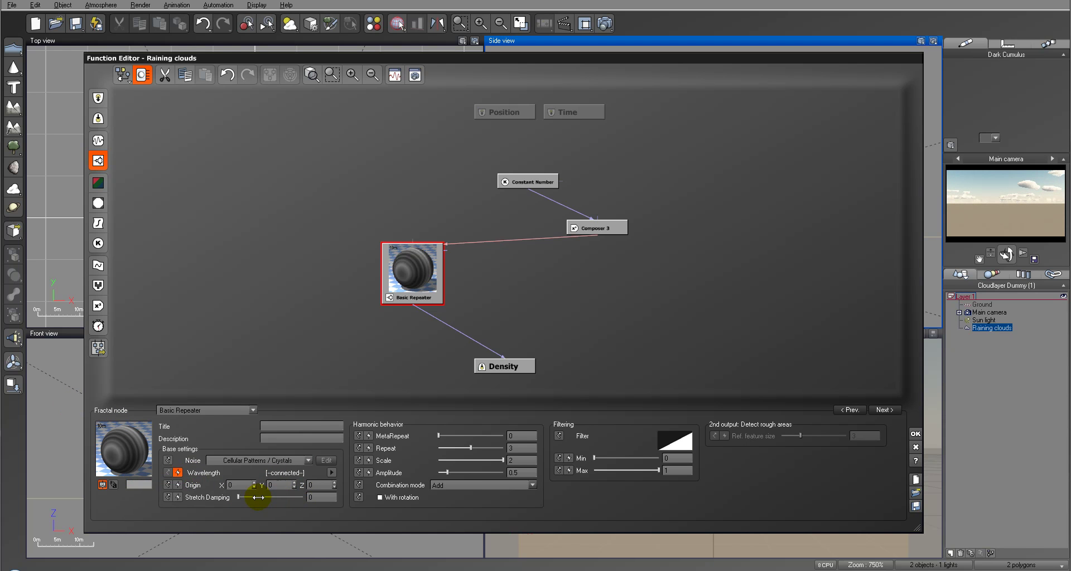
{"action": "left_click_drag", "start_coordinate": [240, 497], "coordinate": [294, 498]}
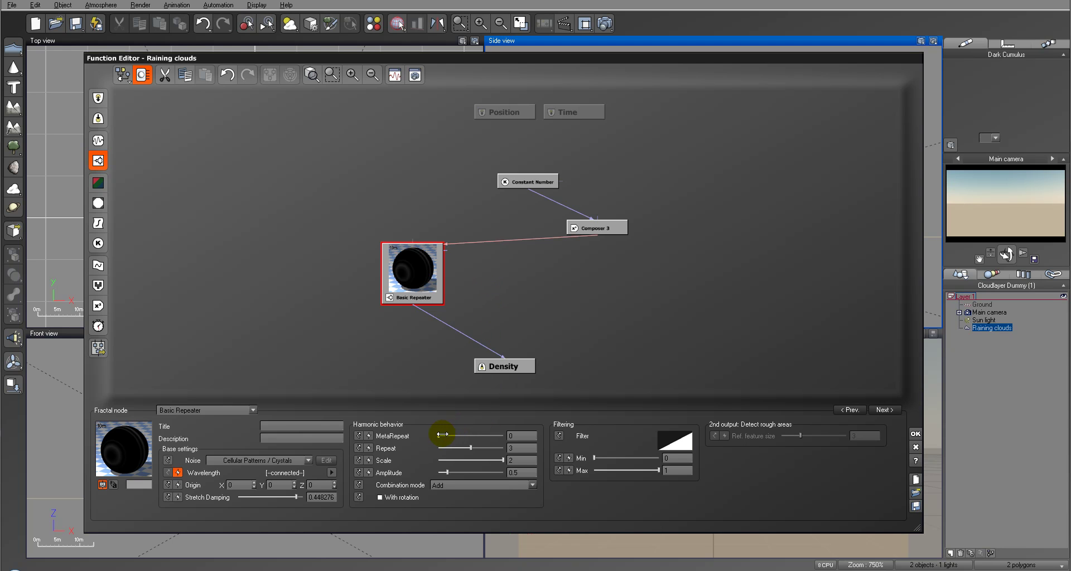
Set the Basic Repeater's harmonic behavior to MetaRepeat 4, Repeat 1, Scale about 1.28 and Amplitude about 0.79.
{"action": "left_click_drag", "start_coordinate": [442, 435], "coordinate": [495, 435]}
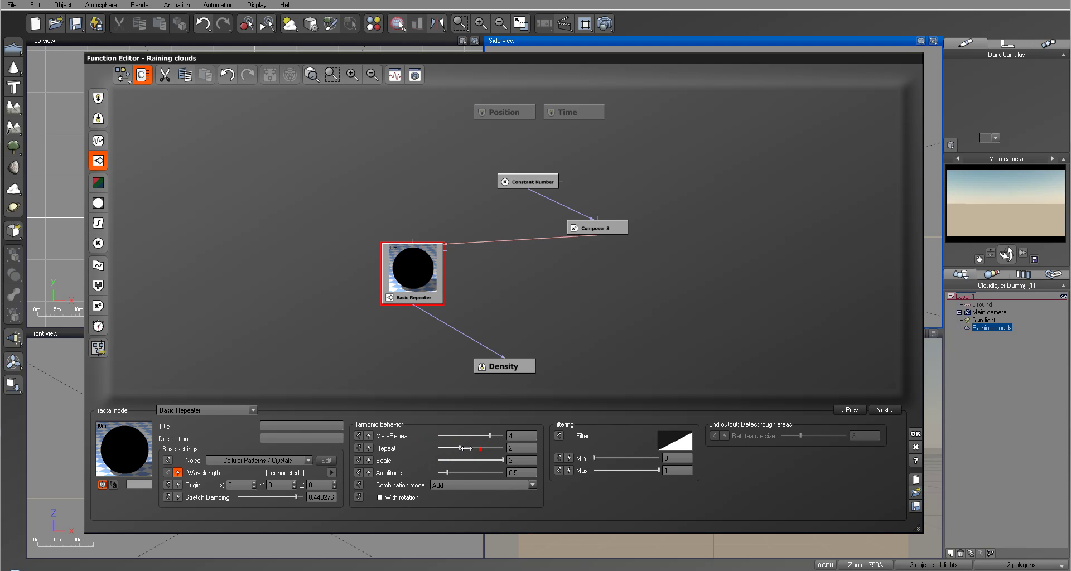
{"action": "left_click_drag", "start_coordinate": [462, 449], "coordinate": [448, 448]}
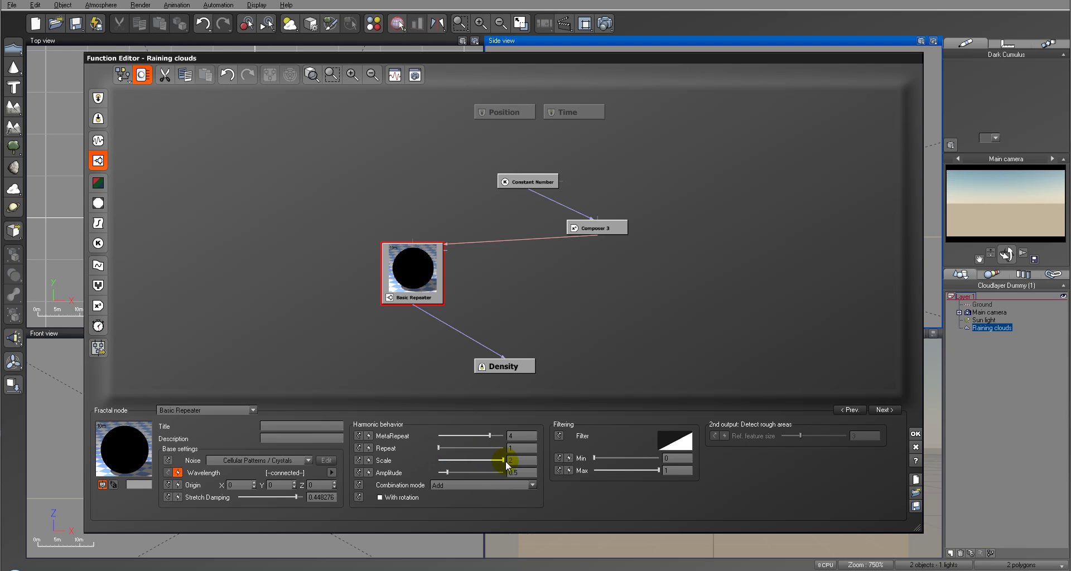
{"action": "left_click_drag", "start_coordinate": [501, 460], "coordinate": [474, 461]}
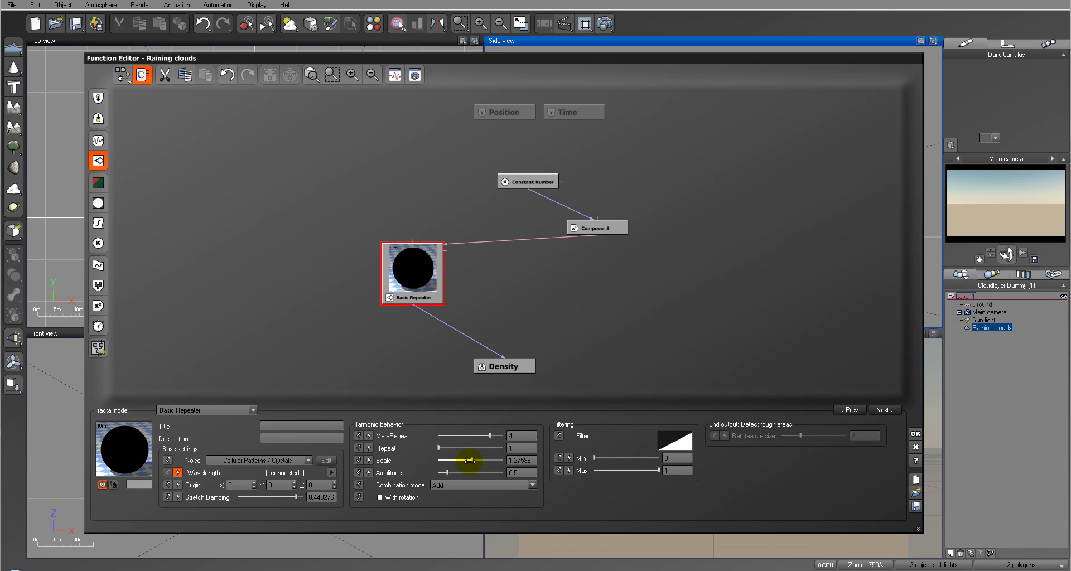
{"action": "left_click_drag", "start_coordinate": [447, 472], "coordinate": [466, 474]}
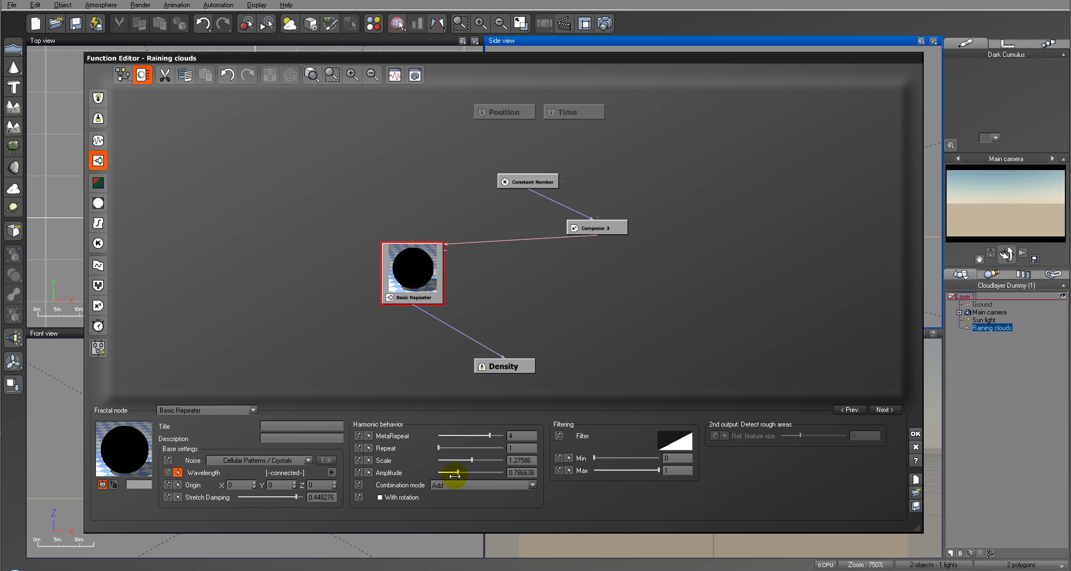
Move the Basic Repeater closer to the Density output, and place two copies of the Constant Number node beside the original.
{"action": "left_click", "coordinate": [407, 257]}
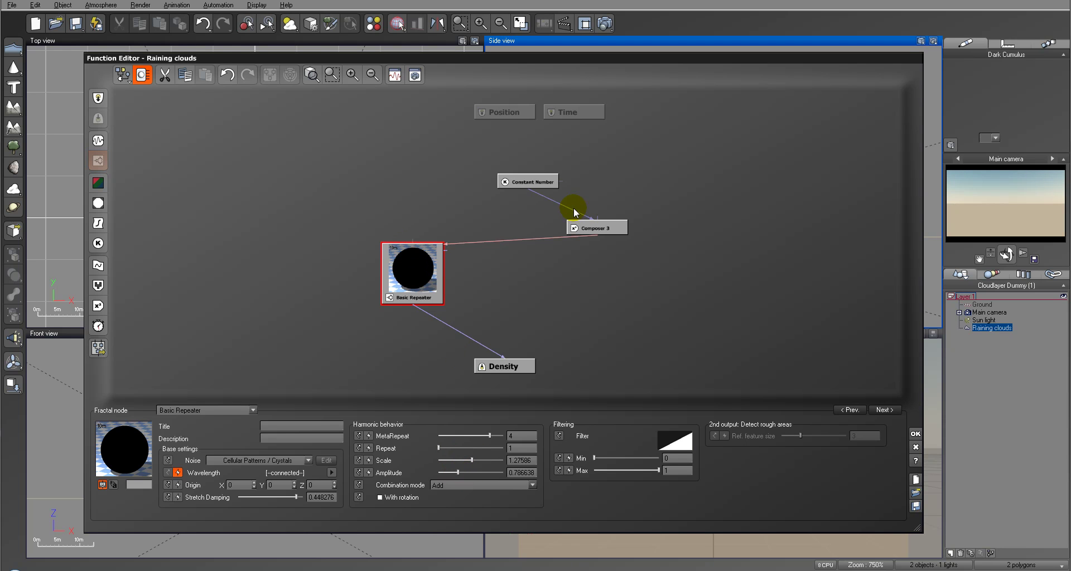
{"action": "left_click_drag", "start_coordinate": [419, 243], "coordinate": [430, 274]}
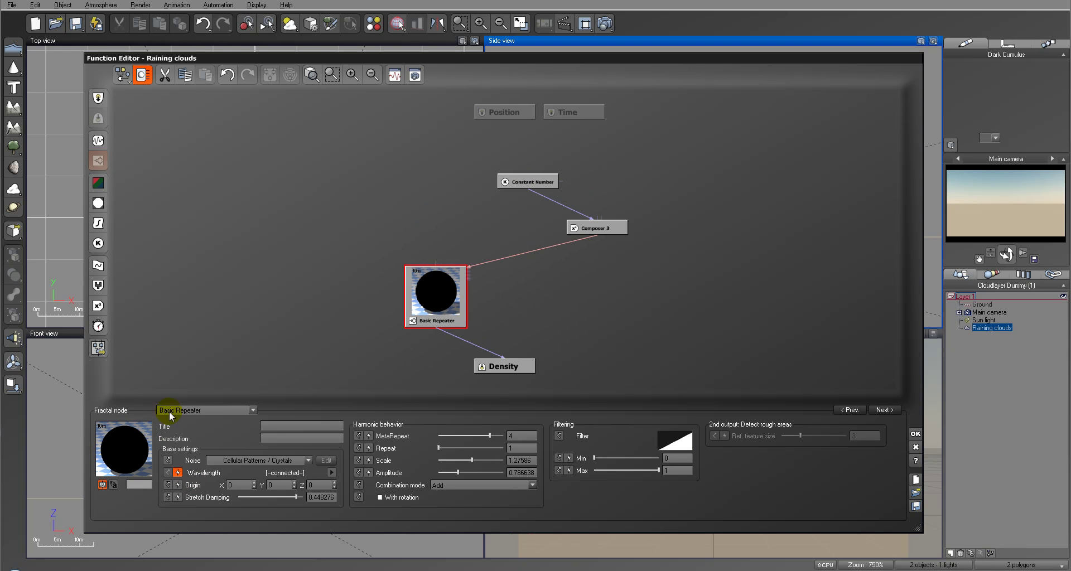
{"action": "left_click", "coordinate": [555, 188]}
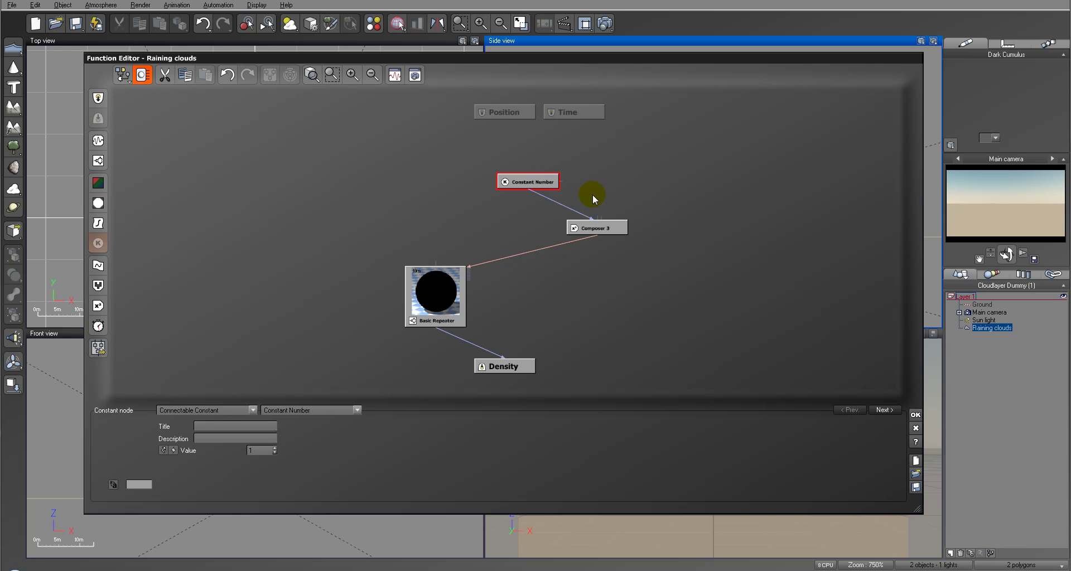
{"action": "left_click", "coordinate": [596, 179]}
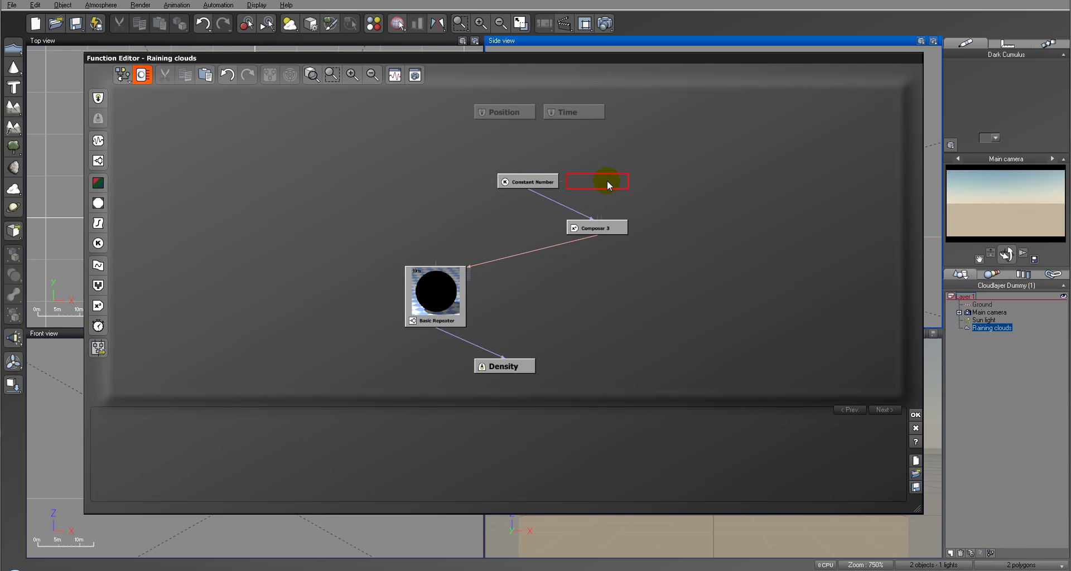
{"action": "left_click", "coordinate": [671, 180]}
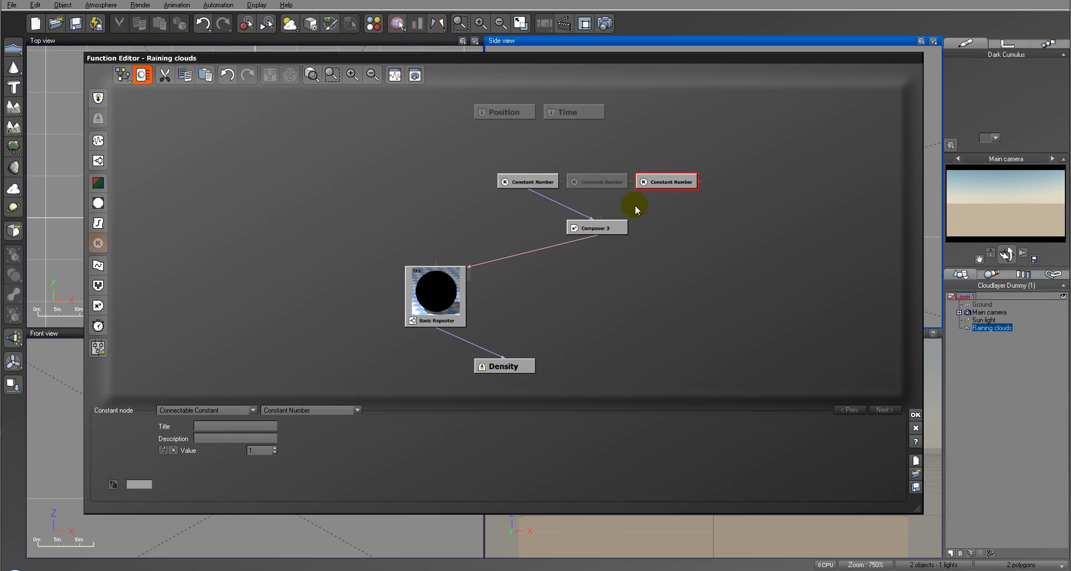
Link the two copied Constant Number nodes to the remaining inputs of Composer 3, and select the Basic Repeater.
{"action": "left_click_drag", "start_coordinate": [599, 223], "coordinate": [597, 190]}
{"action": "left_click", "coordinate": [597, 187]}
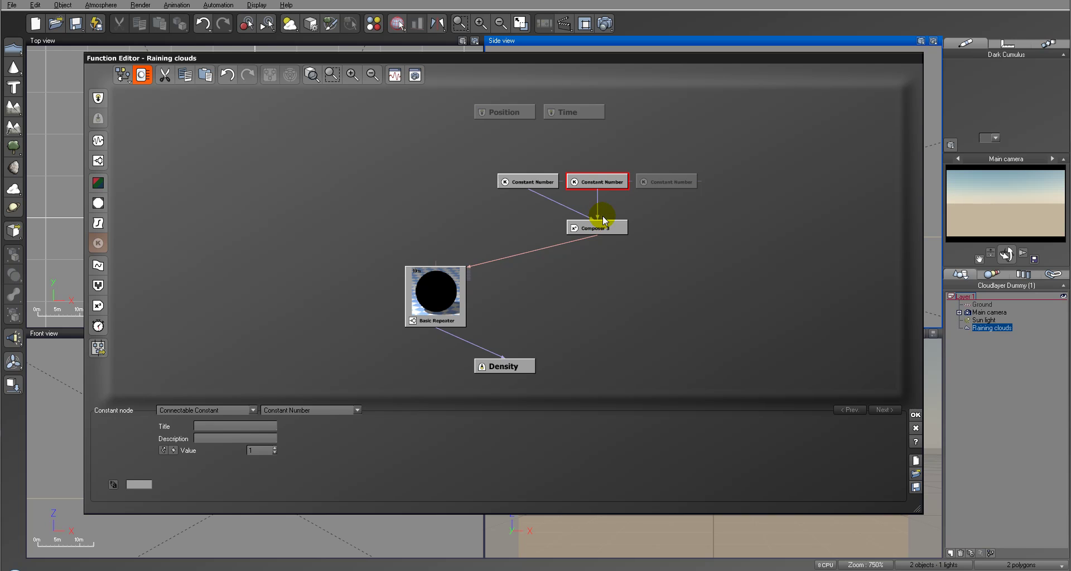
{"action": "left_click_drag", "start_coordinate": [602, 222], "coordinate": [678, 183]}
{"action": "left_click", "coordinate": [678, 183]}
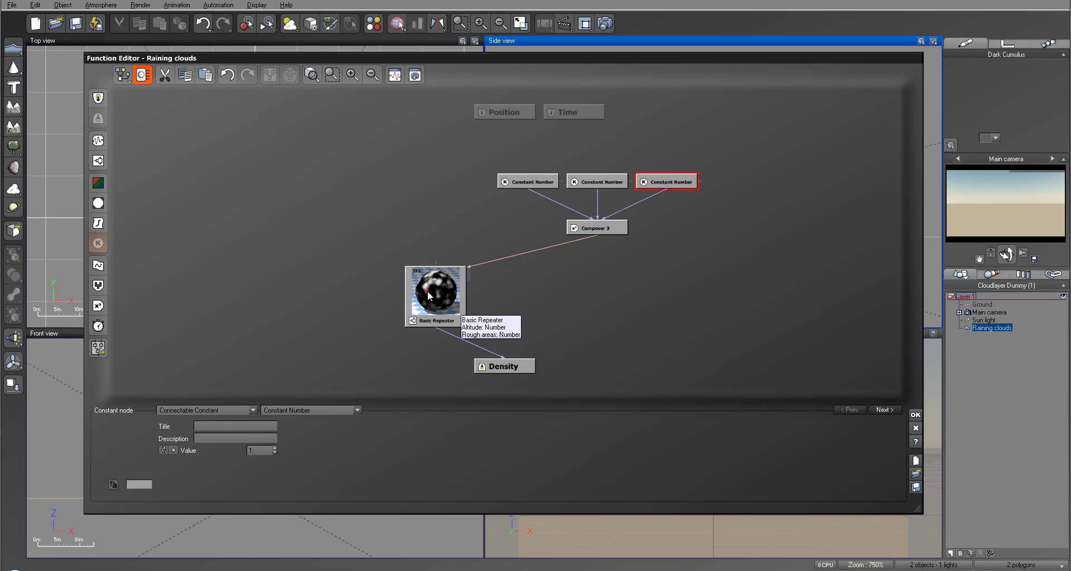
{"action": "left_click", "coordinate": [428, 291]}
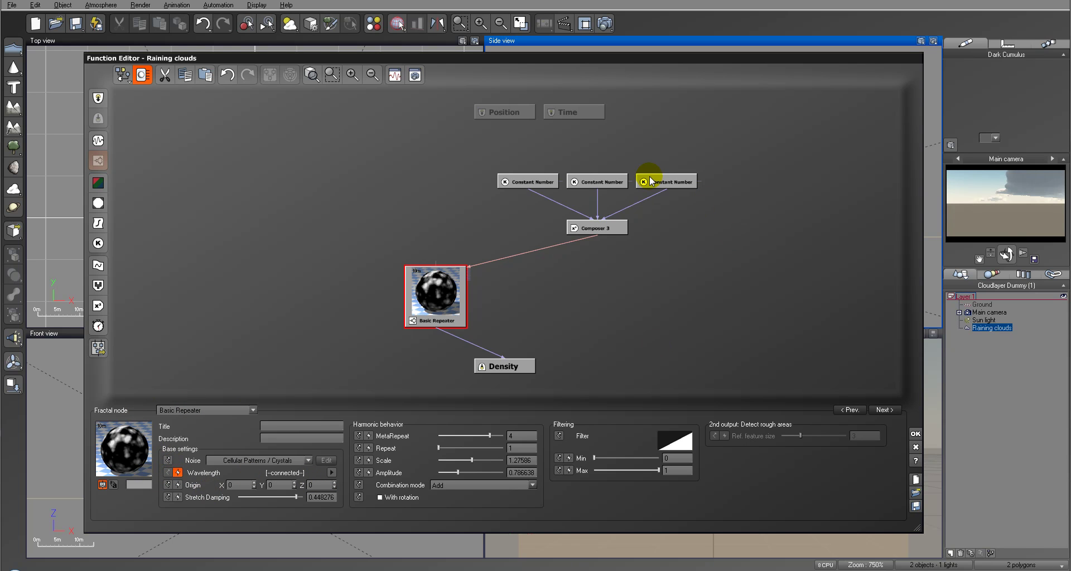
Spread the three Constant Number nodes evenly apart above Composer 3 and refresh the camera preview.
{"action": "left_click_drag", "start_coordinate": [689, 182], "coordinate": [735, 182]}
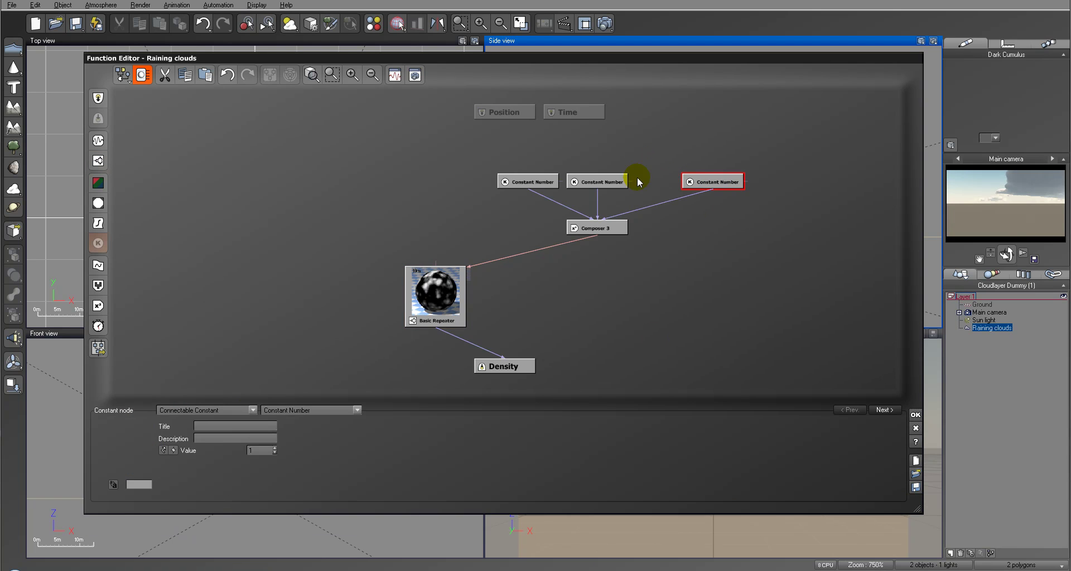
{"action": "left_click_drag", "start_coordinate": [619, 183], "coordinate": [642, 183]}
{"action": "left_click_drag", "start_coordinate": [544, 182], "coordinate": [475, 182]}
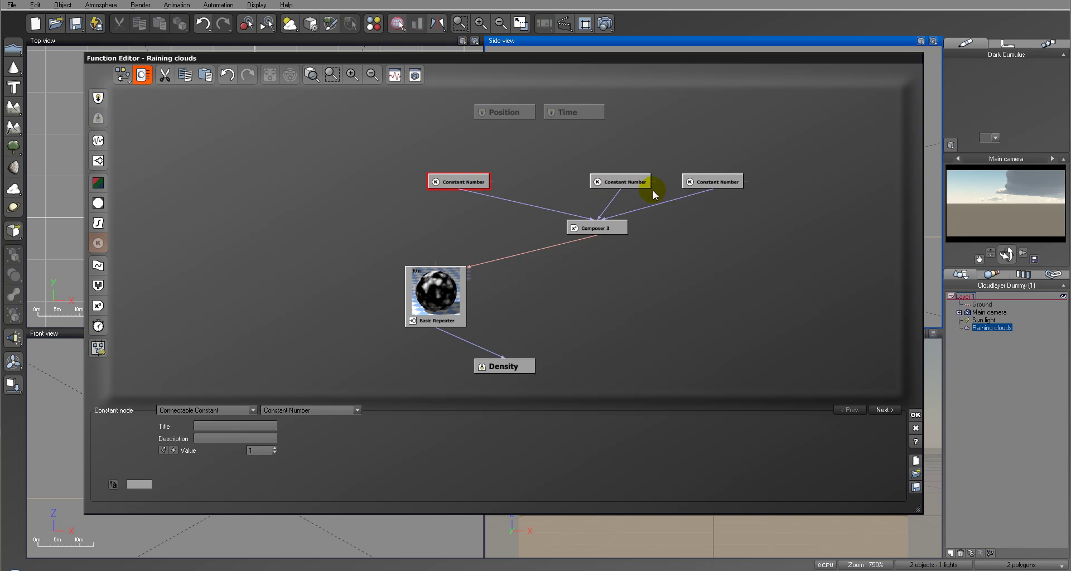
{"action": "left_click_drag", "start_coordinate": [617, 186], "coordinate": [572, 186]}
{"action": "left_click_drag", "start_coordinate": [725, 183], "coordinate": [702, 184]}
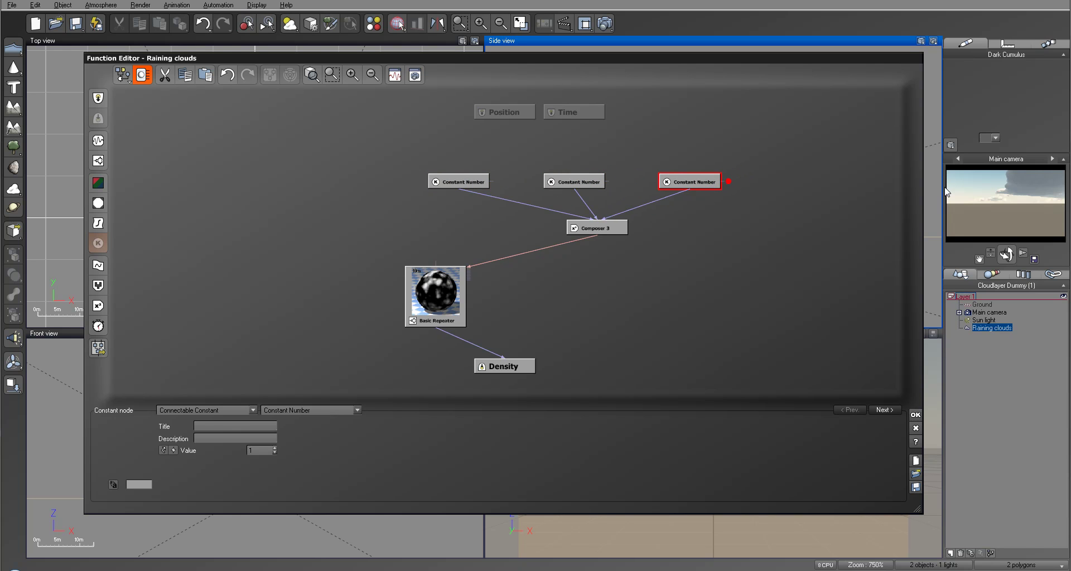
{"action": "left_click", "coordinate": [1031, 181]}
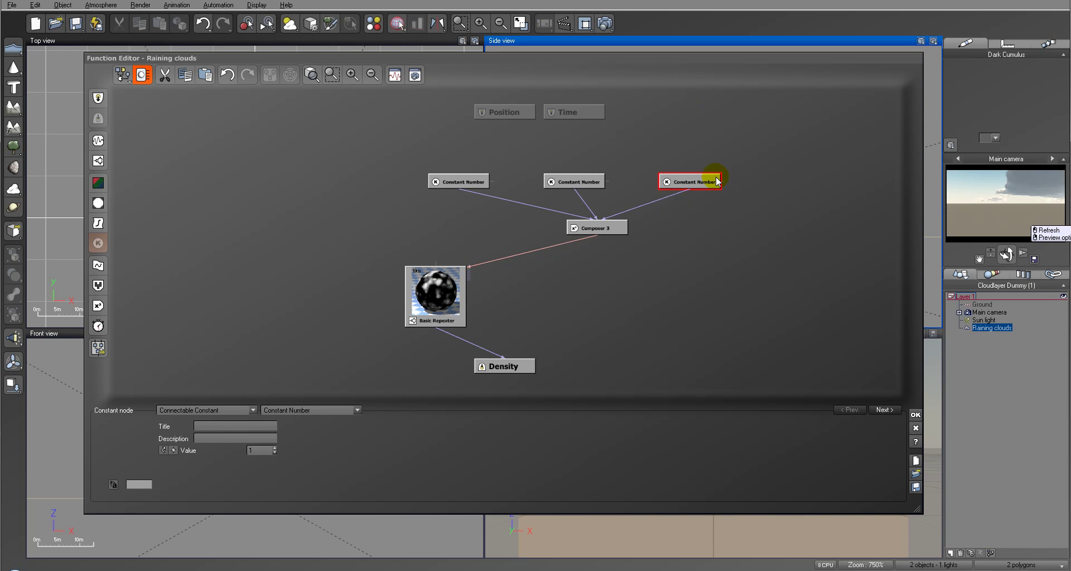
Add a Math Patterns / Spiral noise node with Scale about 4.13 and link it to Composer 3 in place of the third Constant Number.
{"action": "left_click", "coordinate": [691, 158]}
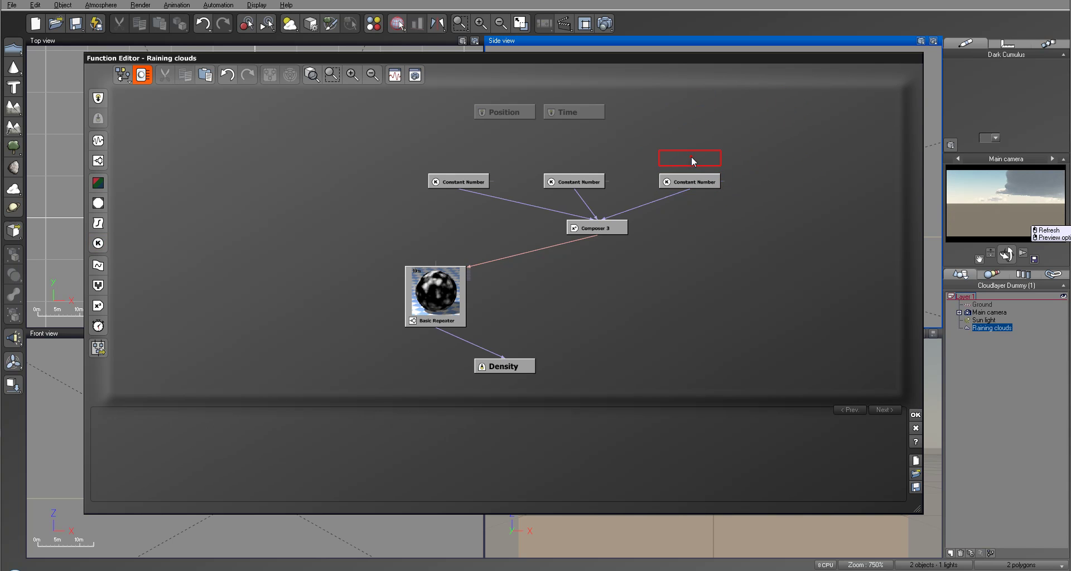
{"action": "left_click", "coordinate": [98, 143]}
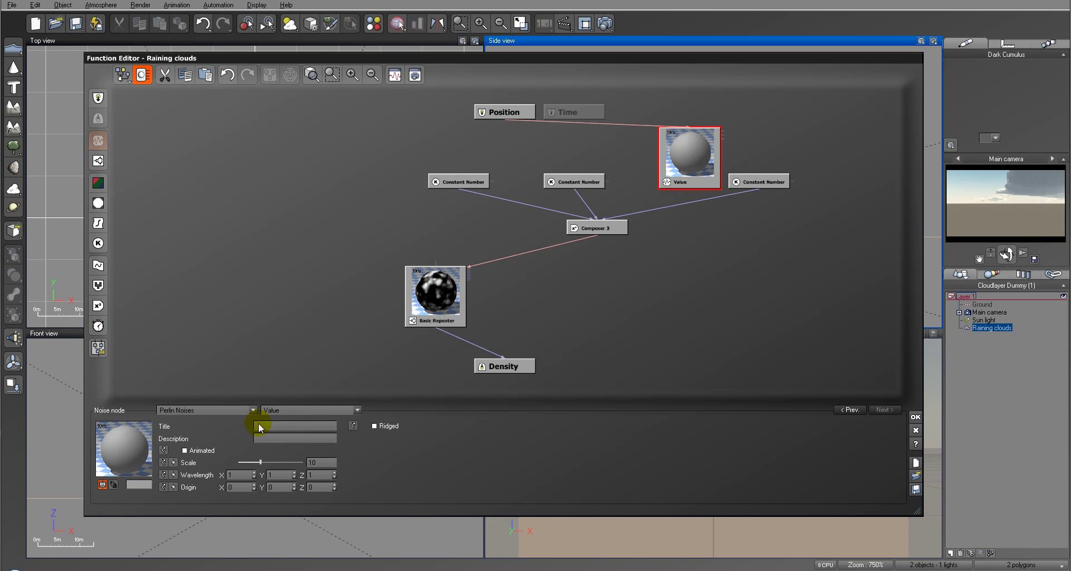
{"action": "left_click", "coordinate": [242, 410]}
{"action": "mouse_move", "coordinate": [204, 489]}
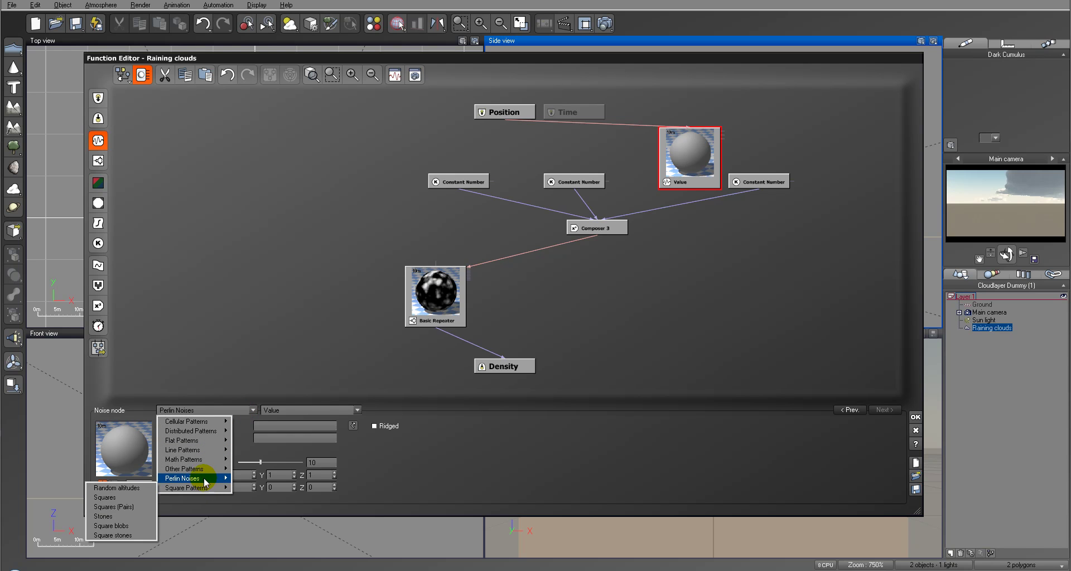
{"action": "mouse_move", "coordinate": [206, 463]}
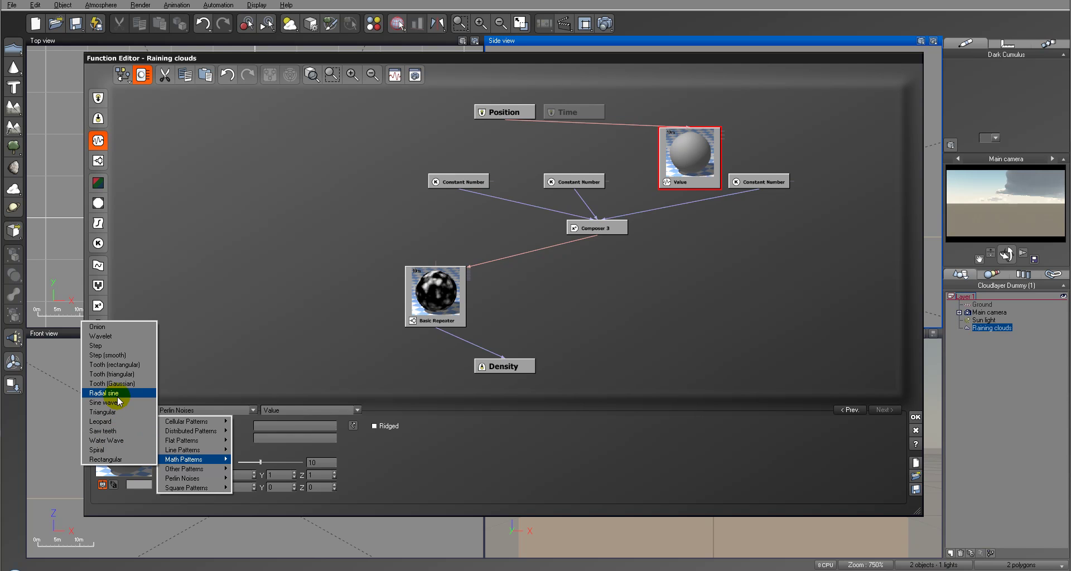
{"action": "left_click", "coordinate": [120, 450]}
{"action": "left_click_drag", "start_coordinate": [277, 445], "coordinate": [271, 444]}
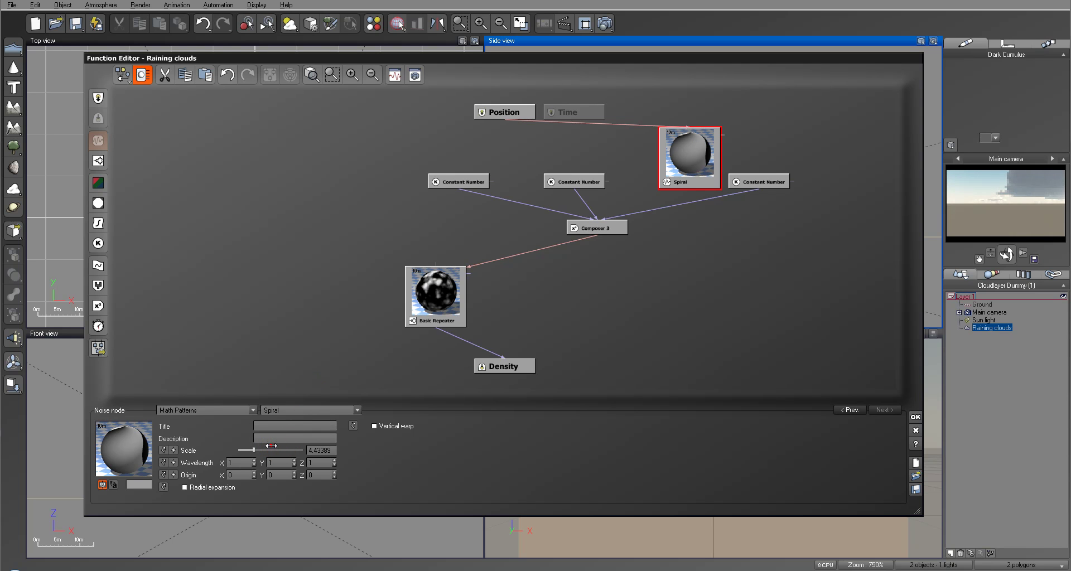
{"action": "left_click", "coordinate": [757, 183]}
{"action": "left_click_drag", "start_coordinate": [757, 189], "coordinate": [686, 185]}
Set the Basic Repeater's harmonic behavior to MetaRepeat 5, Repeat 3, Scale 2 and Amplitude 2.
{"action": "left_click", "coordinate": [454, 297]}
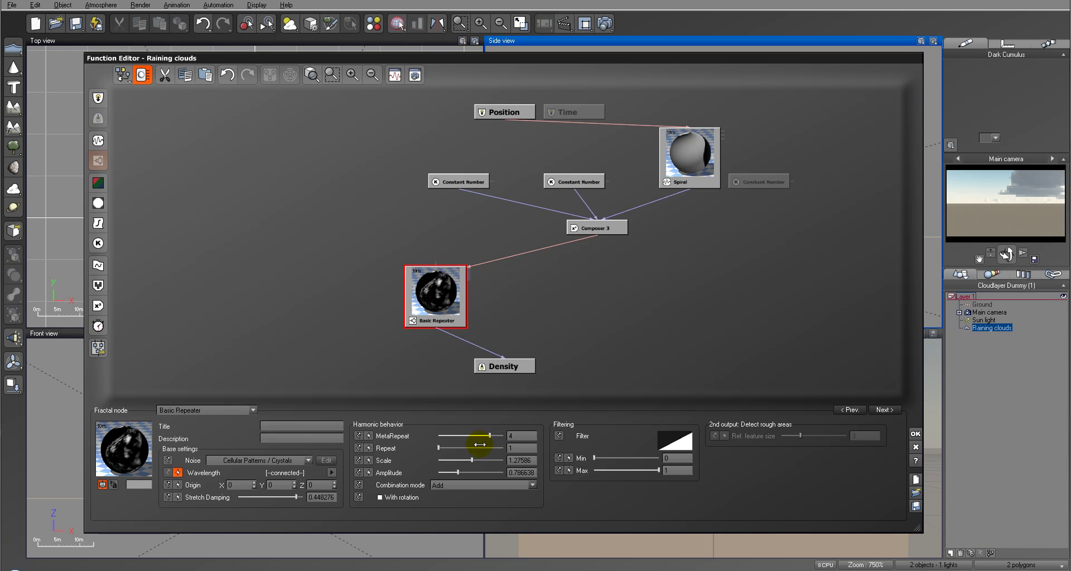
{"action": "left_click_drag", "start_coordinate": [489, 436], "coordinate": [474, 436]}
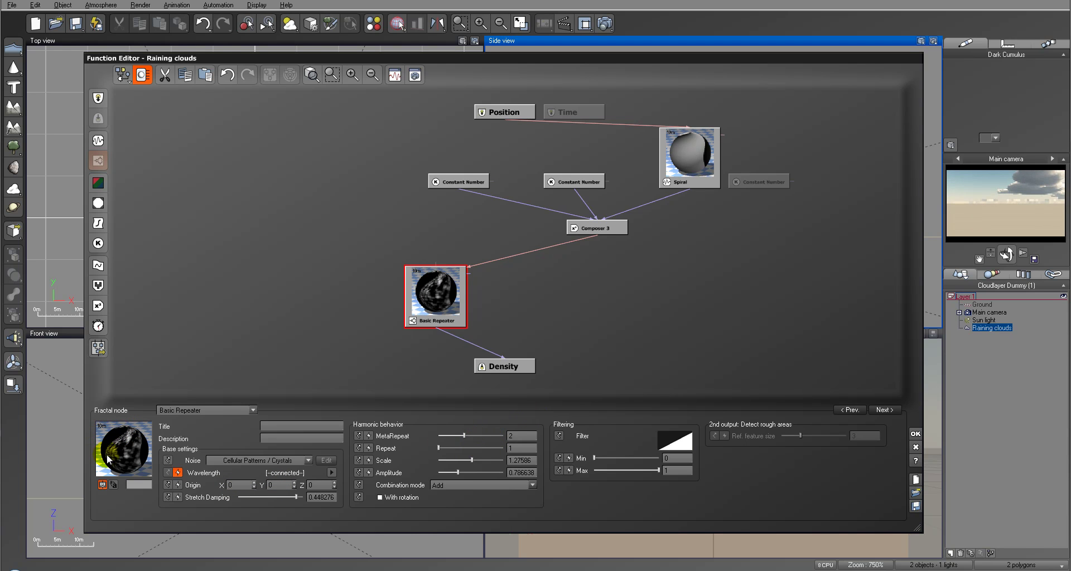
{"action": "left_click_drag", "start_coordinate": [477, 458], "coordinate": [500, 461]}
{"action": "left_click_drag", "start_coordinate": [461, 473], "coordinate": [498, 473]}
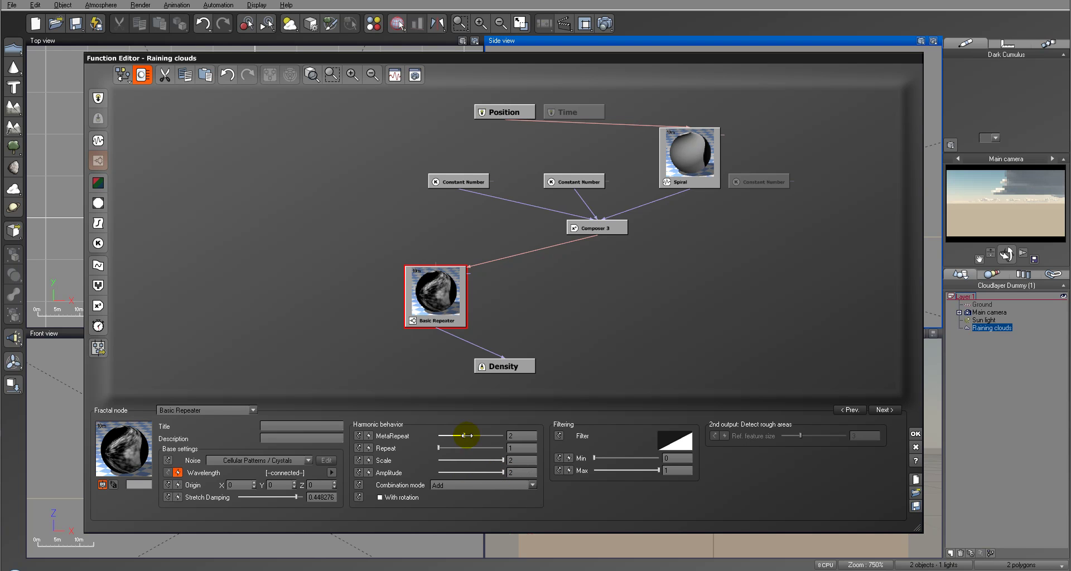
{"action": "left_click", "coordinate": [504, 435]}
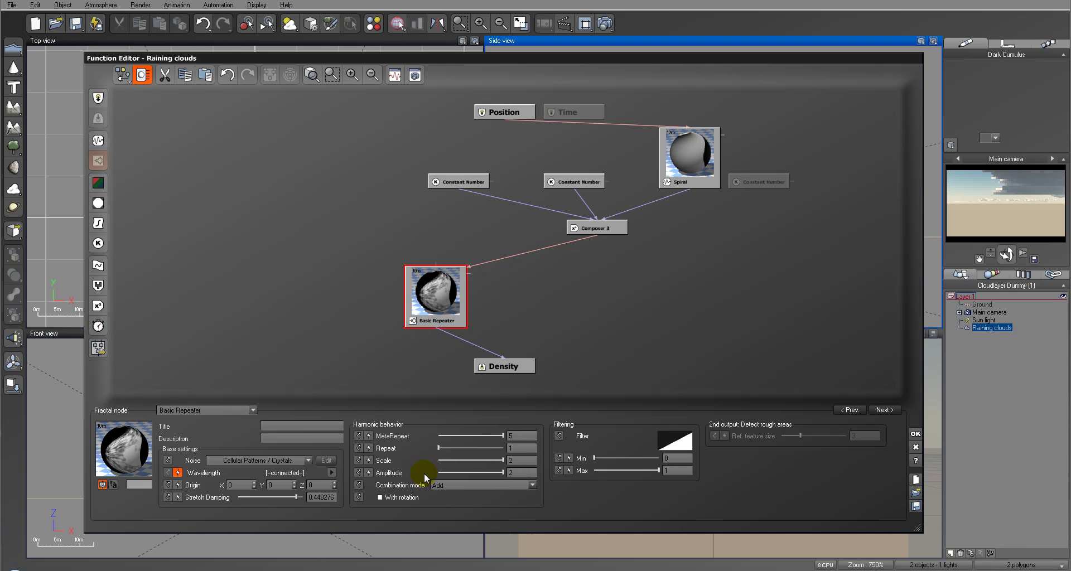
{"action": "left_click_drag", "start_coordinate": [473, 446], "coordinate": [489, 446]}
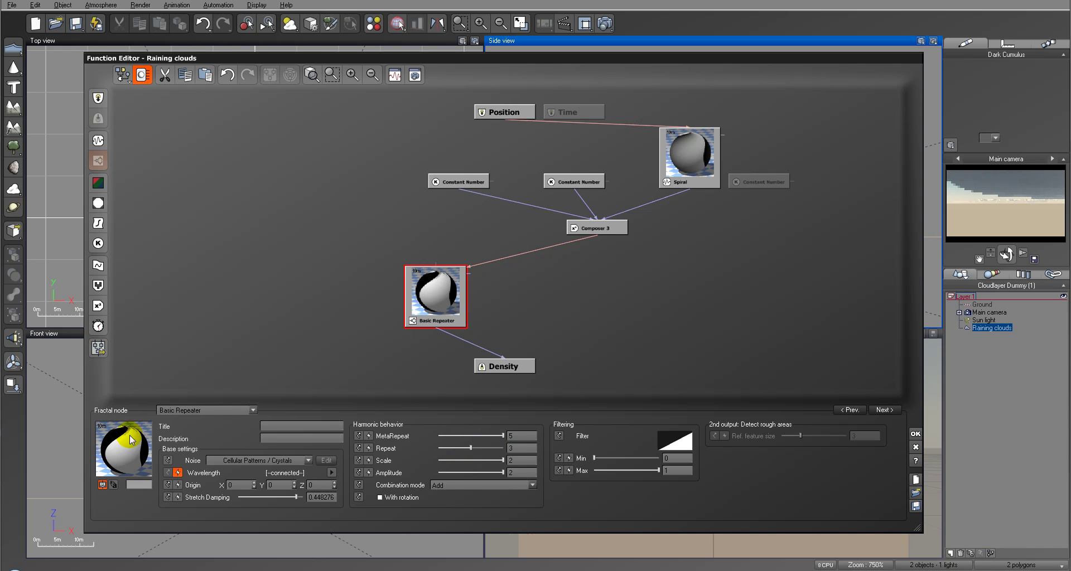
Lower the Spiral node's Scale to about 1.16, refresh the camera preview and accept the density function.
{"action": "left_click", "coordinate": [712, 152]}
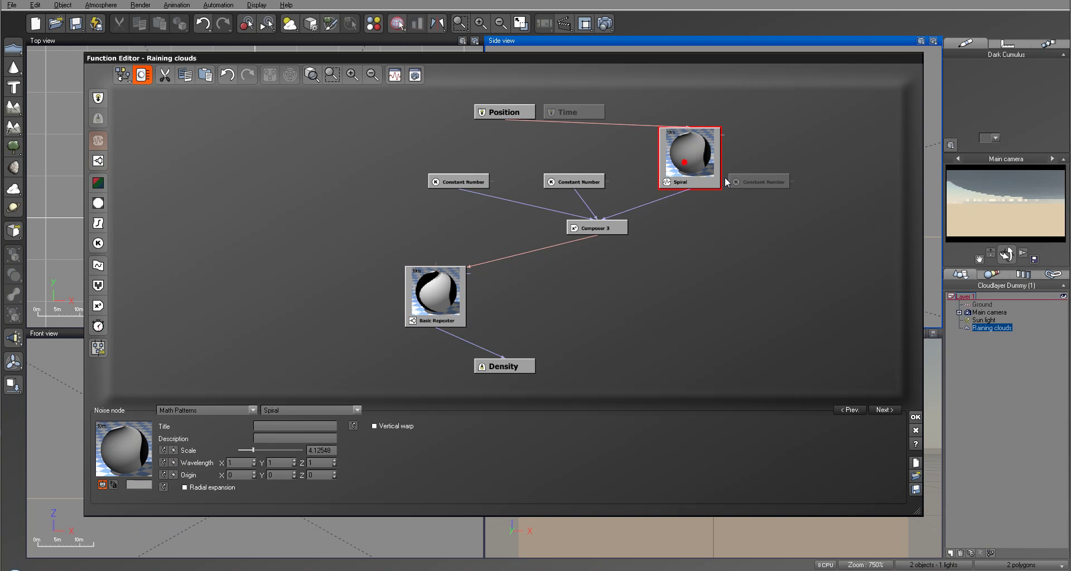
{"action": "left_click", "coordinate": [252, 448]}
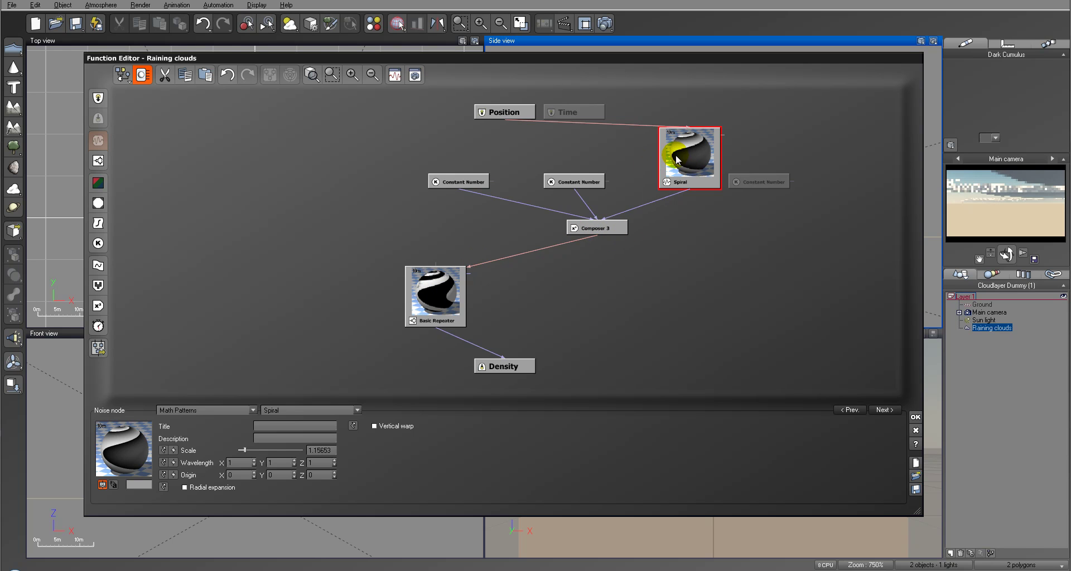
{"action": "left_click", "coordinate": [1000, 182]}
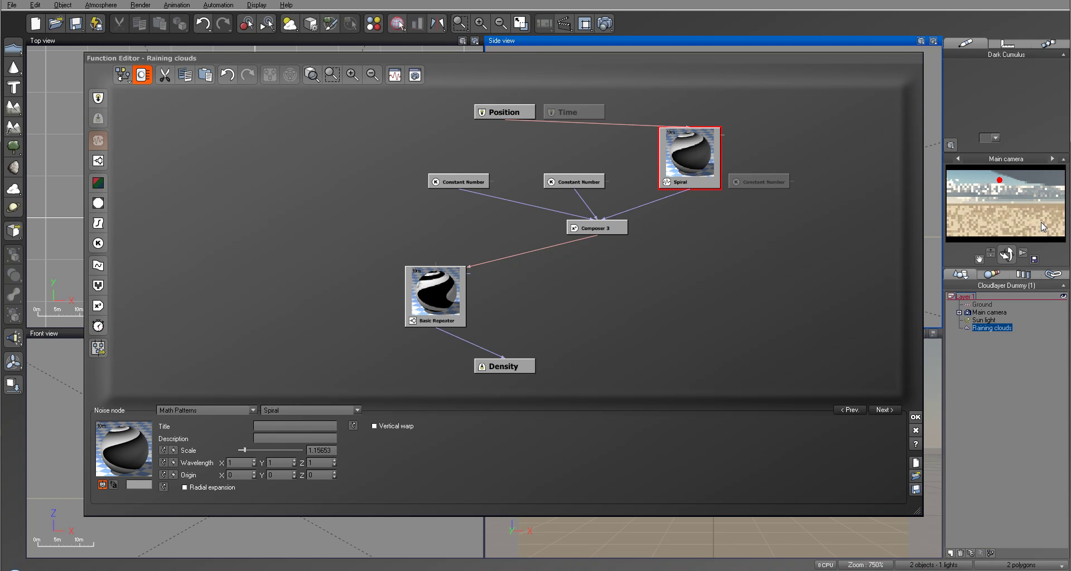
{"action": "left_click", "coordinate": [917, 418]}
Set the Main camera's focal length to 8 mm and tilt it up to frame the clouds above the horizon.
{"action": "left_click", "coordinate": [989, 313]}
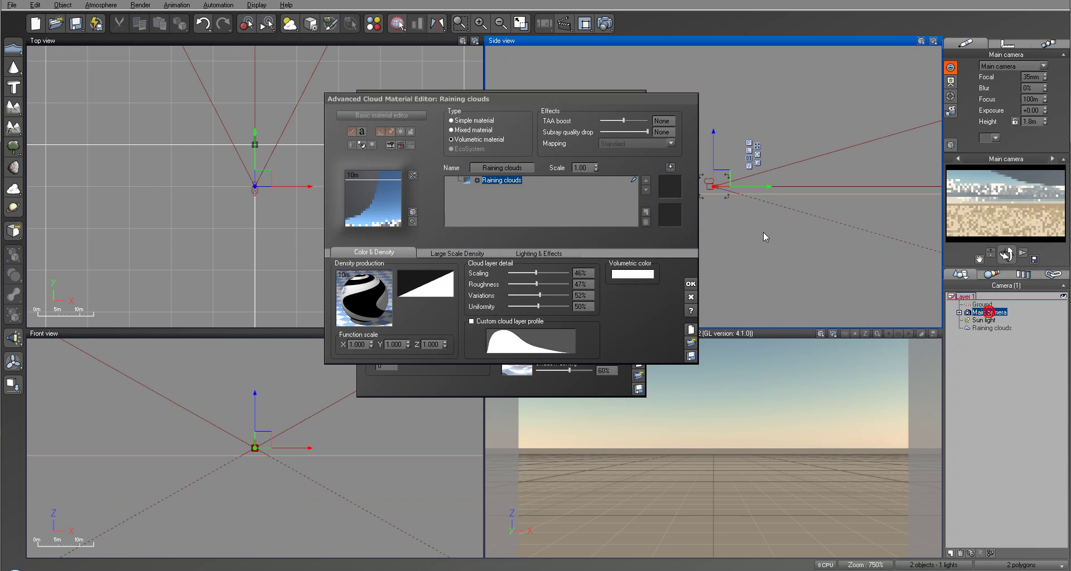
{"action": "left_click_drag", "start_coordinate": [1009, 256], "coordinate": [1009, 209]}
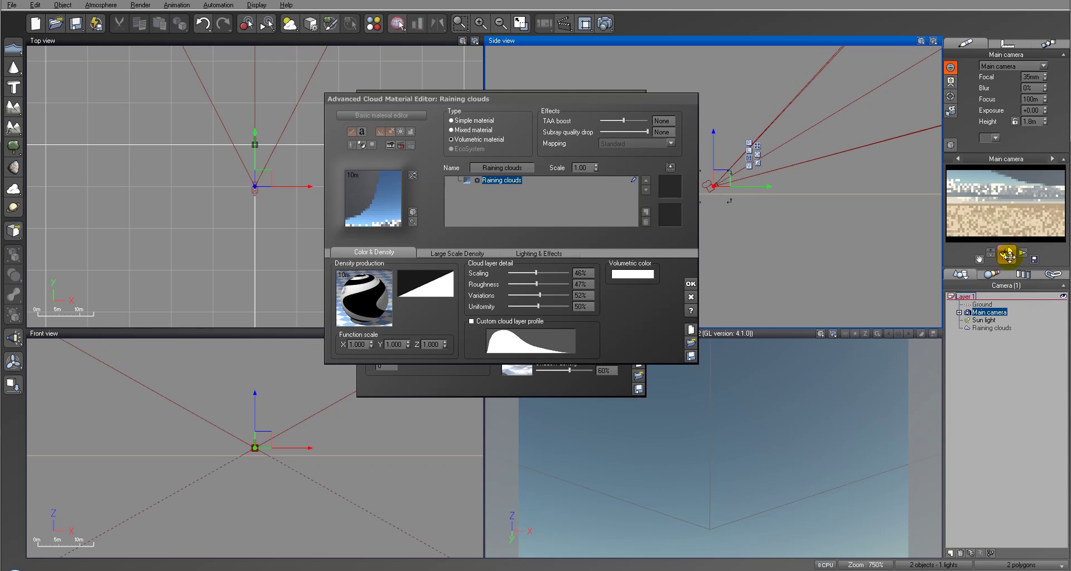
{"action": "left_click", "coordinate": [1045, 78]}
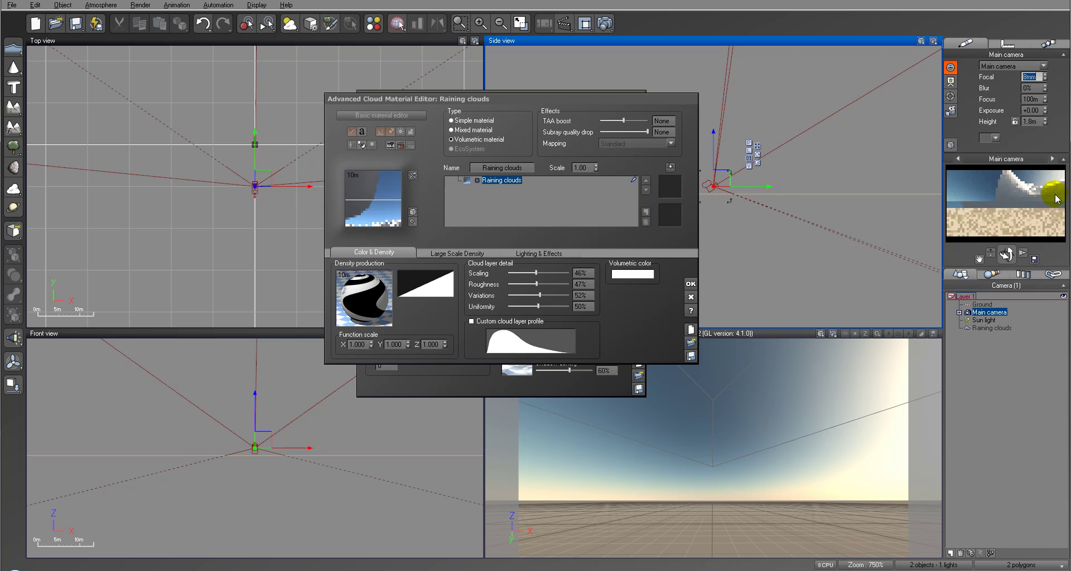
{"action": "left_click_drag", "start_coordinate": [1007, 256], "coordinate": [1006, 245]}
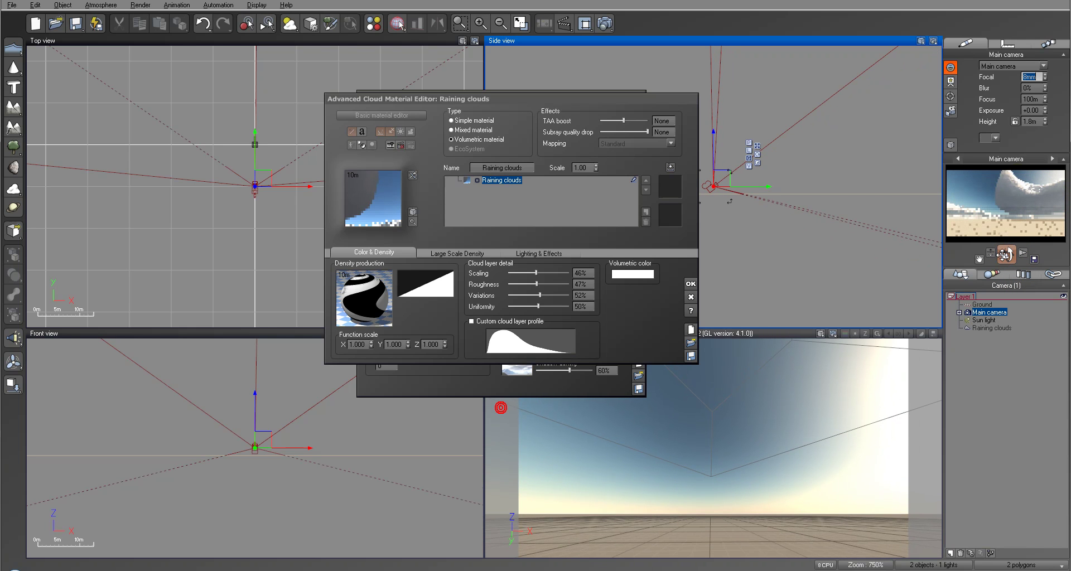
{"action": "left_click_drag", "start_coordinate": [1024, 166], "coordinate": [991, 182]}
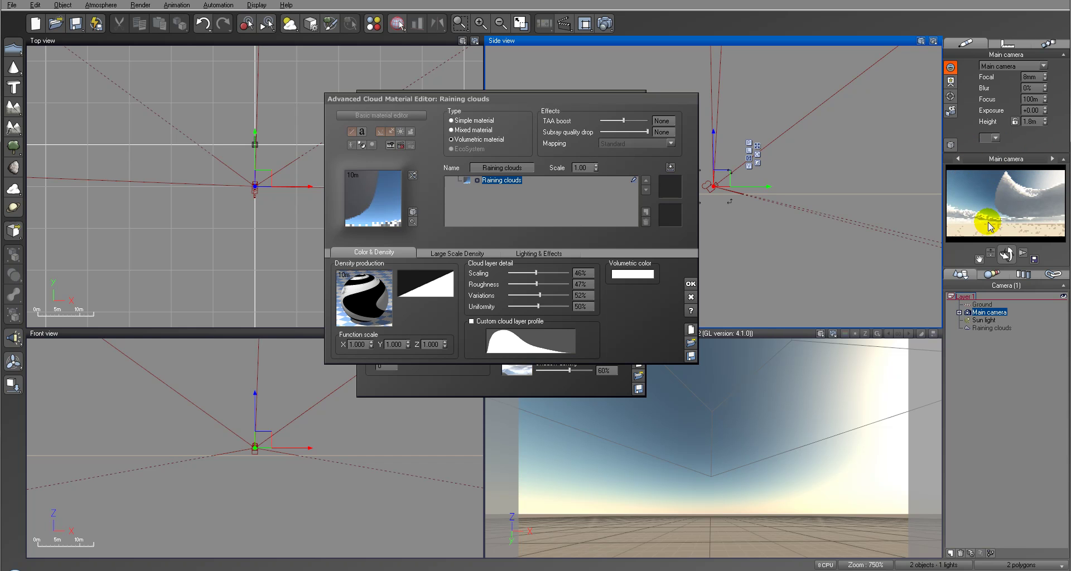
{"action": "left_click_drag", "start_coordinate": [1006, 255], "coordinate": [1005, 268]}
Reopen the density function for editing and move Composer 3 and its two linked Constant Number nodes closer to the Basic Repeater.
{"action": "right_click", "coordinate": [366, 296]}
{"action": "left_click", "coordinate": [379, 301]}
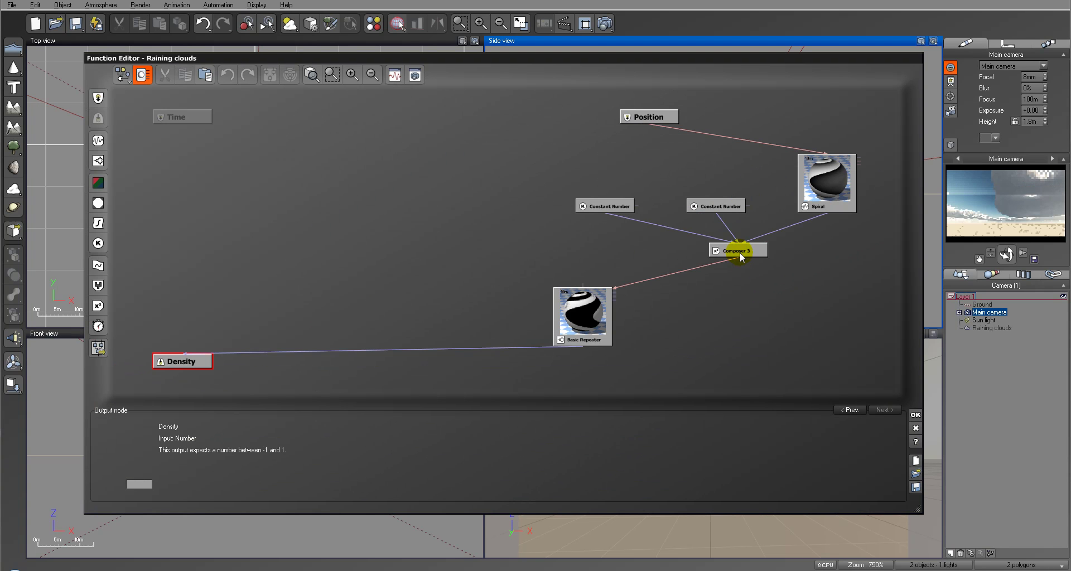
{"action": "left_click_drag", "start_coordinate": [740, 251], "coordinate": [648, 250]}
{"action": "left_click_drag", "start_coordinate": [598, 204], "coordinate": [530, 193]}
{"action": "left_click", "coordinate": [706, 205]}
{"action": "left_click_drag", "start_coordinate": [706, 204], "coordinate": [640, 204]}
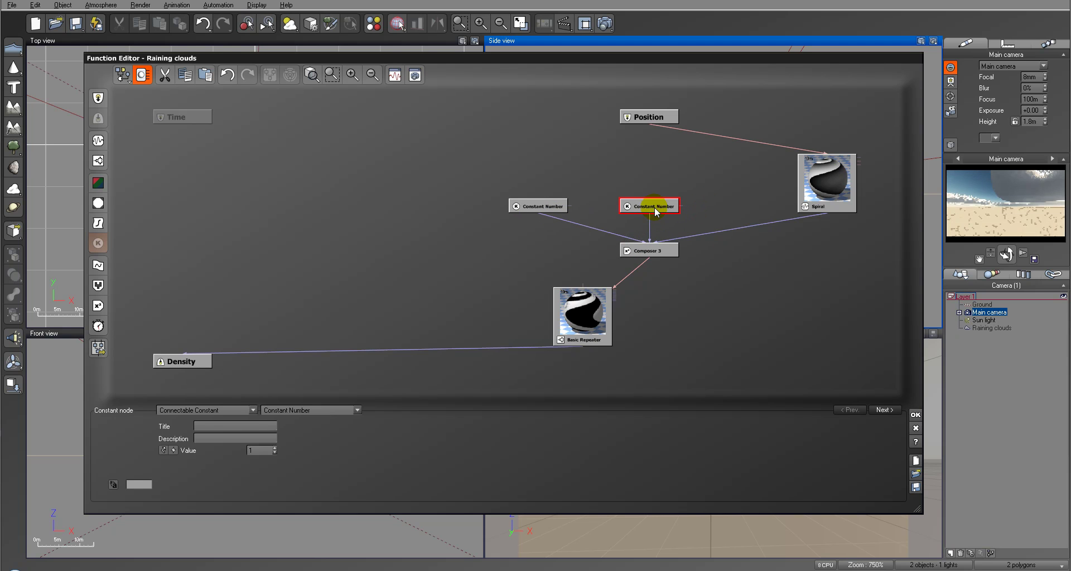
{"action": "right_click", "coordinate": [1030, 206]}
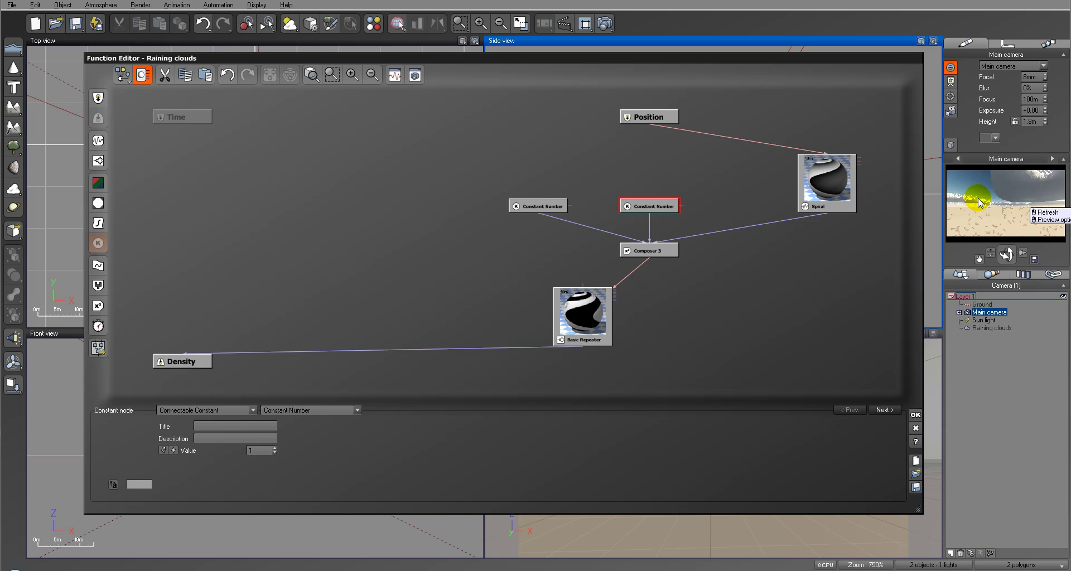
{"action": "left_click", "coordinate": [533, 209]}
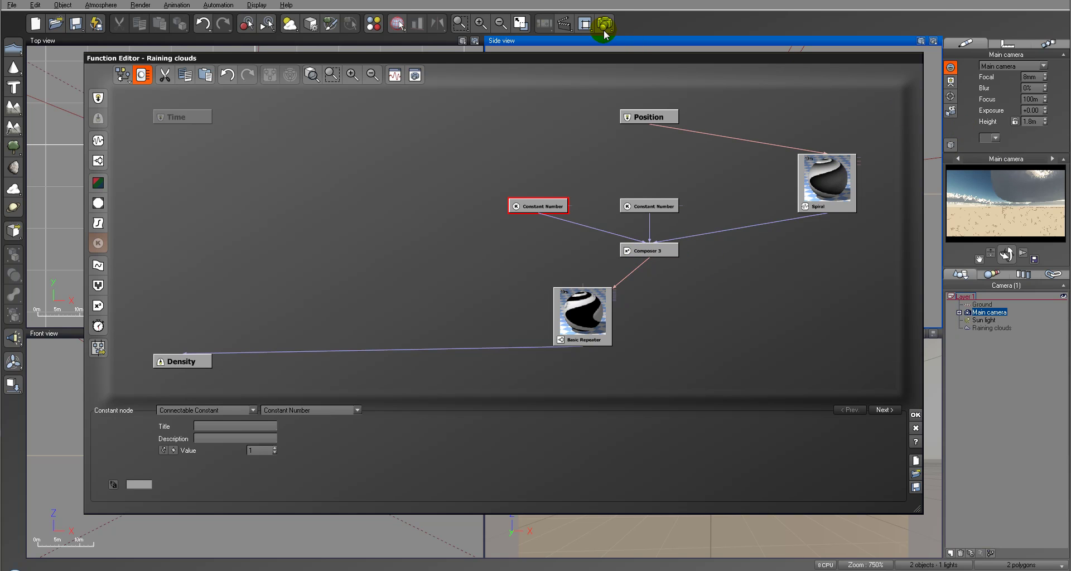
{"action": "left_click", "coordinate": [960, 160]}
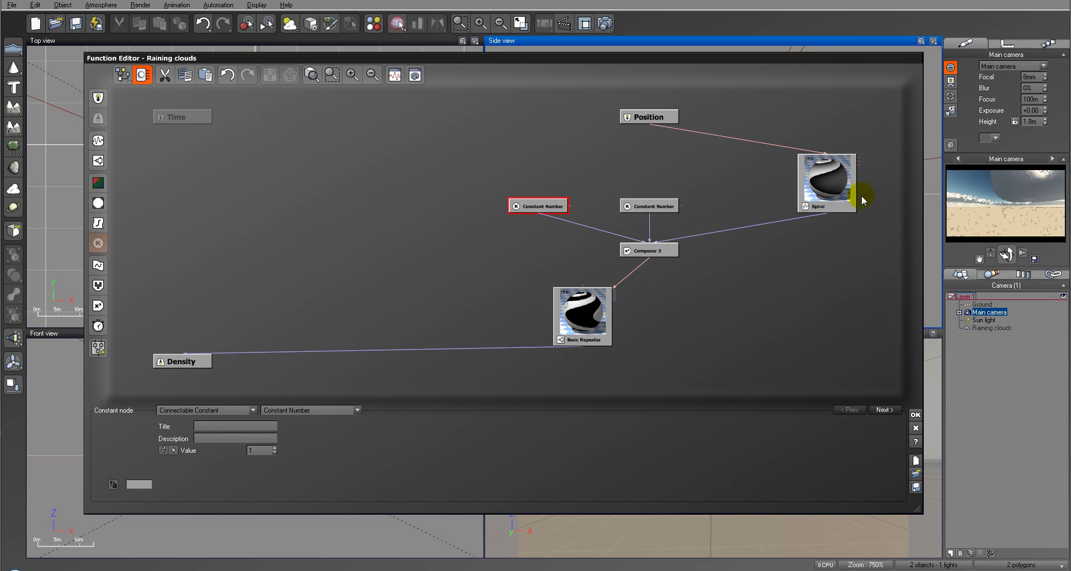
Move the Basic Repeater, Composer 3, both linked constants, Position and the Spiral node into a compact layout nearer the Density output.
{"action": "left_click_drag", "start_coordinate": [582, 306], "coordinate": [427, 305]}
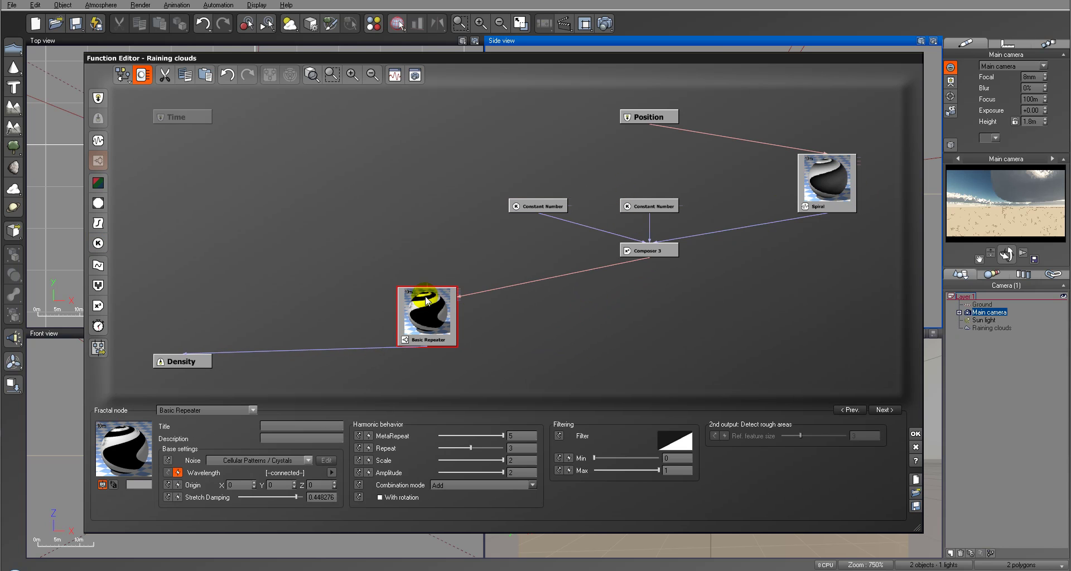
{"action": "left_click_drag", "start_coordinate": [654, 249], "coordinate": [499, 249]}
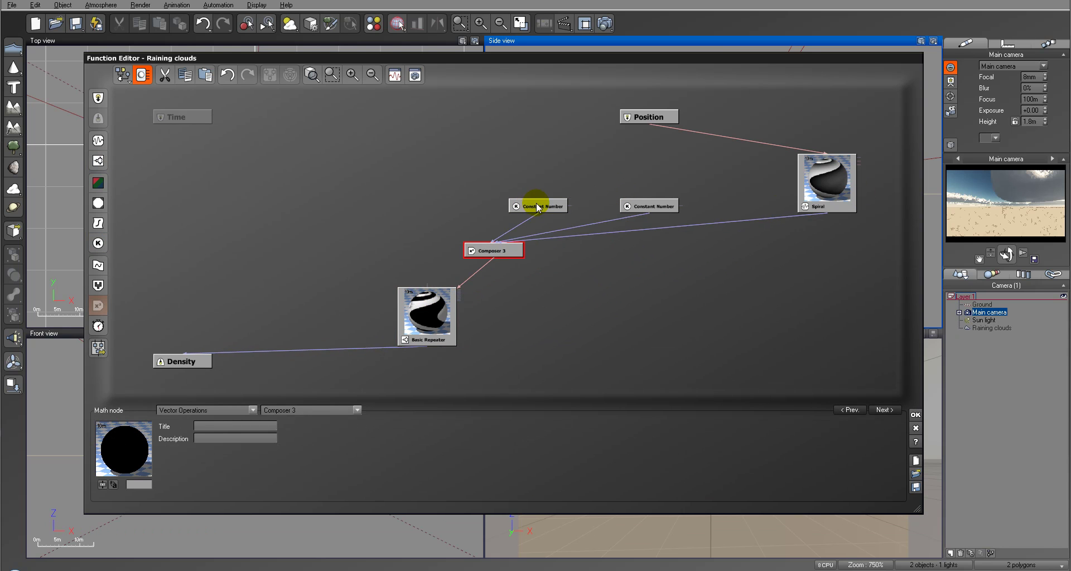
{"action": "left_click_drag", "start_coordinate": [538, 208], "coordinate": [398, 208]}
{"action": "left_click_drag", "start_coordinate": [650, 206], "coordinate": [495, 183]}
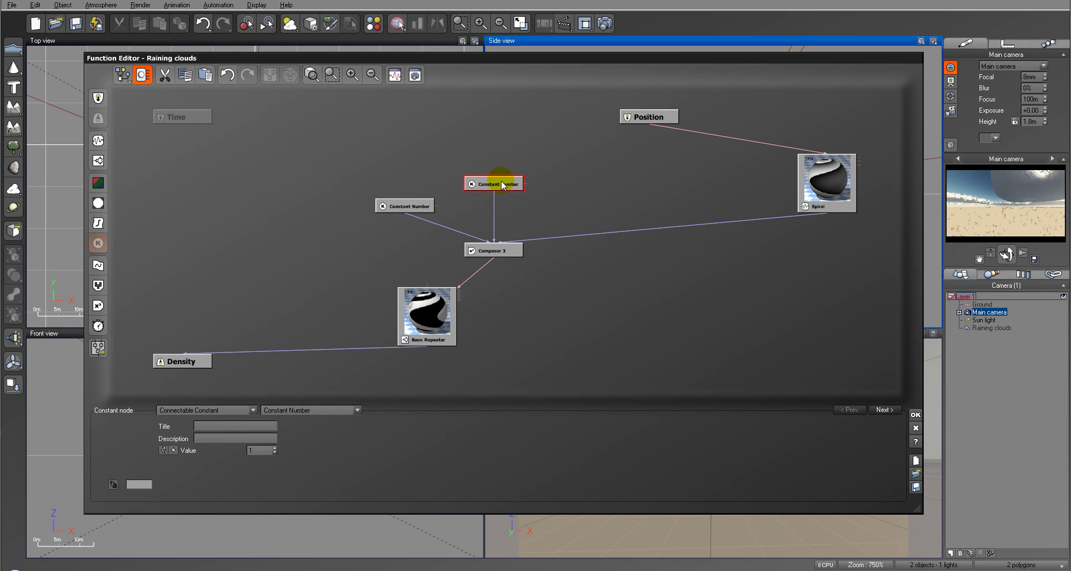
{"action": "left_click_drag", "start_coordinate": [636, 115], "coordinate": [549, 109]}
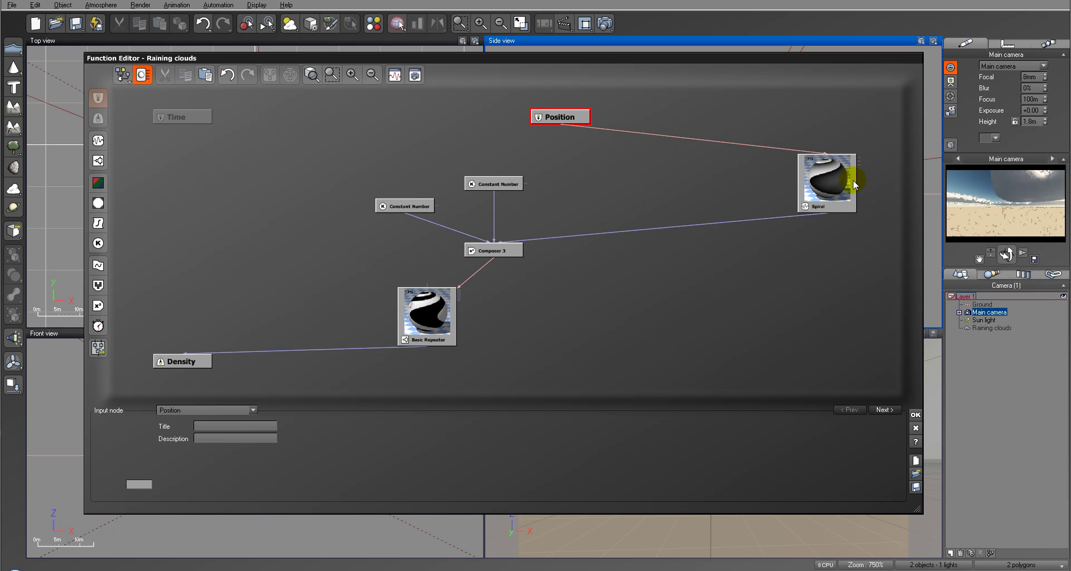
{"action": "left_click_drag", "start_coordinate": [833, 191], "coordinate": [633, 191]}
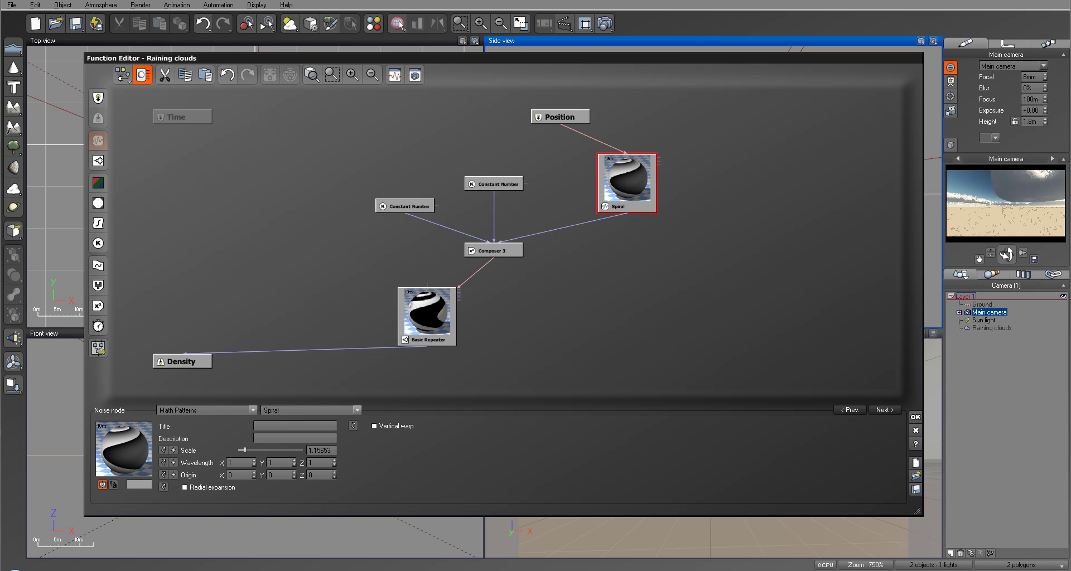
Change the Spiral noise node to the Cellular Patterns / Voronoi (Altitude) noise.
{"action": "left_click", "coordinate": [253, 410]}
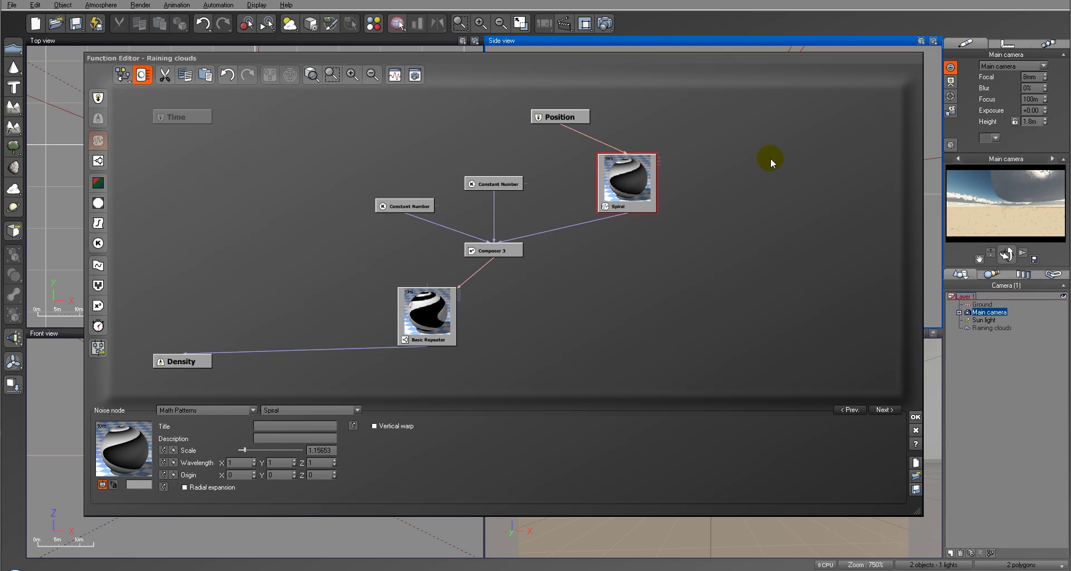
{"action": "left_click", "coordinate": [627, 176]}
{"action": "left_click", "coordinate": [228, 409]}
{"action": "mouse_move", "coordinate": [209, 426]}
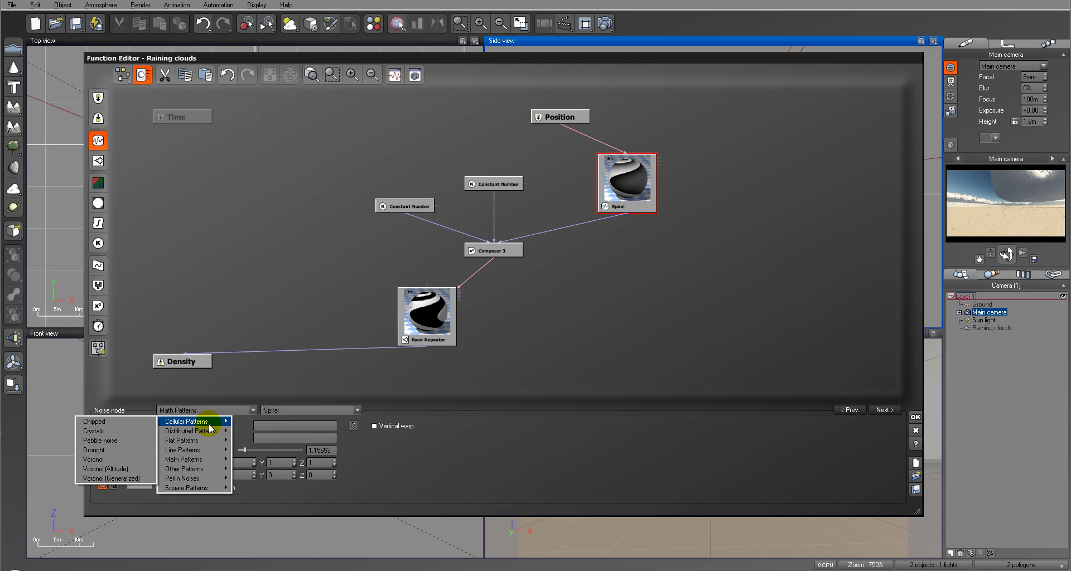
{"action": "left_click", "coordinate": [119, 468]}
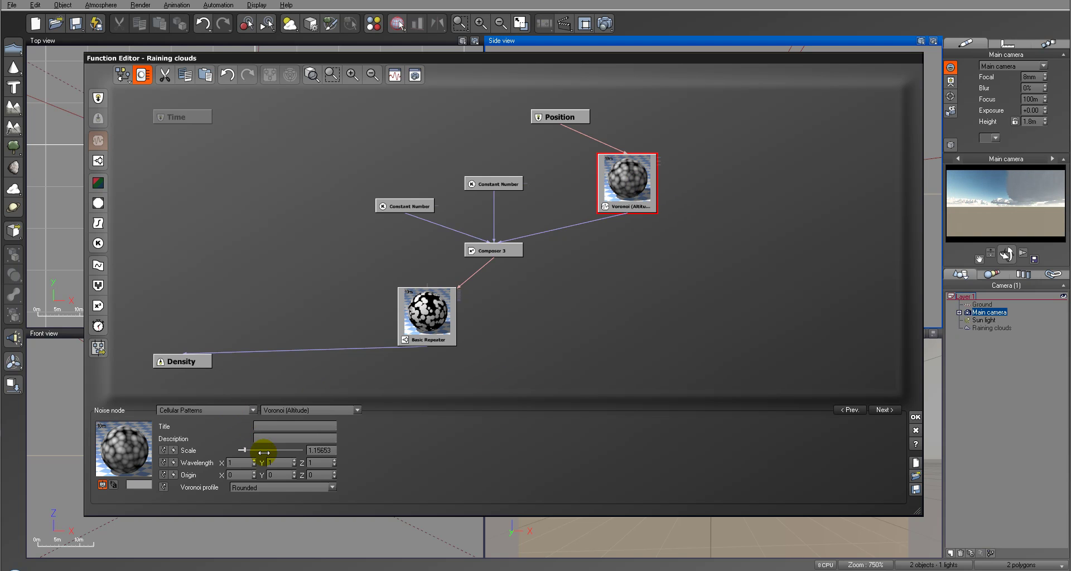
Set the Voronoi (Altitude) noise's scale to 0.538402 and its Voronoi profile to Smooth rounded, then check the Basic Repeater.
{"action": "left_click_drag", "start_coordinate": [262, 453], "coordinate": [262, 453]}
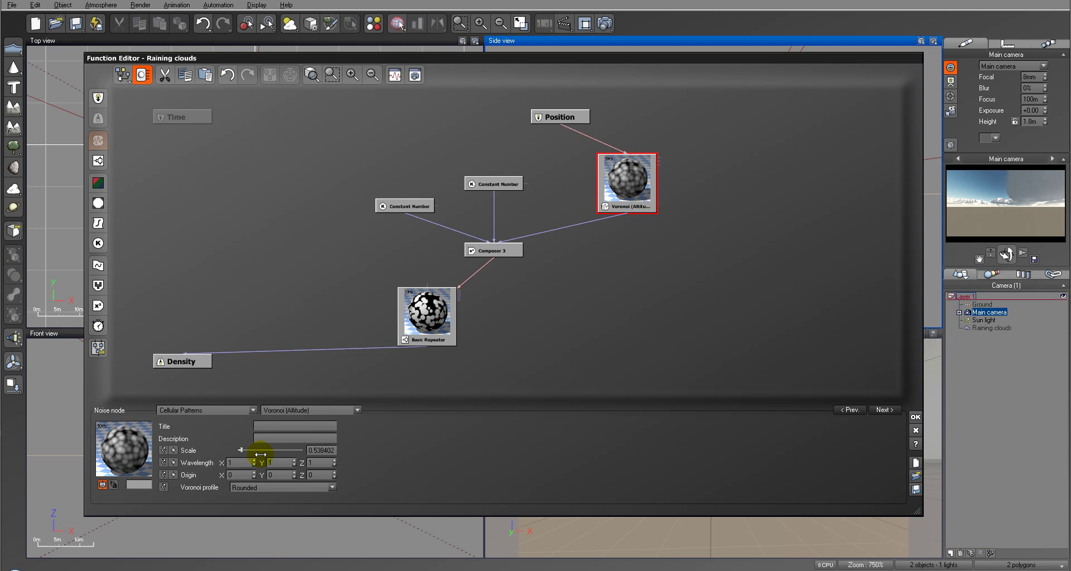
{"action": "left_click", "coordinate": [317, 487]}
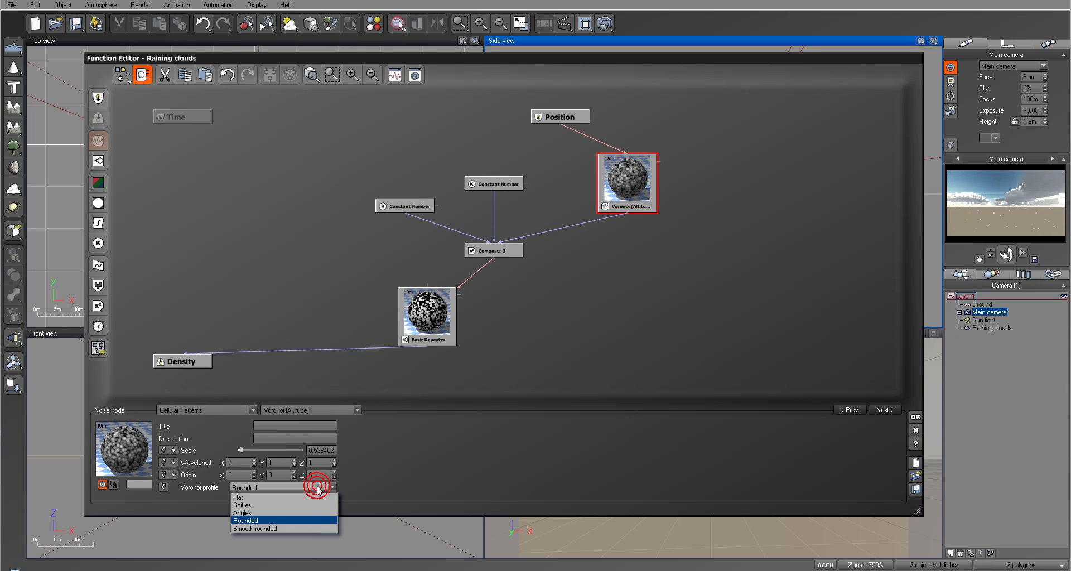
{"action": "left_click", "coordinate": [307, 528]}
{"action": "left_click", "coordinate": [421, 312]}
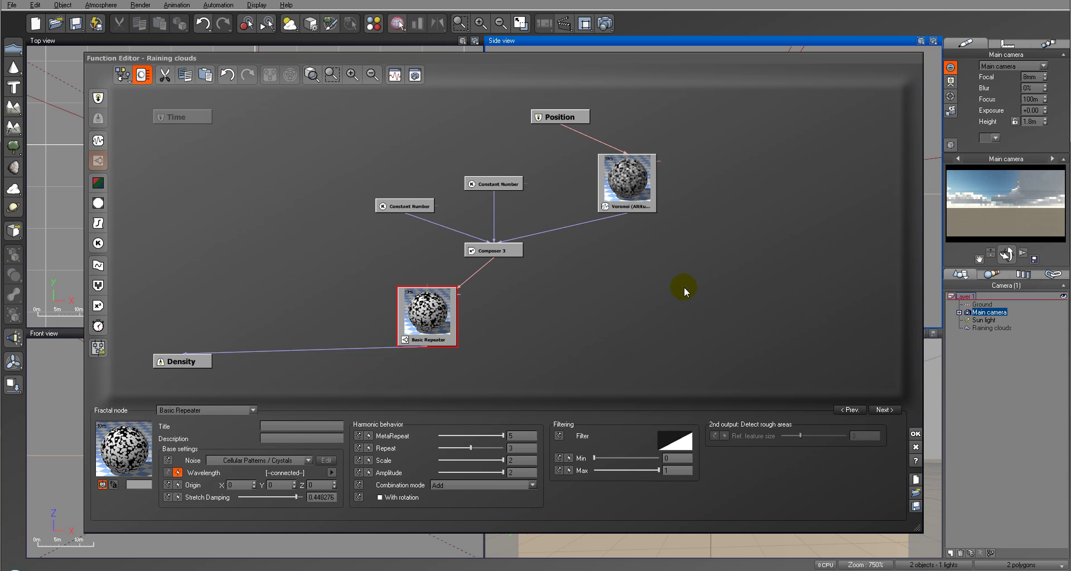
{"action": "left_click", "coordinate": [430, 304]}
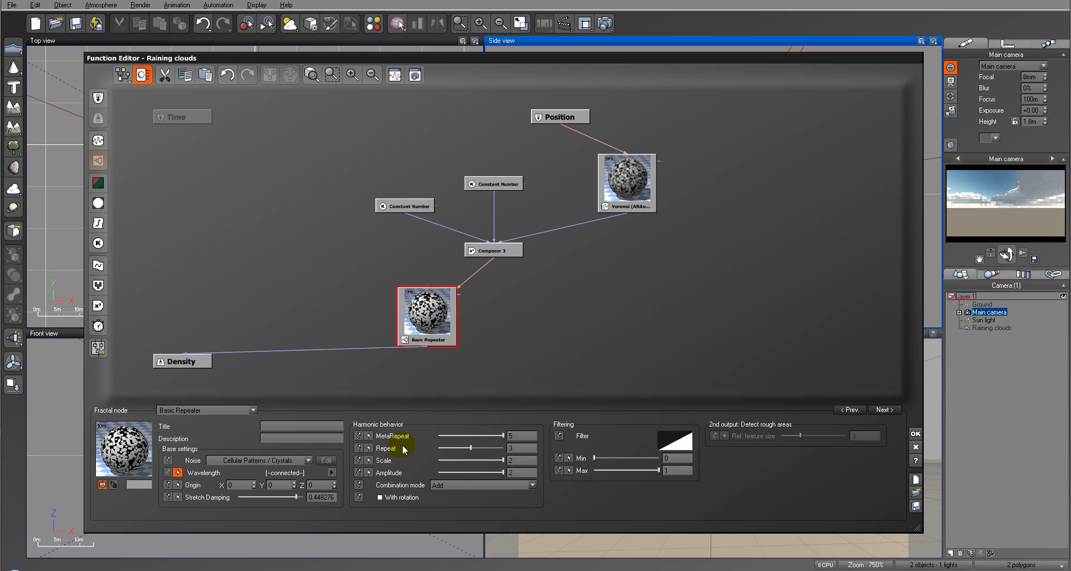
{"action": "left_click", "coordinate": [626, 180]}
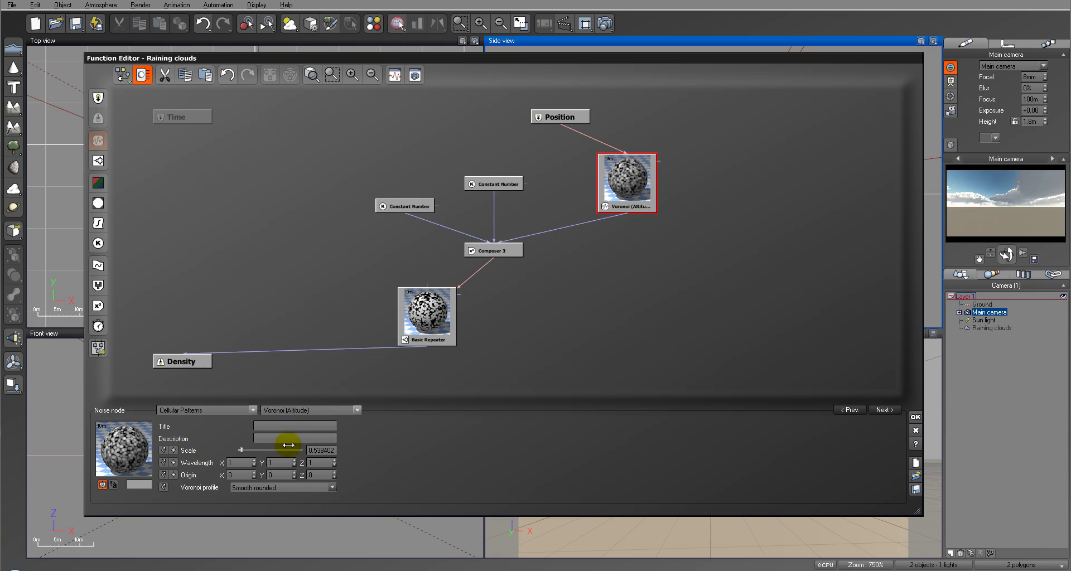
Insert a Blender node between the Voronoi (Altitude) noise and Composer 3, and spread the noise and Blender apart.
{"action": "left_click", "coordinate": [584, 223]}
{"action": "left_click", "coordinate": [103, 284]}
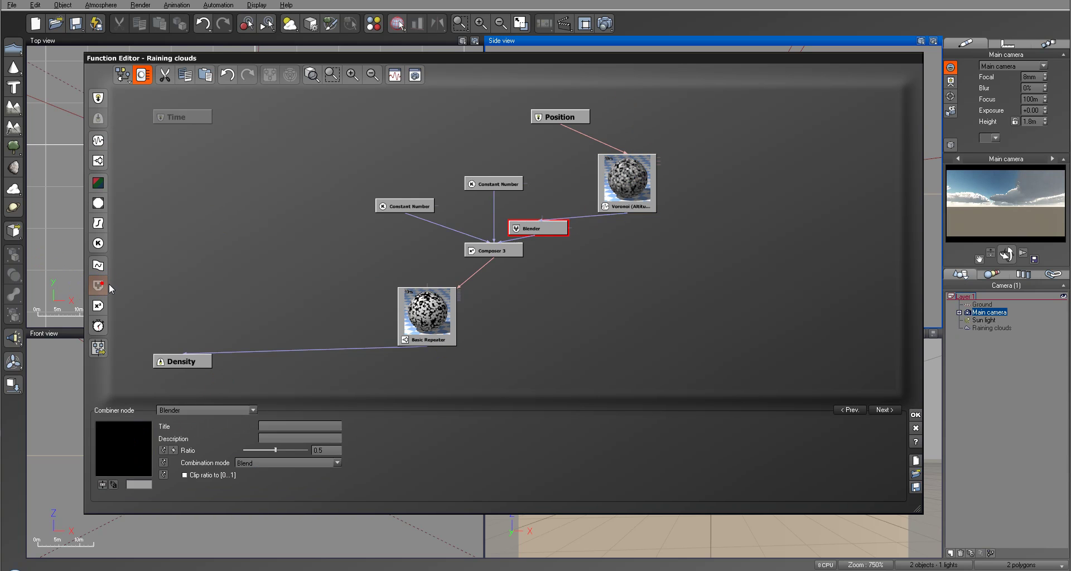
{"action": "left_click_drag", "start_coordinate": [616, 173], "coordinate": [554, 171]}
{"action": "left_click_drag", "start_coordinate": [538, 228], "coordinate": [626, 223]}
Add a second noise node beside the Voronoi noise and link it to the Blender's free input.
{"action": "left_click", "coordinate": [662, 147]}
{"action": "left_click", "coordinate": [98, 141]}
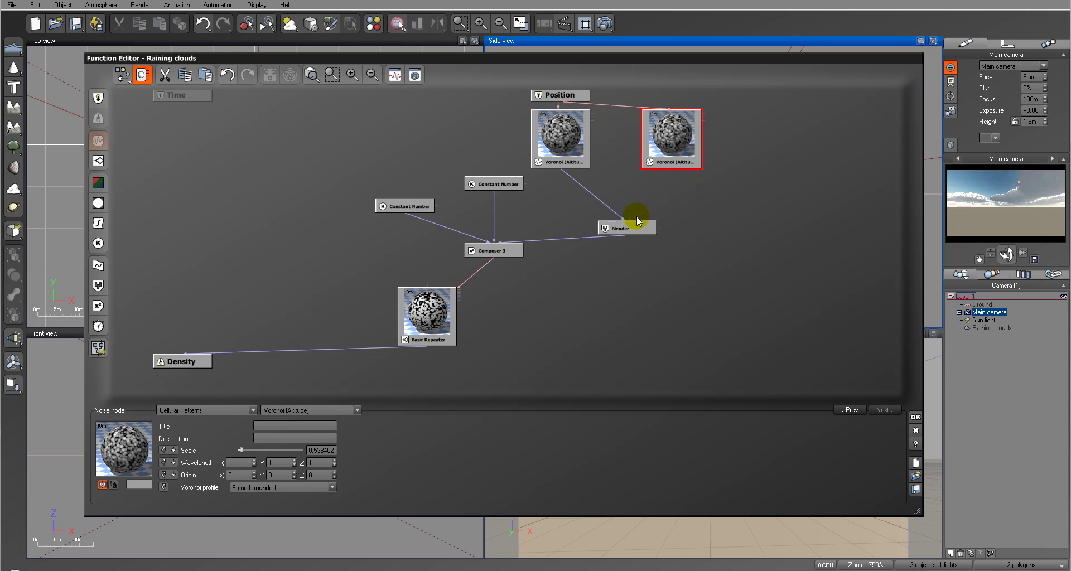
{"action": "left_click_drag", "start_coordinate": [636, 222], "coordinate": [678, 156]}
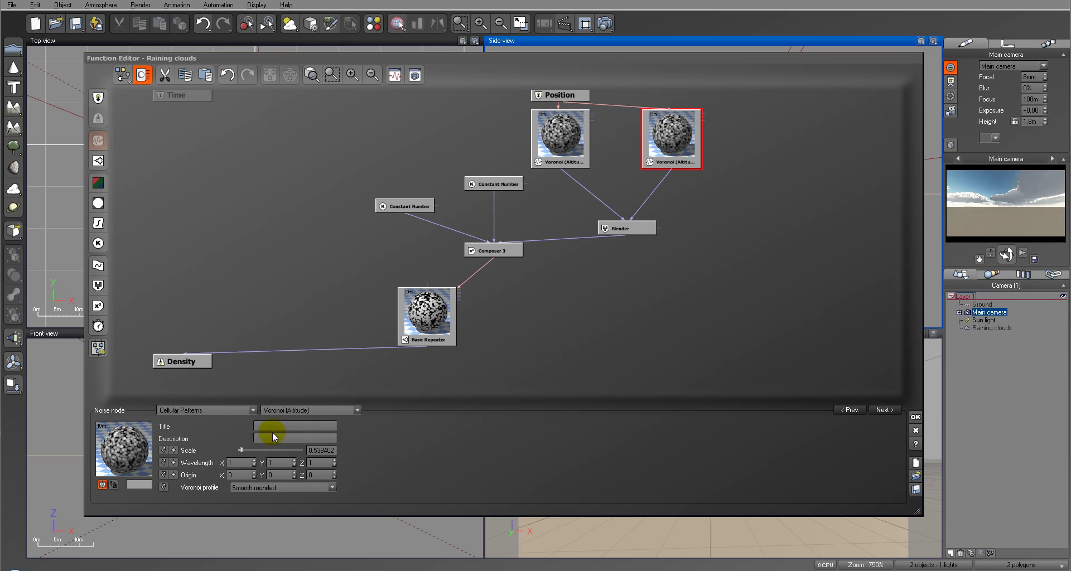
Change the second noise node to Distributed Patterns / Round Samples and set its size to 0.818966.
{"action": "left_click", "coordinate": [252, 410]}
{"action": "mouse_move", "coordinate": [220, 435]}
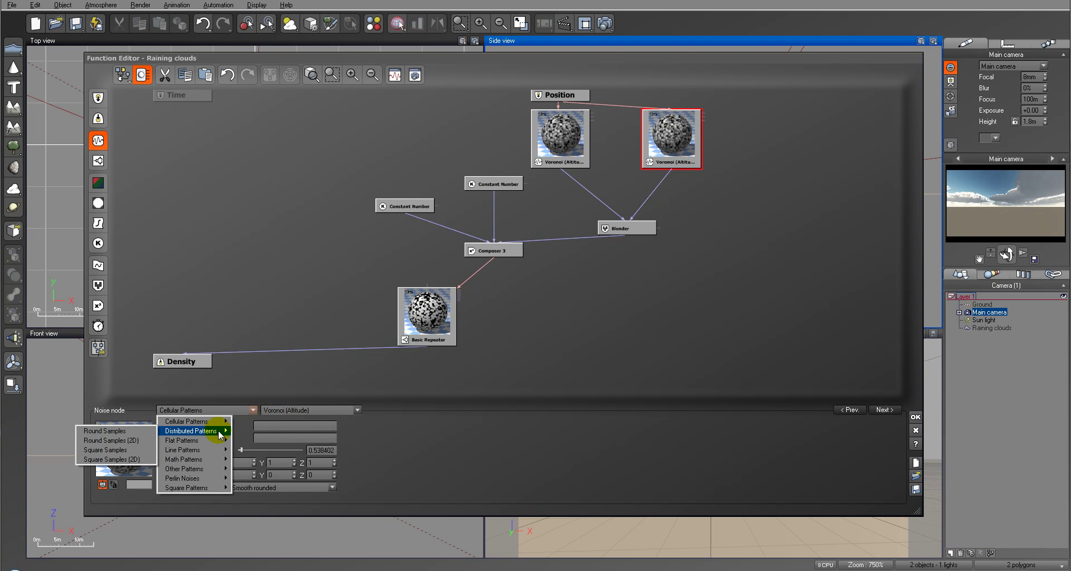
{"action": "left_click", "coordinate": [129, 433]}
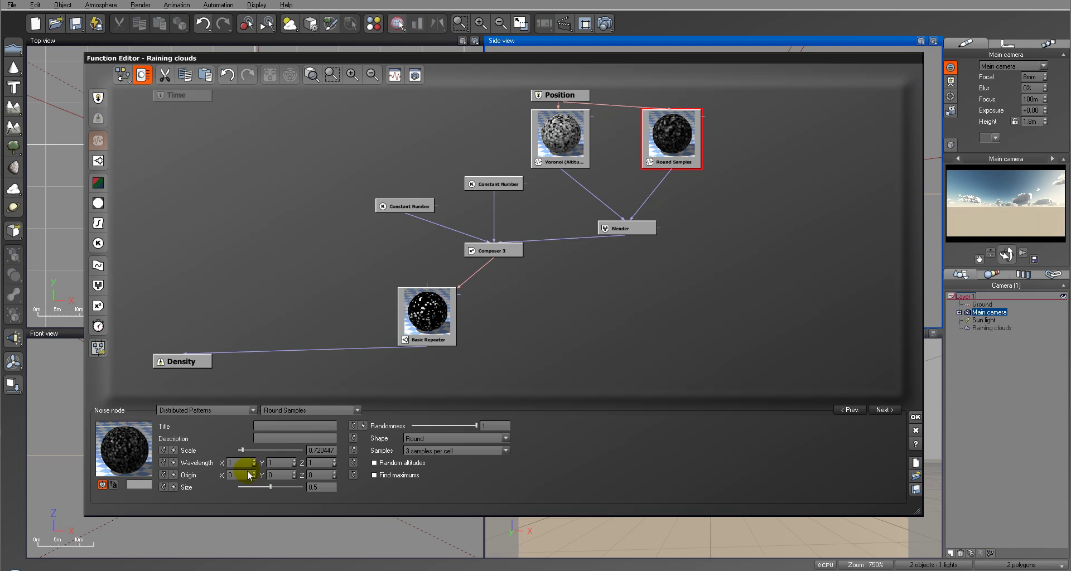
{"action": "left_click_drag", "start_coordinate": [287, 486], "coordinate": [298, 487]}
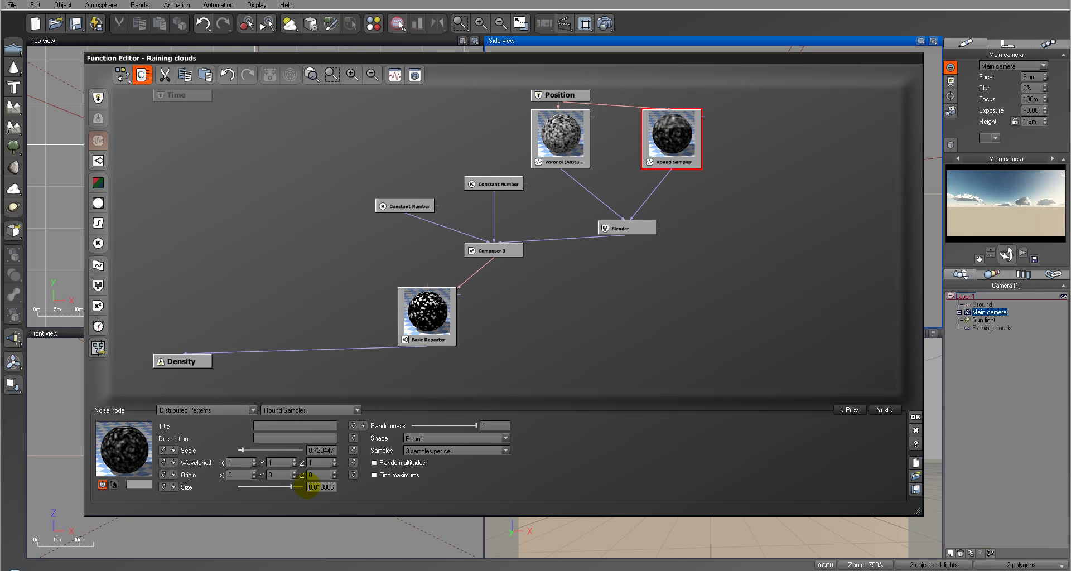
{"action": "left_click", "coordinate": [308, 487]}
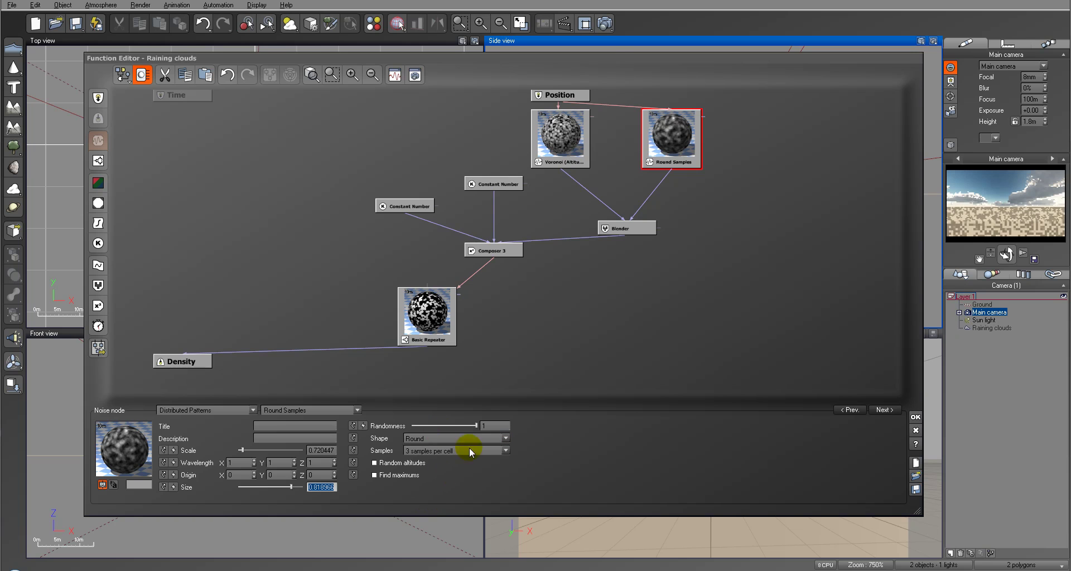
Review the two noise nodes, the Main camera preview, and the settings of the Blender and Composer 3.
{"action": "left_click", "coordinate": [671, 147]}
{"action": "left_click", "coordinate": [545, 146]}
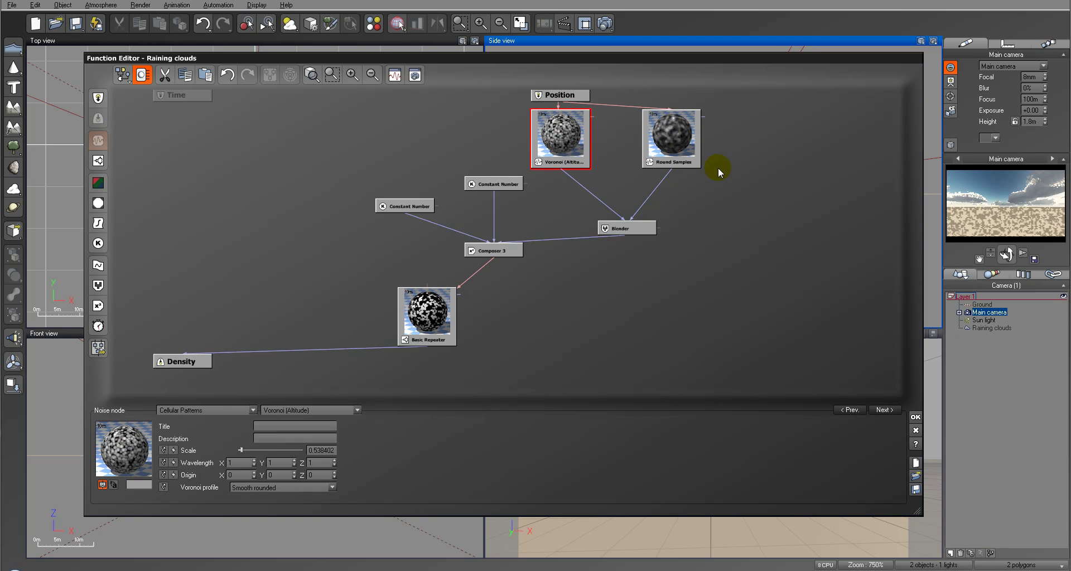
{"action": "left_click", "coordinate": [1002, 188]}
{"action": "left_click", "coordinate": [1045, 192]}
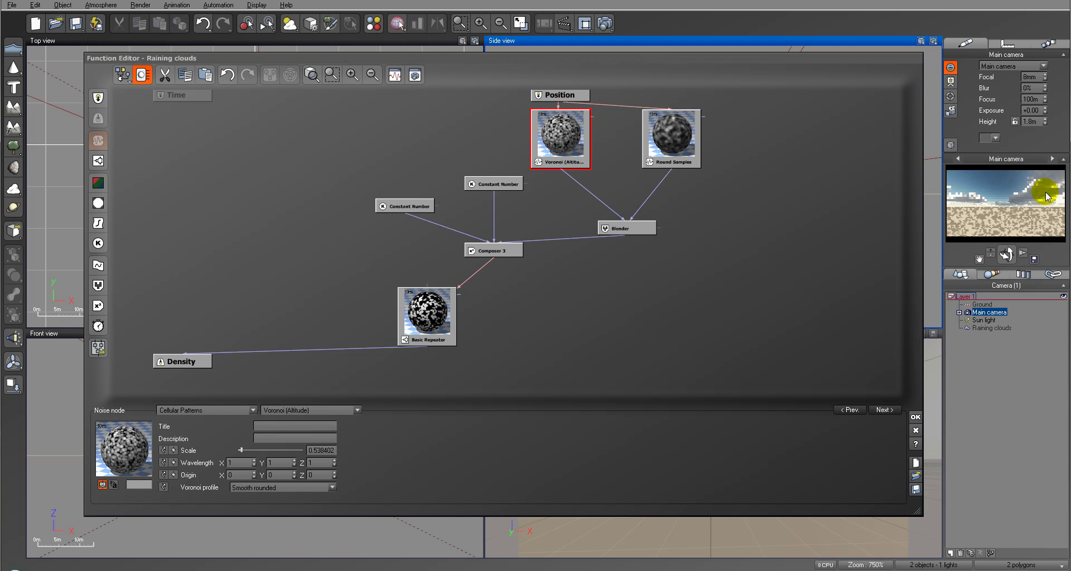
{"action": "left_click", "coordinate": [632, 230]}
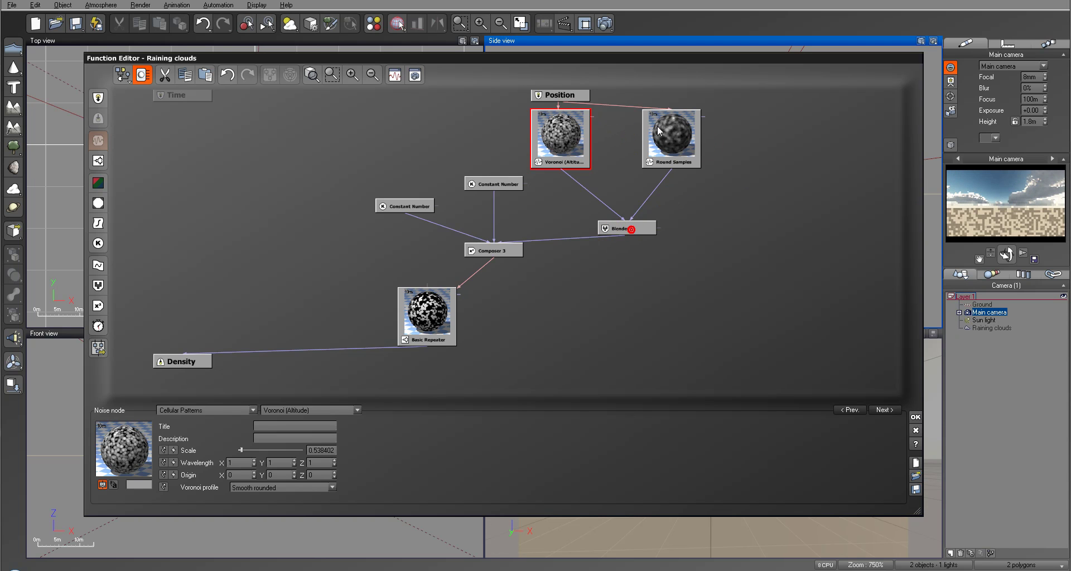
{"action": "left_click", "coordinate": [628, 232]}
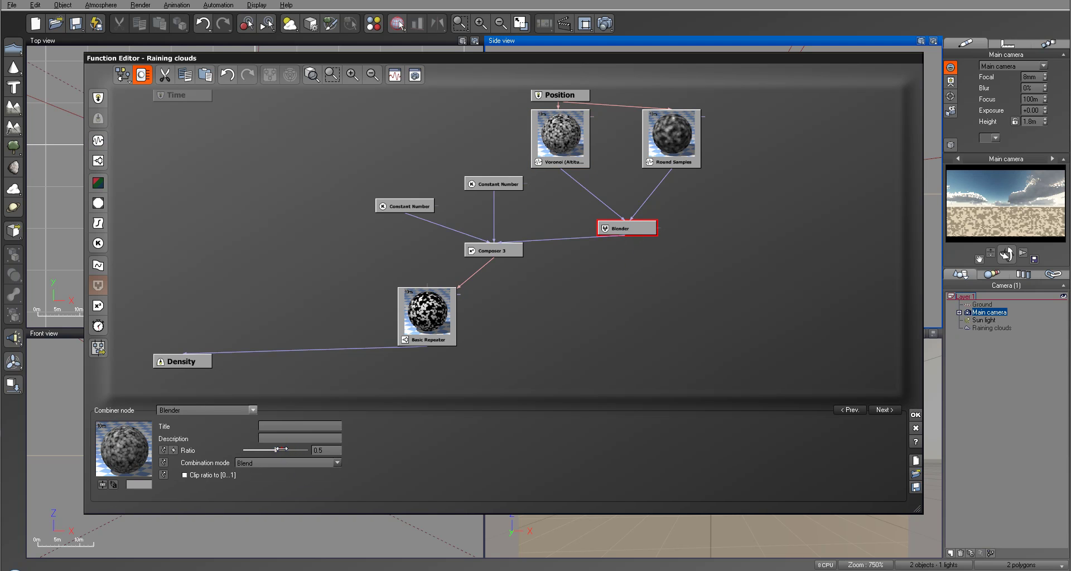
{"action": "left_click", "coordinate": [498, 250]}
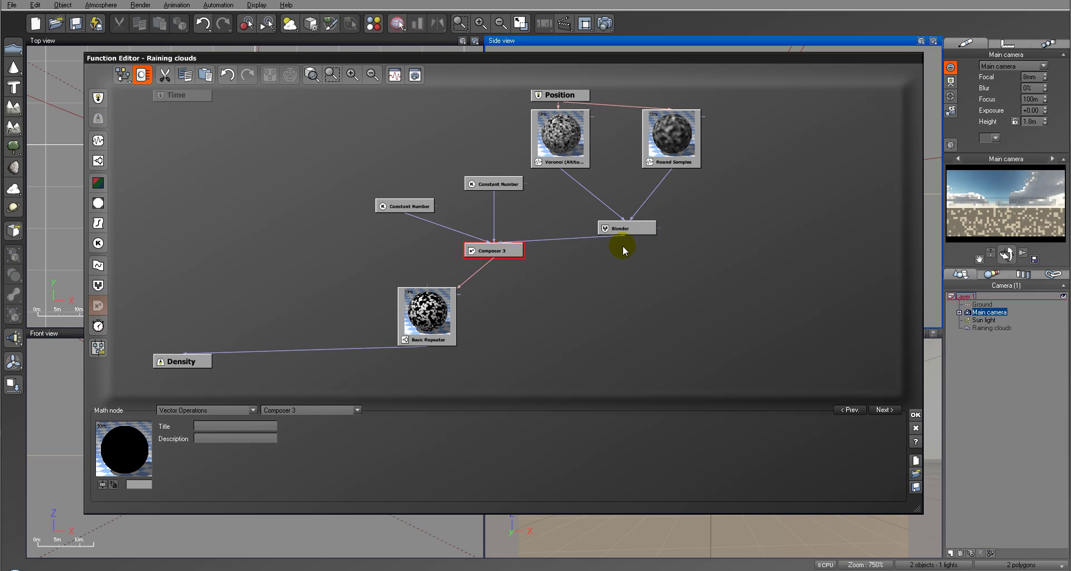
Set the Basic Repeater's MetaRepeat to 4, Repeat to 2, Scale to 1.40517 and Amplitude to 0.943966.
{"action": "left_click", "coordinate": [440, 309]}
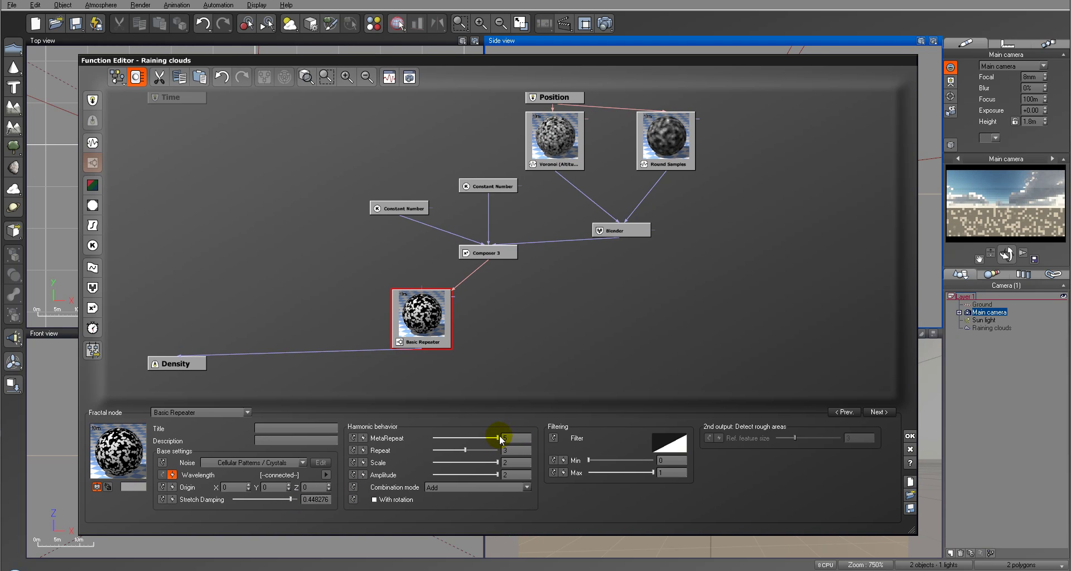
{"action": "left_click_drag", "start_coordinate": [498, 438], "coordinate": [481, 440]}
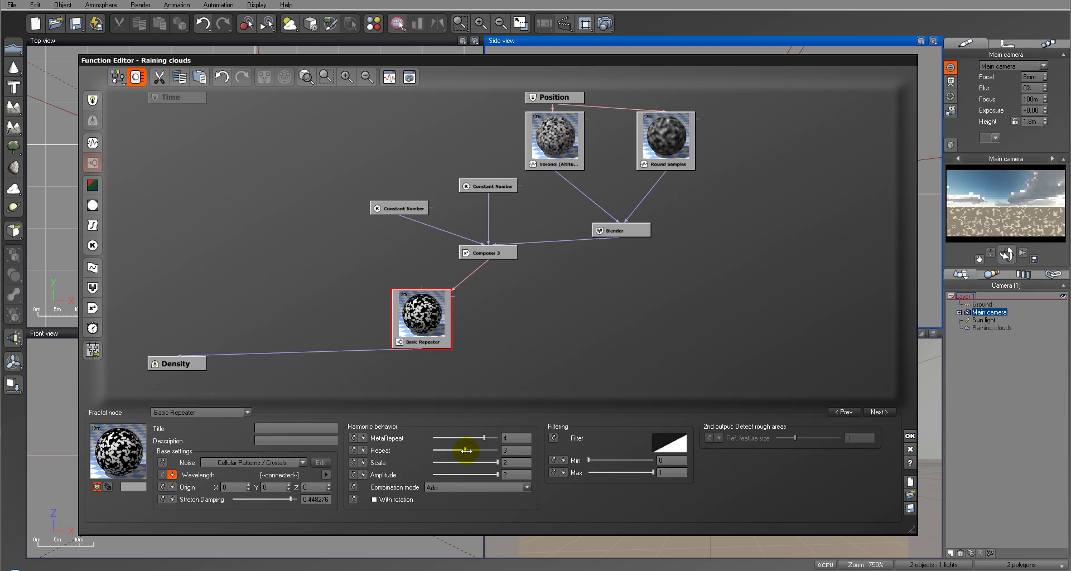
{"action": "mouse_move", "coordinate": [456, 450]}
{"action": "left_mouse_down"}
{"action": "mouse_move", "coordinate": [497, 462]}
{"action": "mouse_move", "coordinate": [472, 462]}
{"action": "left_mouse_up"}
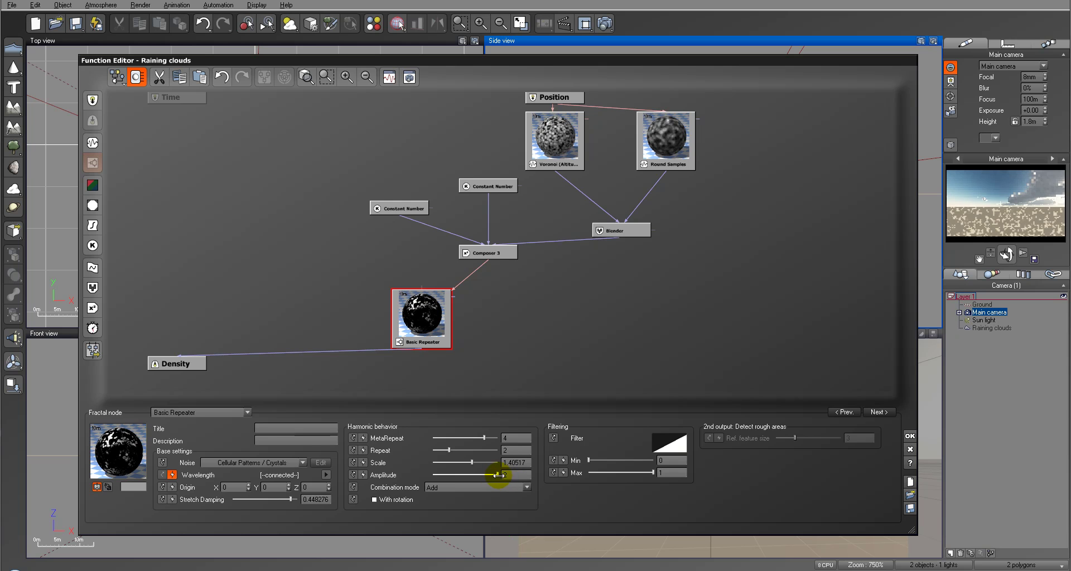
{"action": "left_click_drag", "start_coordinate": [498, 475], "coordinate": [468, 476]}
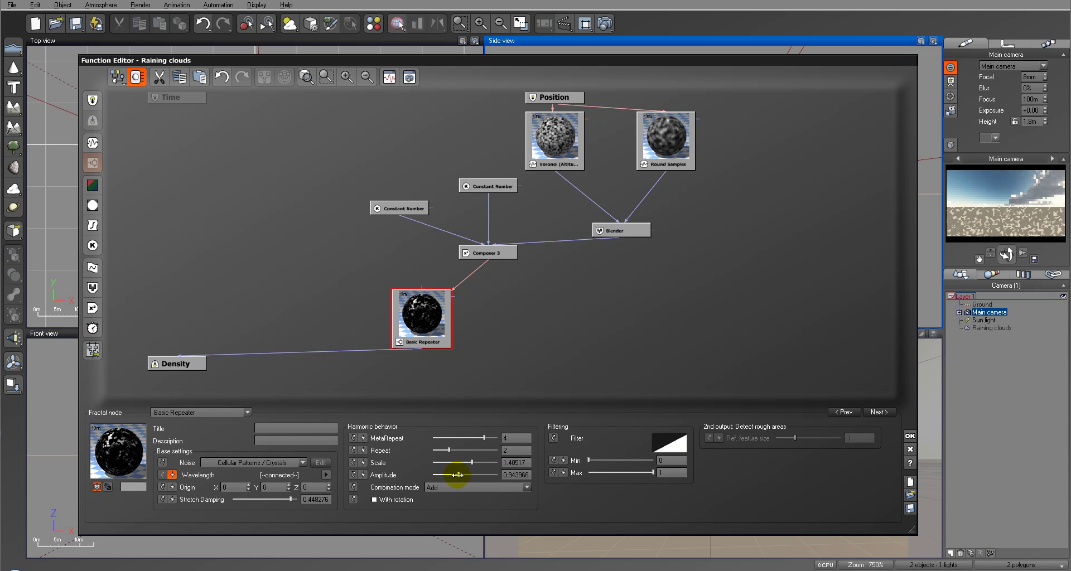
{"action": "left_click", "coordinate": [972, 203]}
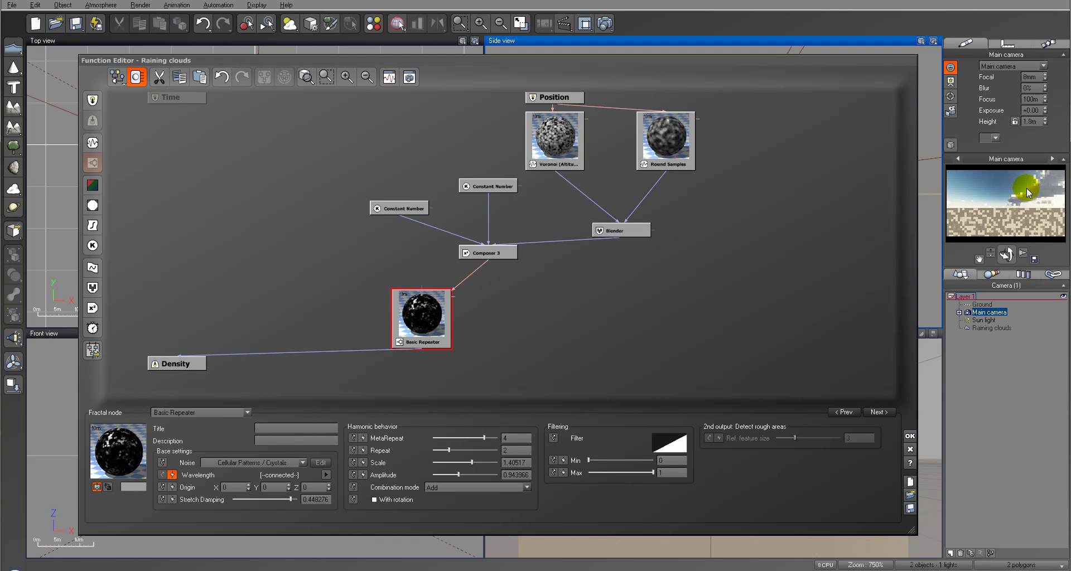
Add a second Blender node and wire it between Composer 3 and the Basic Repeater.
{"action": "left_click", "coordinate": [493, 251]}
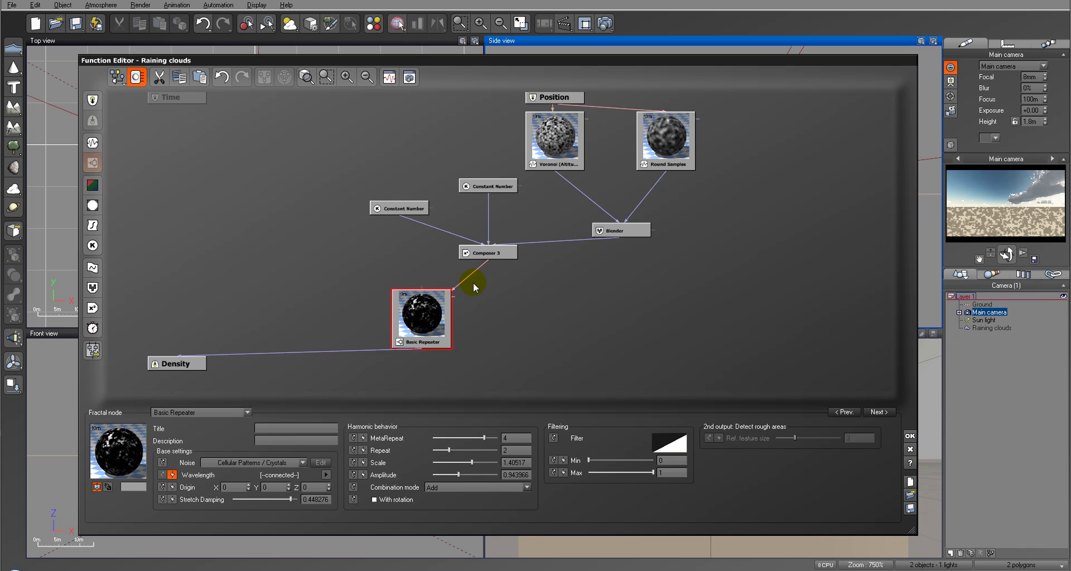
{"action": "left_click", "coordinate": [476, 272]}
{"action": "left_click", "coordinate": [93, 286]}
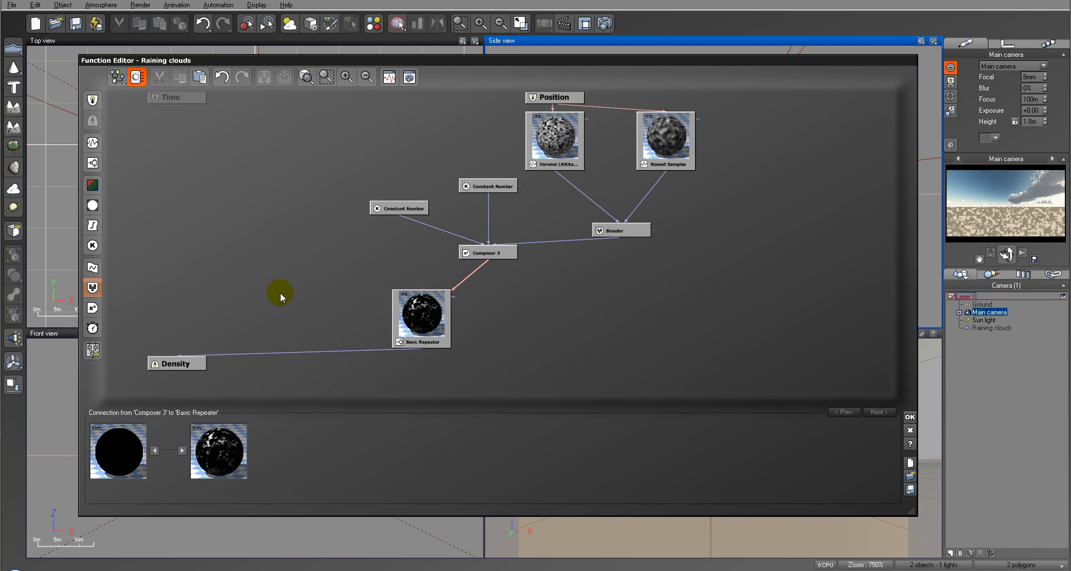
{"action": "left_click", "coordinate": [501, 283]}
{"action": "left_click", "coordinate": [93, 287]}
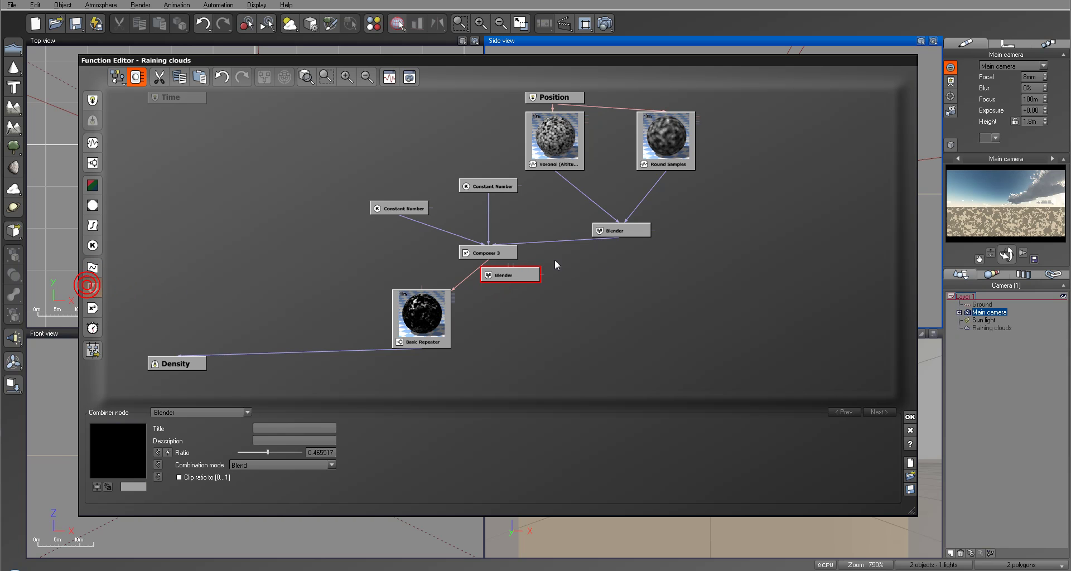
{"action": "left_click_drag", "start_coordinate": [502, 273], "coordinate": [535, 280]}
{"action": "left_click_drag", "start_coordinate": [530, 263], "coordinate": [482, 255]}
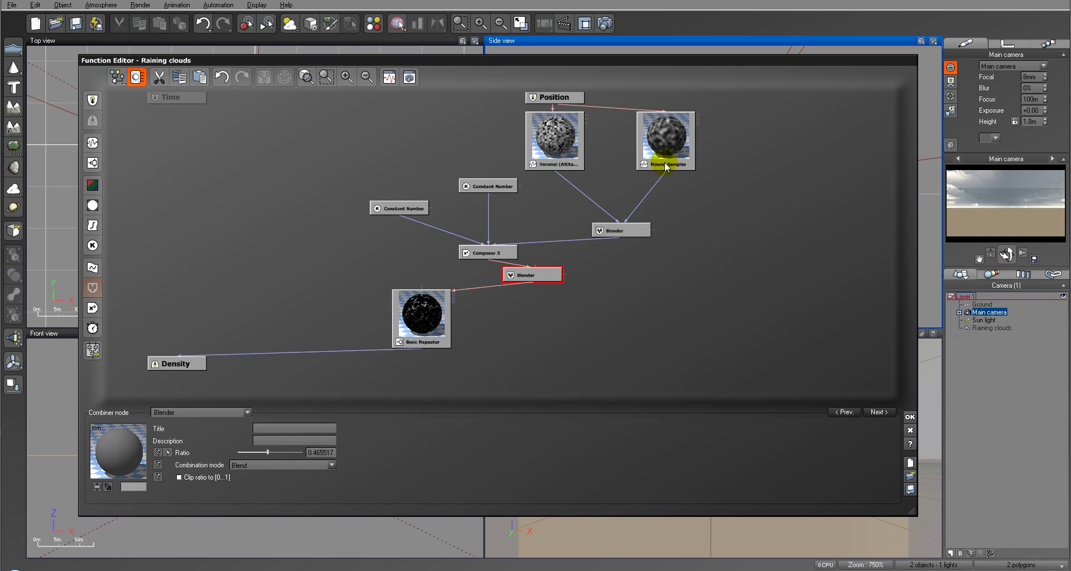
Add a Constant Number node beside the second Blender and try to link it to the Blender's free input.
{"action": "right_click_drag", "start_coordinate": [773, 246], "coordinate": [776, 278]}
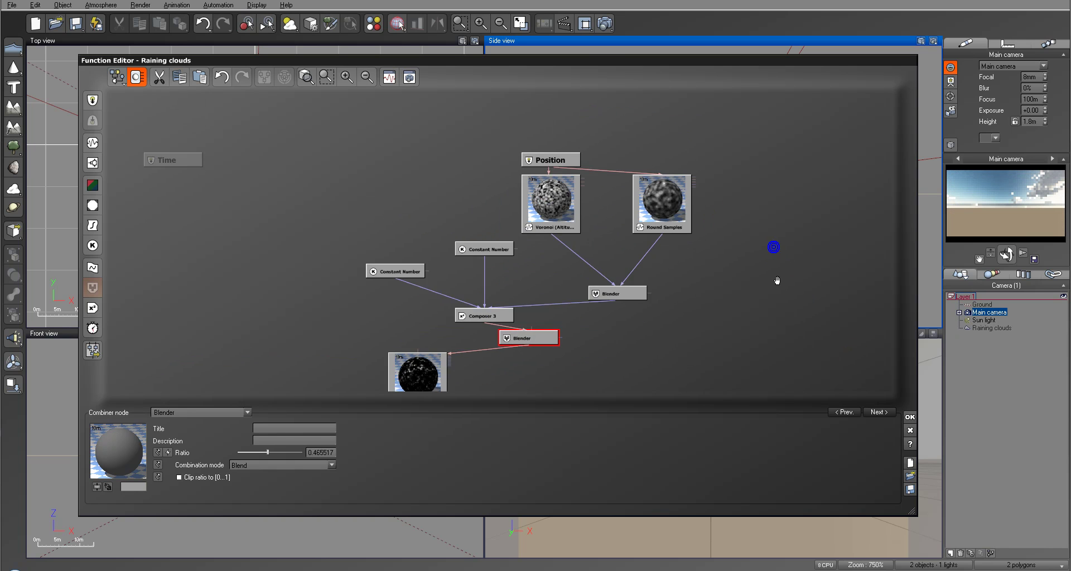
{"action": "left_click", "coordinate": [179, 125]}
{"action": "right_click_drag", "start_coordinate": [636, 318], "coordinate": [630, 274]}
{"action": "left_click", "coordinate": [497, 178]}
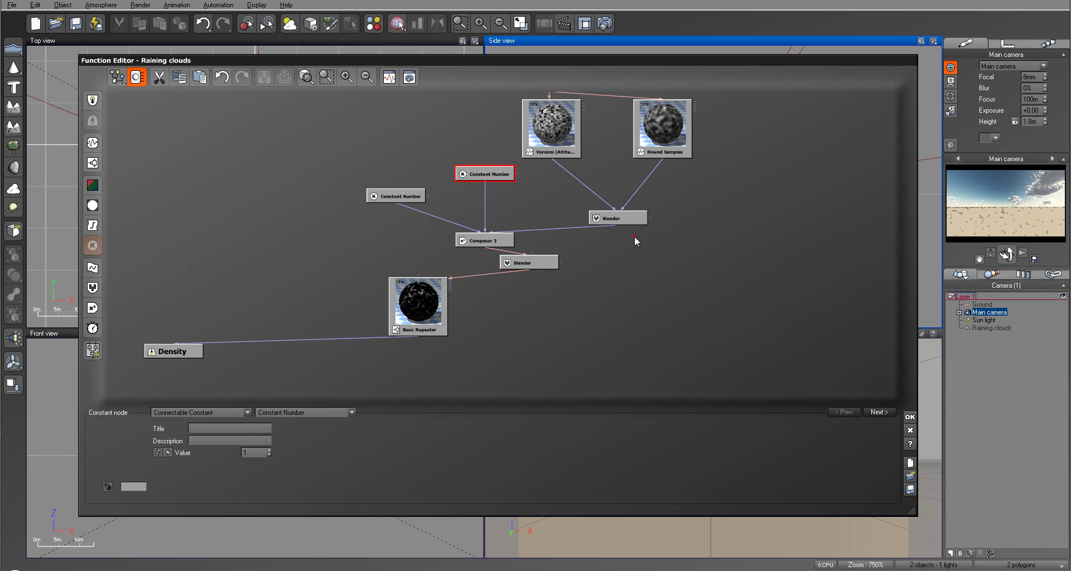
{"action": "left_click", "coordinate": [634, 236]}
{"action": "left_click", "coordinate": [490, 174]}
{"action": "left_click", "coordinate": [691, 264]}
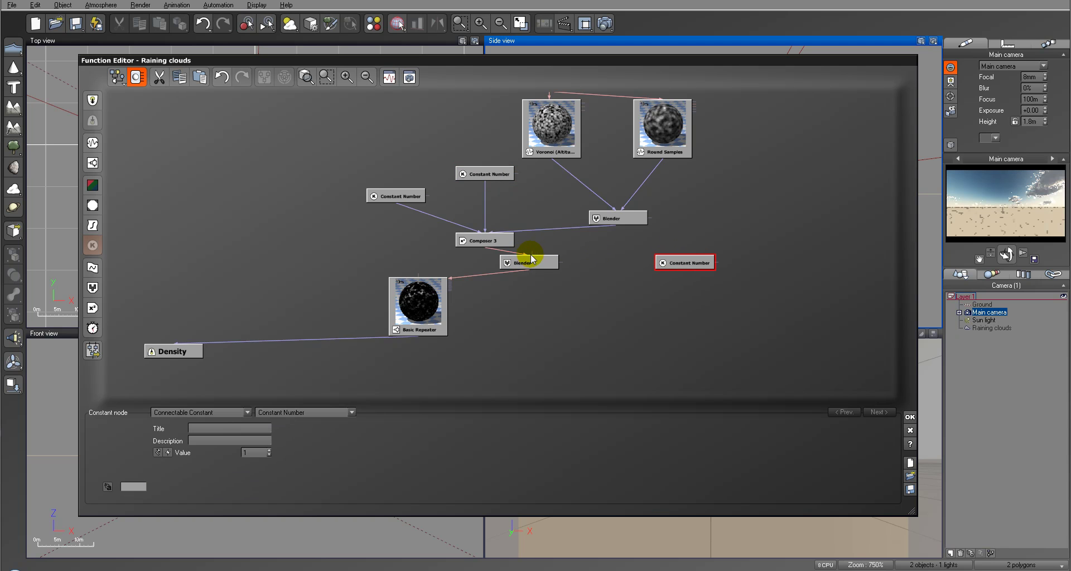
{"action": "left_click_drag", "start_coordinate": [533, 253], "coordinate": [686, 273]}
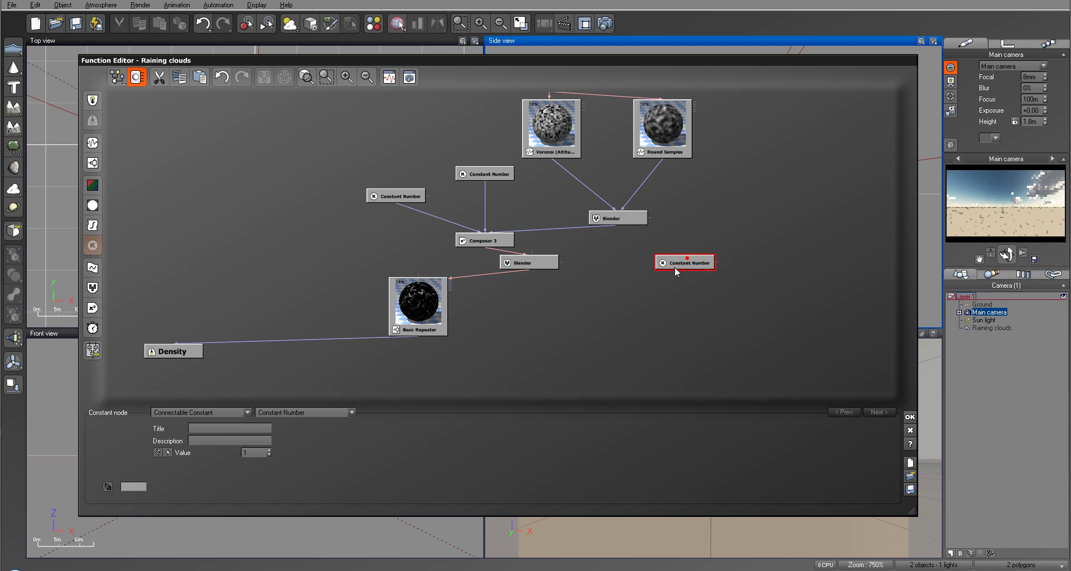
Change the new constant to a Constant Vector and link it to the second Blender's free input.
{"action": "left_click", "coordinate": [276, 412]}
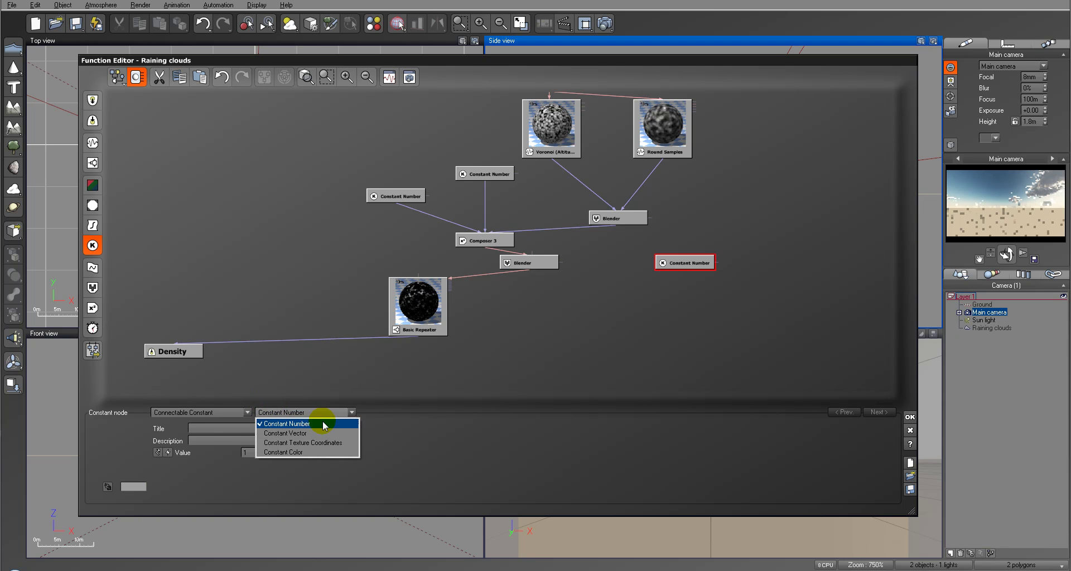
{"action": "left_click", "coordinate": [286, 433]}
{"action": "left_click", "coordinate": [530, 258]}
{"action": "left_click_drag", "start_coordinate": [532, 251], "coordinate": [685, 268]}
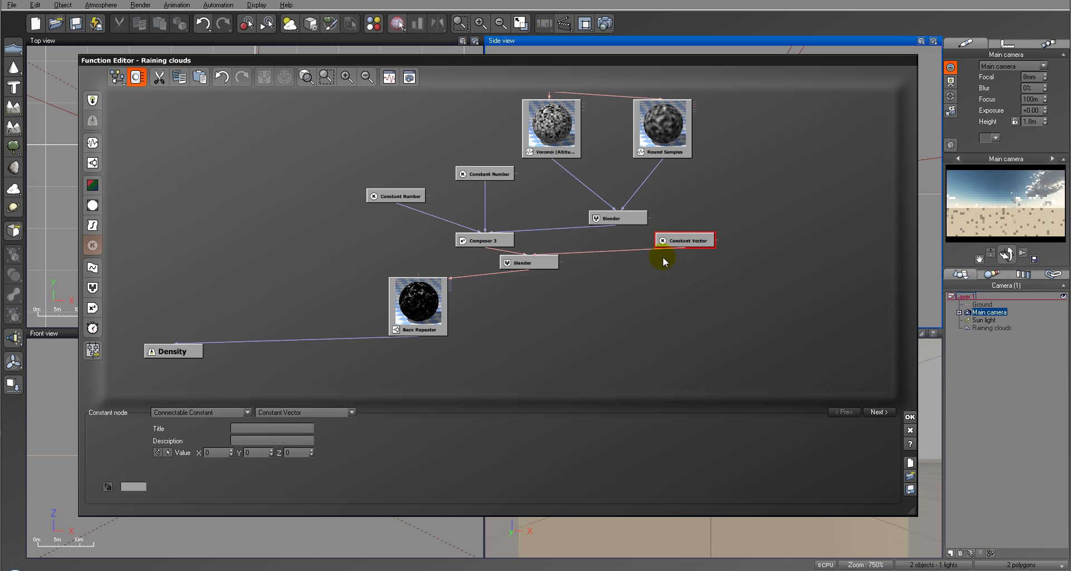
Set the second Blender's ratio to 0.525862 and its combination mode to Multiply.
{"action": "left_click", "coordinate": [528, 263]}
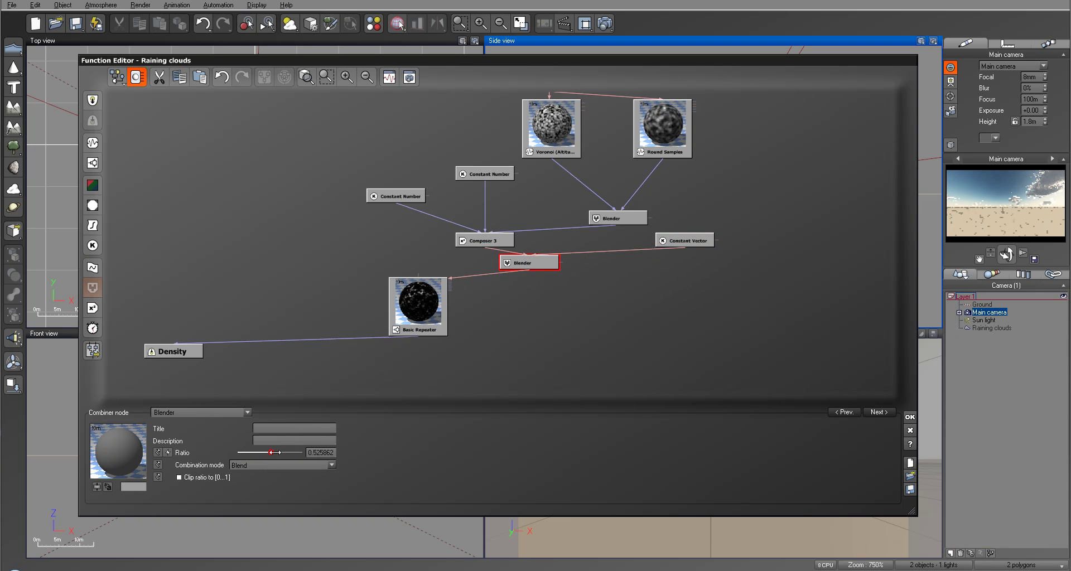
{"action": "left_click", "coordinate": [301, 469]}
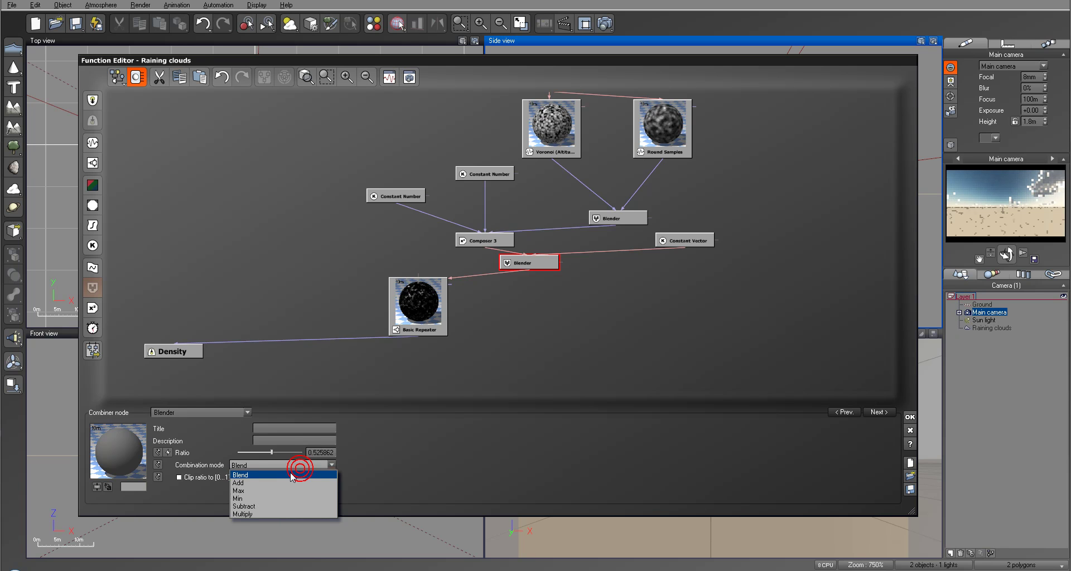
{"action": "left_click", "coordinate": [280, 515]}
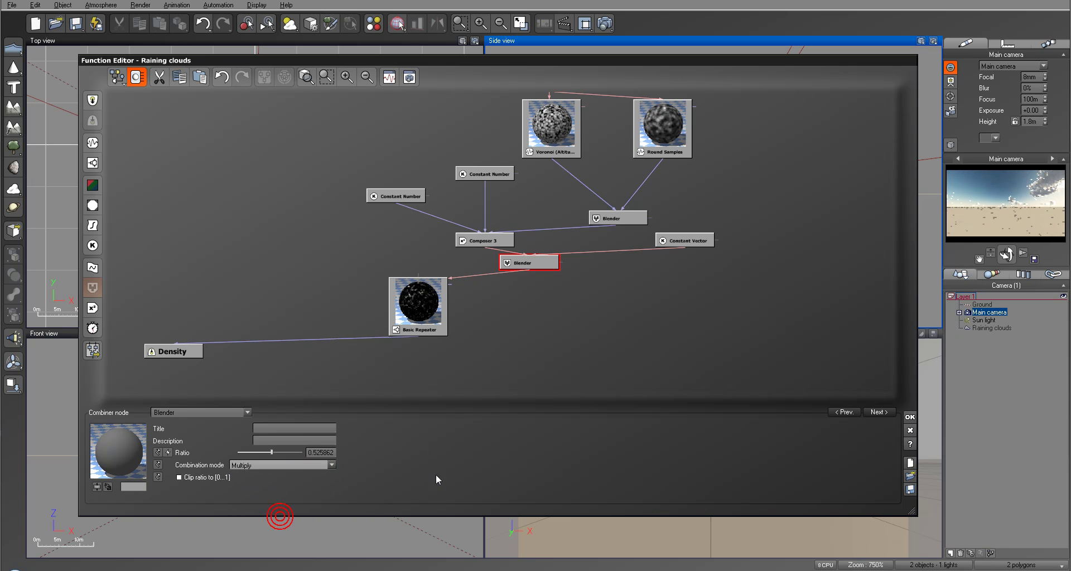
Set the ratio of the Blender feeding the Basic Repeater to 0.465517.
{"action": "left_click", "coordinate": [417, 306]}
{"action": "left_click", "coordinate": [522, 263]}
{"action": "mouse_move", "coordinate": [272, 453]}
{"action": "left_mouse_down"}
{"action": "mouse_move", "coordinate": [258, 454]}
{"action": "mouse_move", "coordinate": [279, 451]}
{"action": "left_mouse_up"}
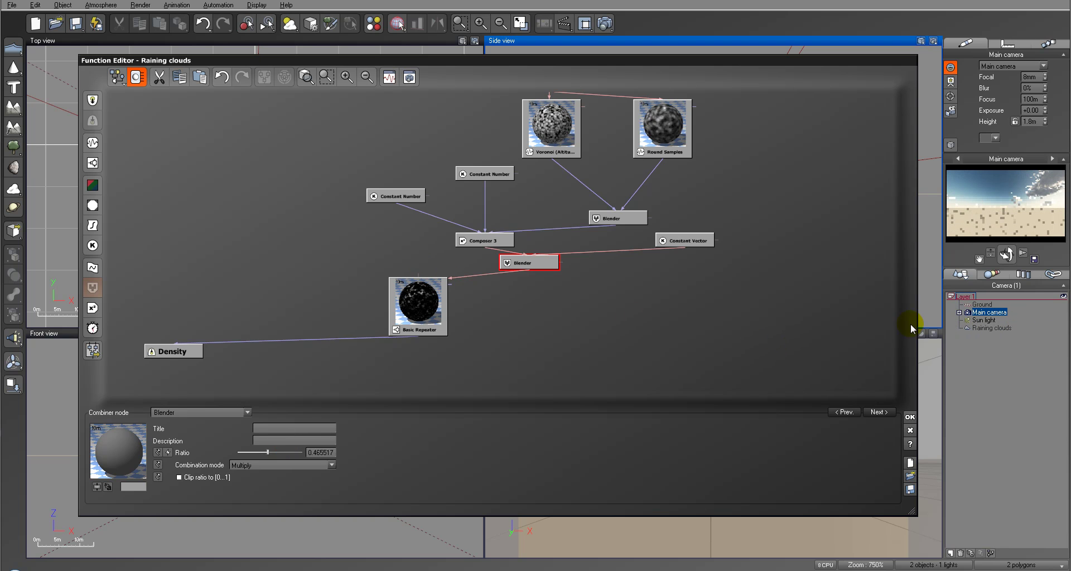
Rearrange the graph by spacing out the two Constant Number nodes and moving Composer 3 up beneath them.
{"action": "left_click", "coordinate": [658, 312]}
{"action": "right_click_drag", "start_coordinate": [748, 232], "coordinate": [742, 252]}
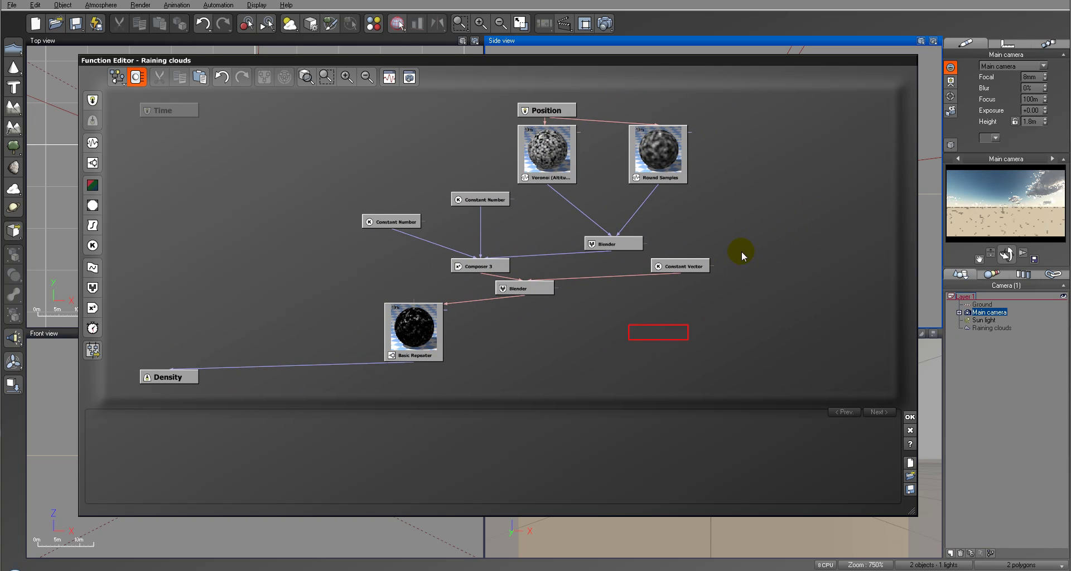
{"action": "left_click", "coordinate": [683, 152]}
{"action": "left_click", "coordinate": [550, 164]}
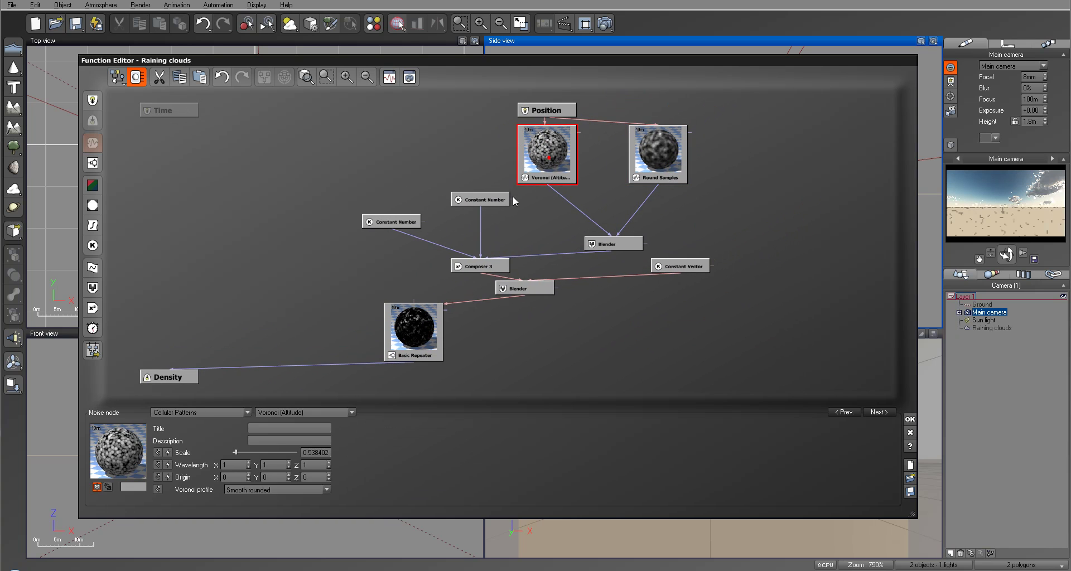
{"action": "left_click", "coordinate": [484, 199]}
{"action": "left_click_drag", "start_coordinate": [396, 222], "coordinate": [375, 200]}
{"action": "left_click_drag", "start_coordinate": [495, 202], "coordinate": [473, 201]}
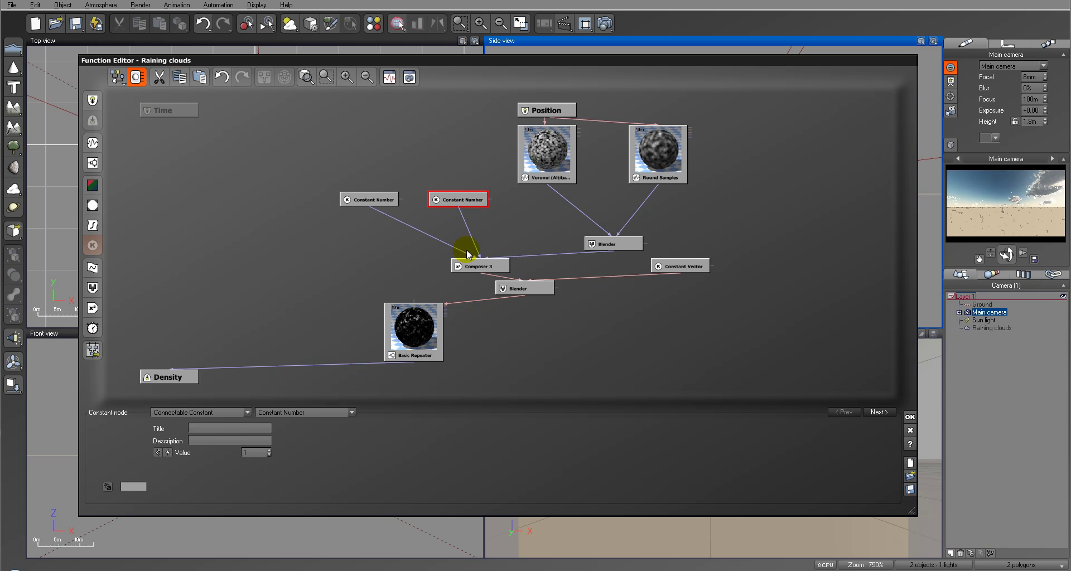
{"action": "left_click_drag", "start_coordinate": [490, 267], "coordinate": [513, 245]}
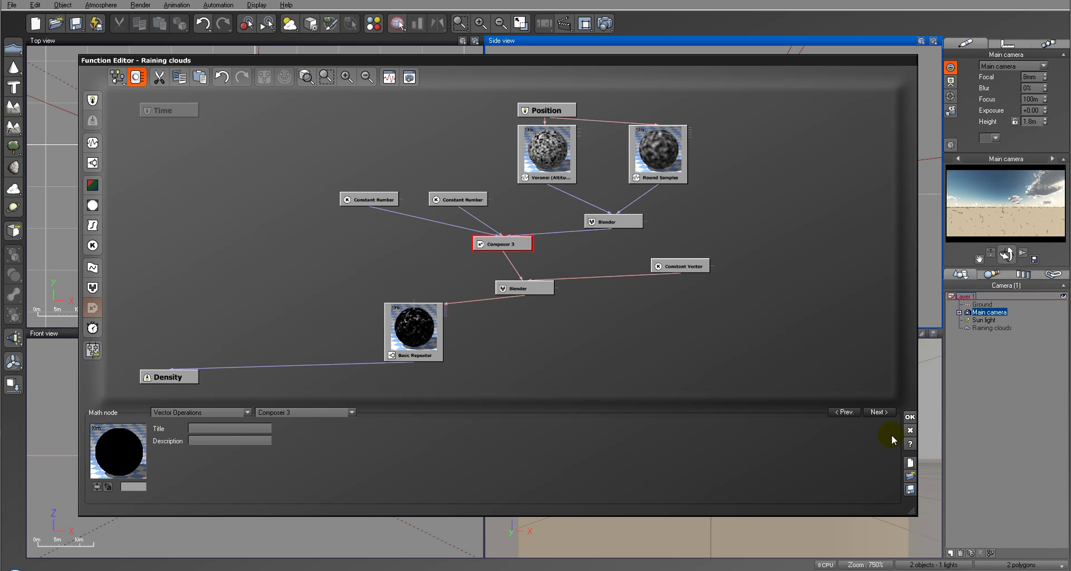
Accept the density function, check the camera preview, and reopen the function for editing.
{"action": "left_click", "coordinate": [910, 419]}
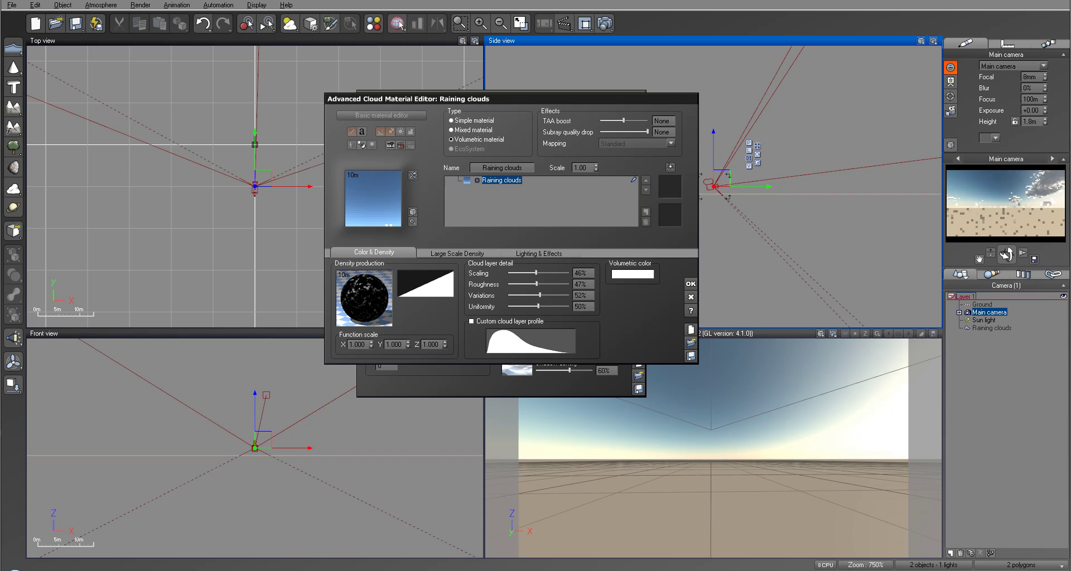
{"action": "left_click", "coordinate": [1000, 201]}
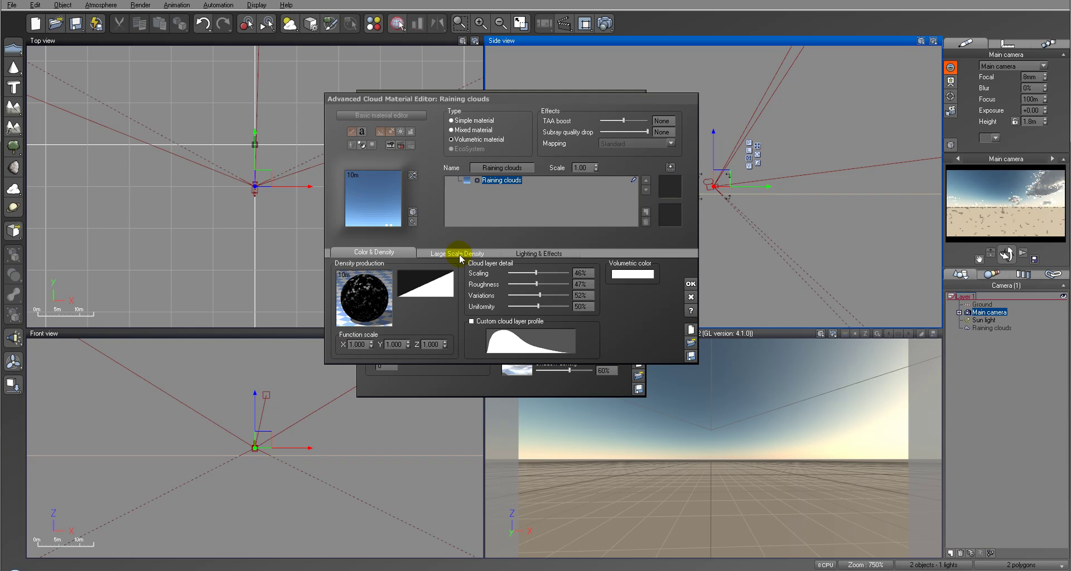
{"action": "right_click", "coordinate": [360, 310]}
{"action": "left_click", "coordinate": [380, 317]}
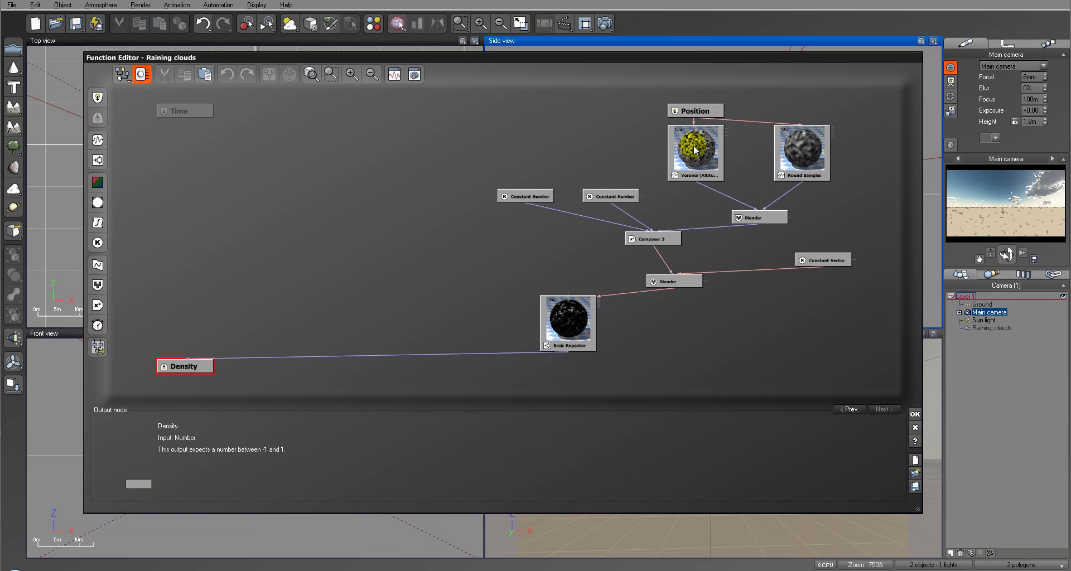
Set the Voronoi (Altitude) noise's wavelength to X 0.5, Y 0.5 and Z 50.
{"action": "left_click", "coordinate": [696, 150]}
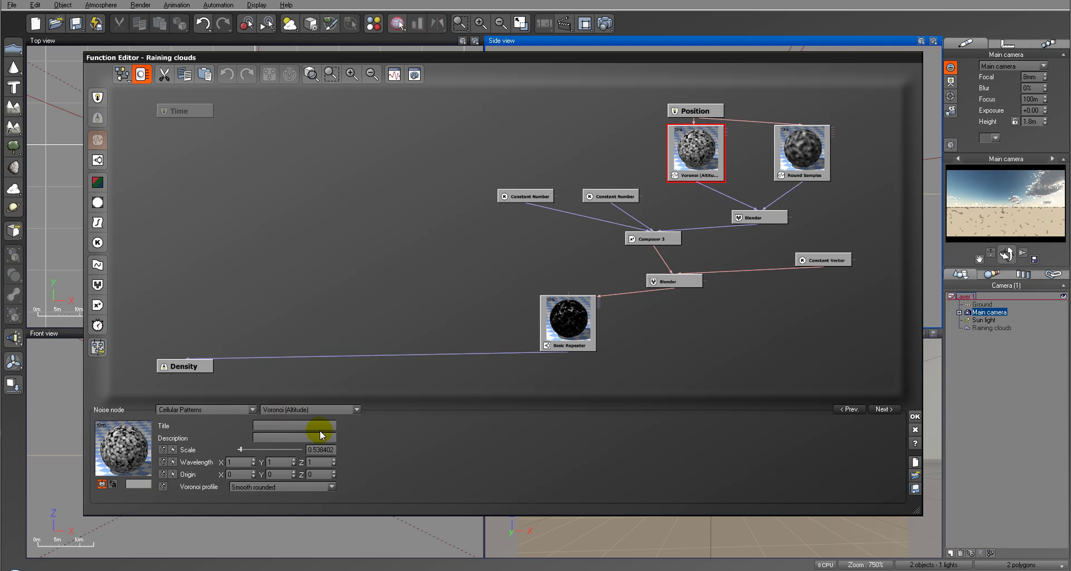
{"action": "left_click", "coordinate": [238, 463]}
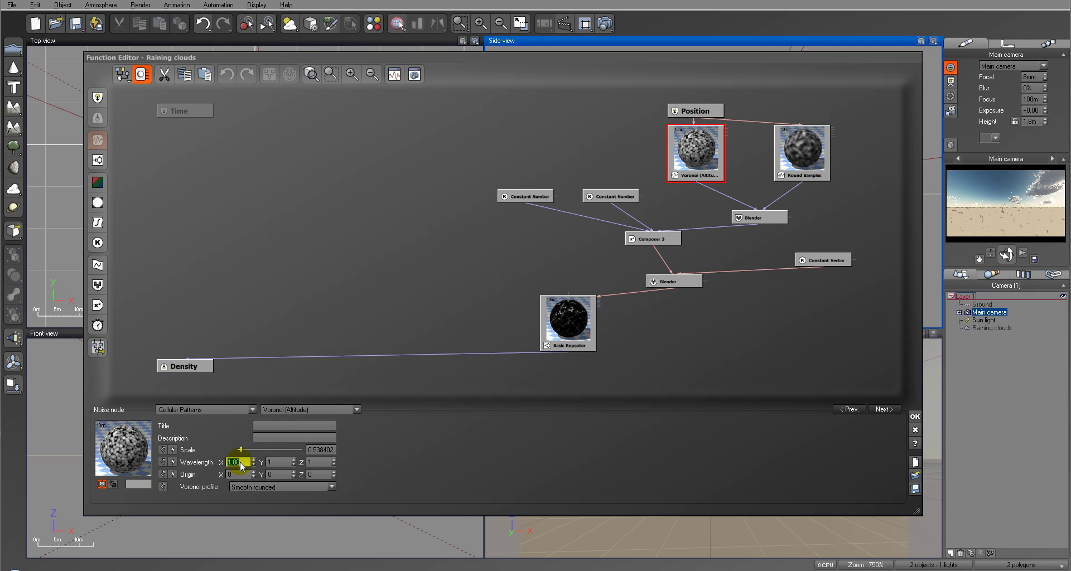
{"action": "type", "text": "0.5"}
{"action": "left_click", "coordinate": [282, 462]}
{"action": "type", "text": "0.5"}
{"action": "left_click", "coordinate": [313, 462]}
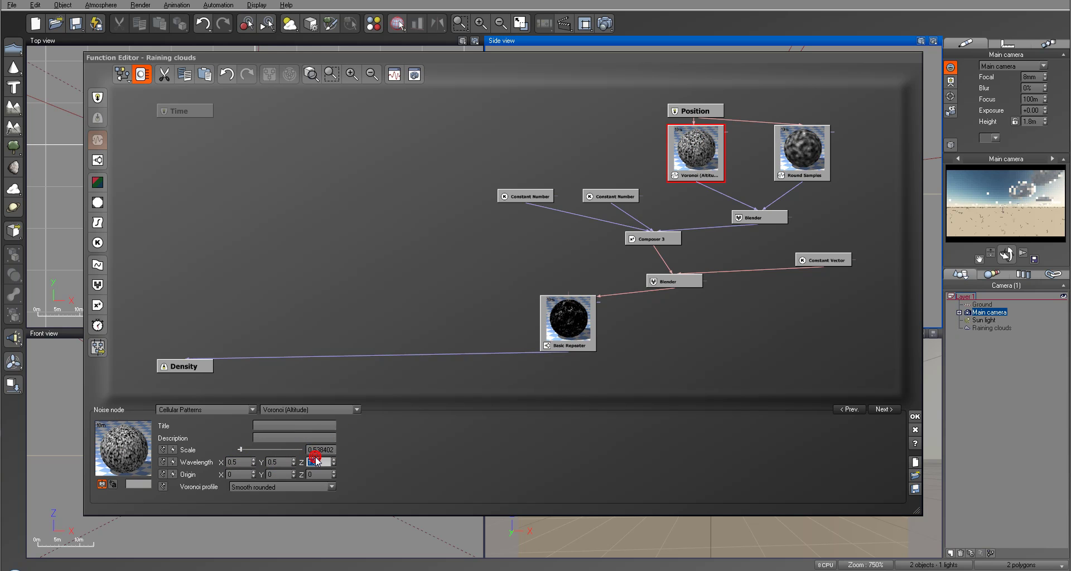
{"action": "type", "text": "50"}
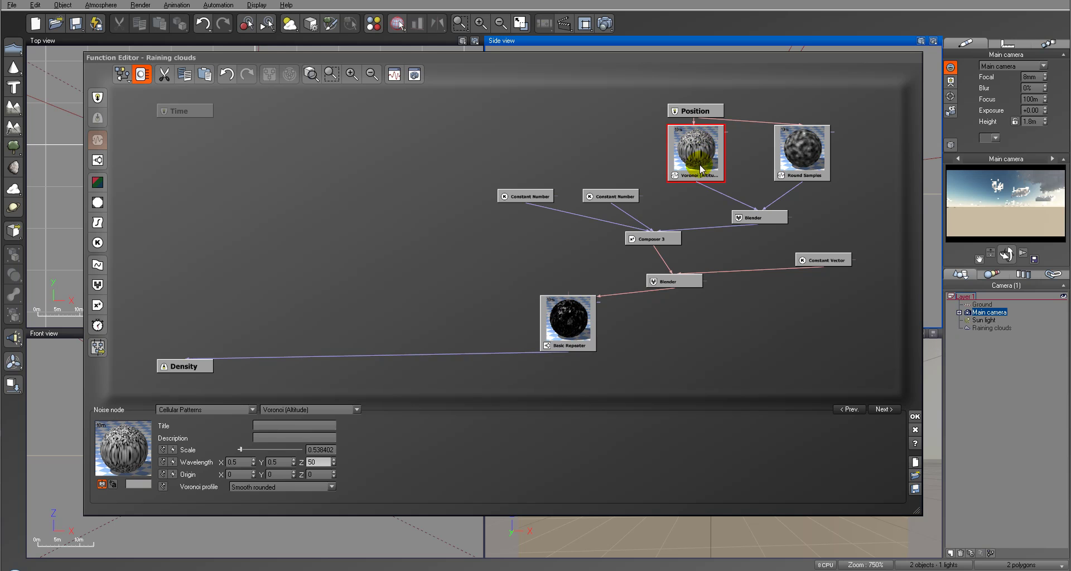
Move the Voronoi (Altitude) and Round Samples nodes down to make room beneath the Position input.
{"action": "left_click", "coordinate": [696, 111]}
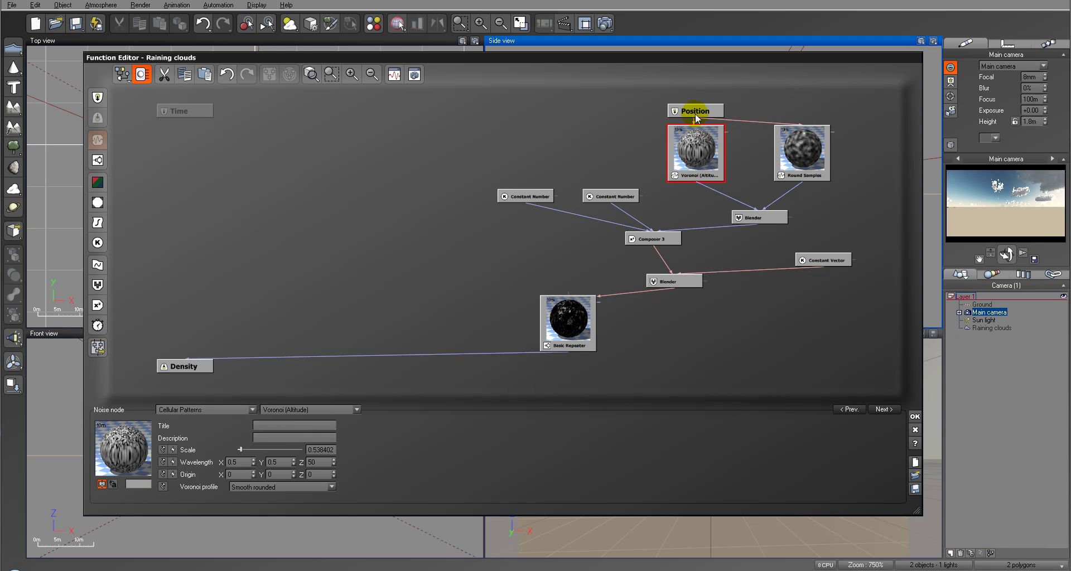
{"action": "right_click_drag", "start_coordinate": [654, 210], "coordinate": [634, 244]}
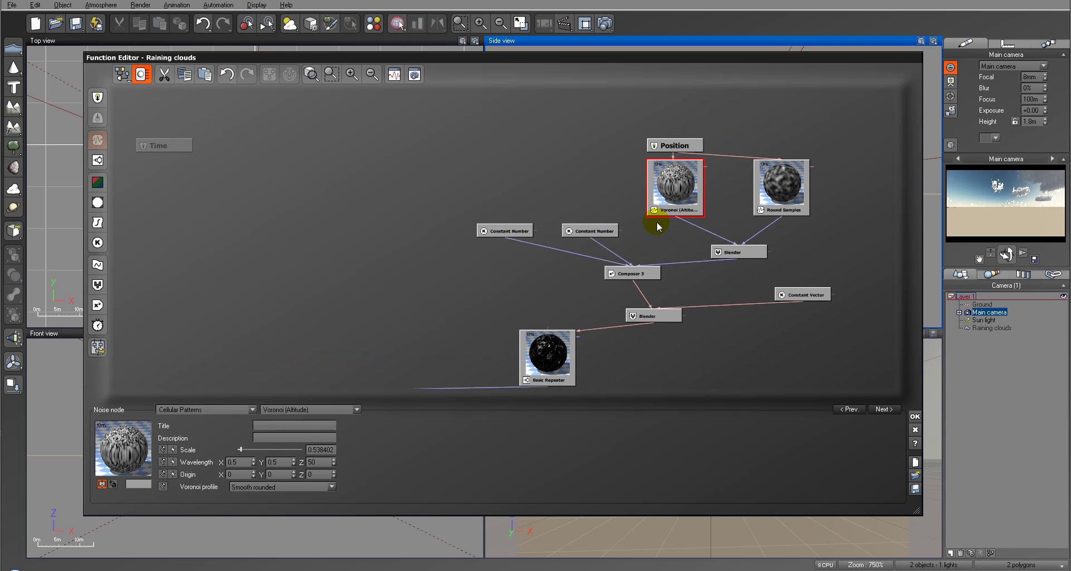
{"action": "left_click_drag", "start_coordinate": [668, 208], "coordinate": [668, 252]}
{"action": "left_click_drag", "start_coordinate": [769, 188], "coordinate": [759, 230]}
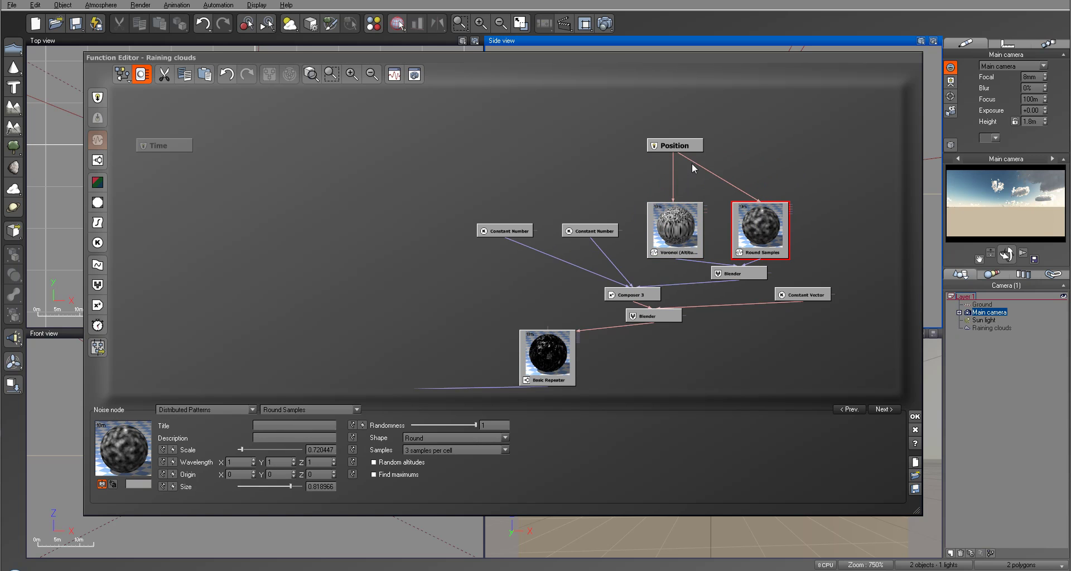
Add a Multiply by a constant math node and wire it between Position and the two noise nodes.
{"action": "left_click", "coordinate": [629, 158]}
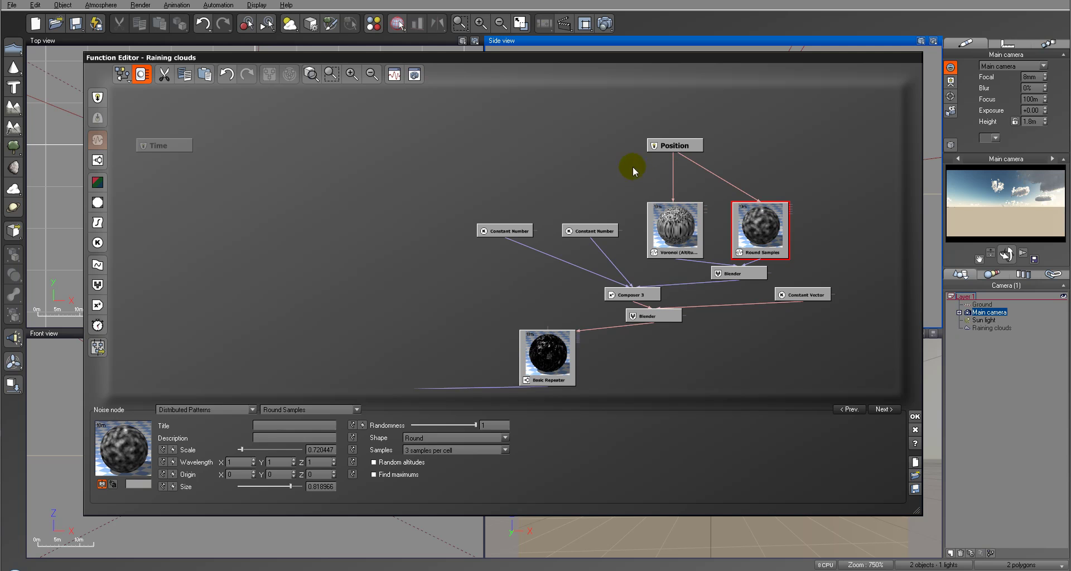
{"action": "left_click", "coordinate": [633, 167]}
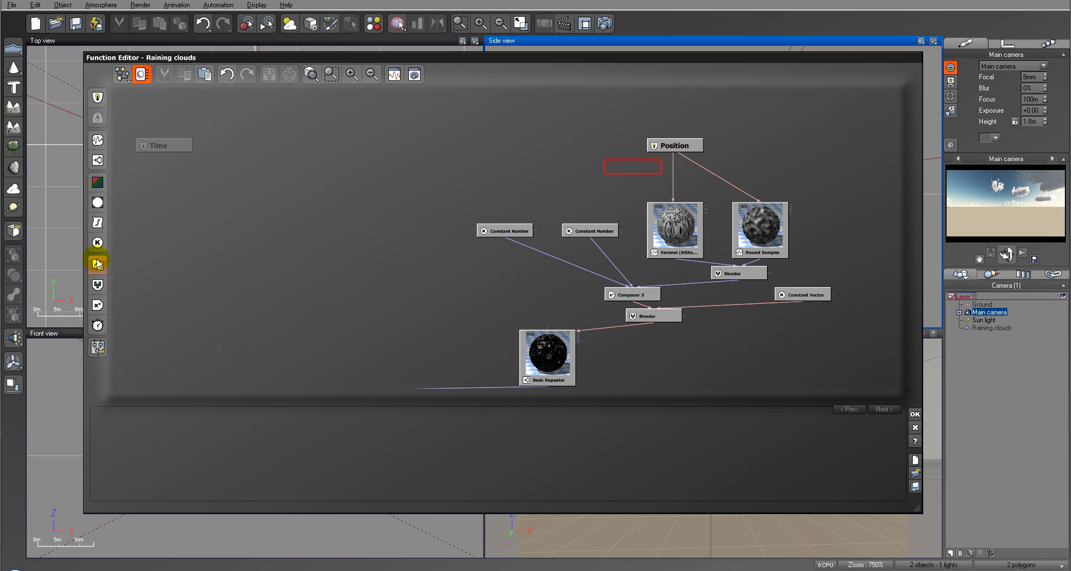
{"action": "left_click", "coordinate": [97, 305]}
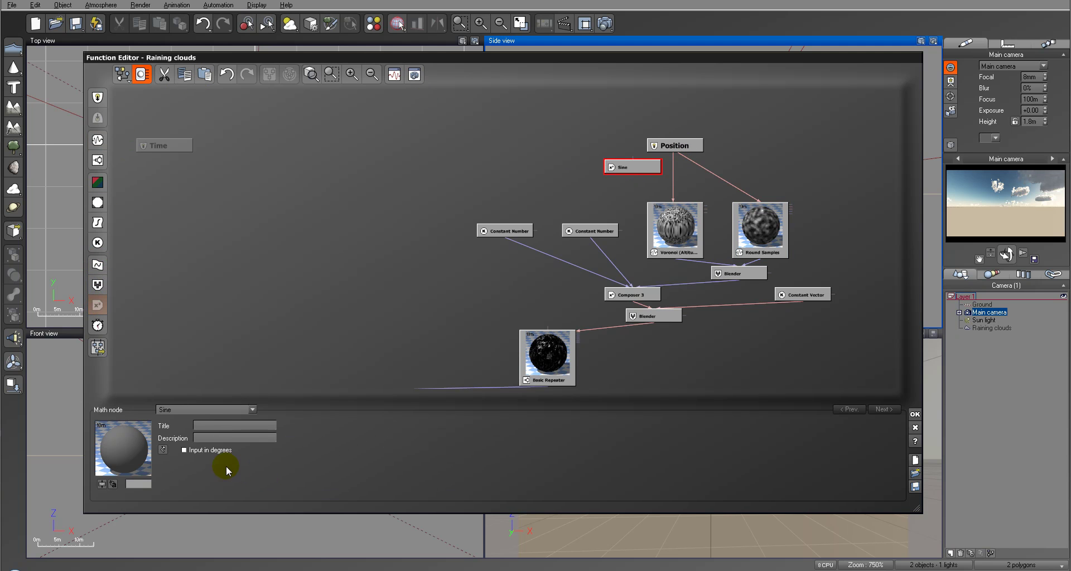
{"action": "left_click", "coordinate": [233, 410]}
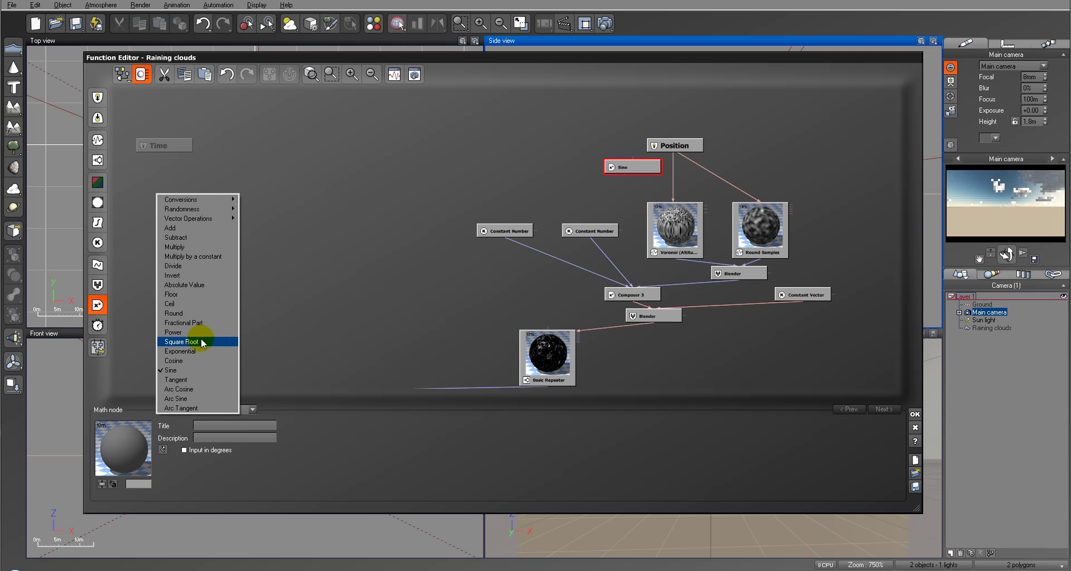
{"action": "left_click", "coordinate": [210, 256]}
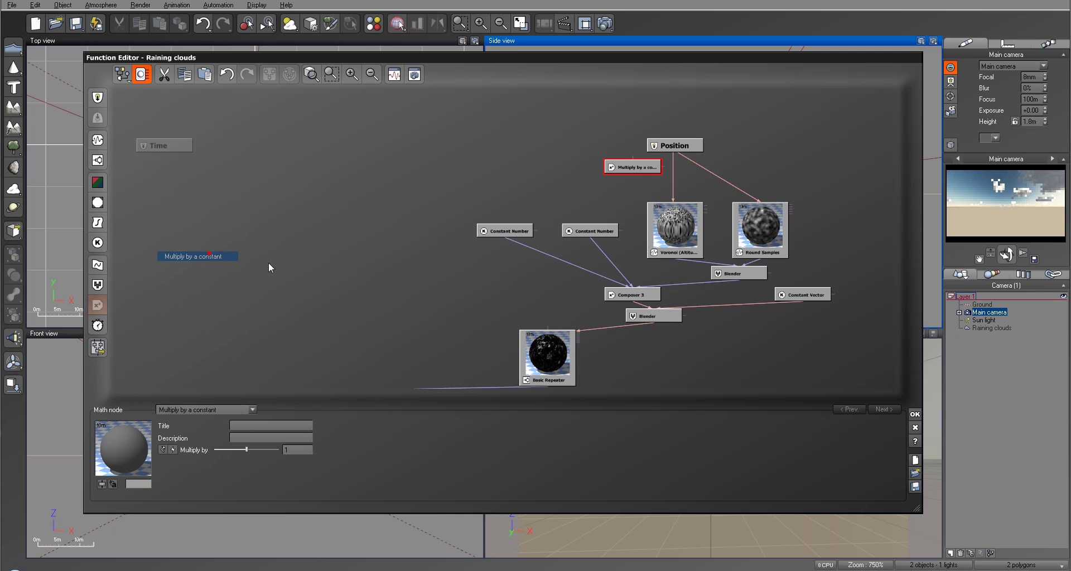
{"action": "left_click_drag", "start_coordinate": [632, 154], "coordinate": [675, 151]}
{"action": "left_click_drag", "start_coordinate": [678, 205], "coordinate": [706, 172]}
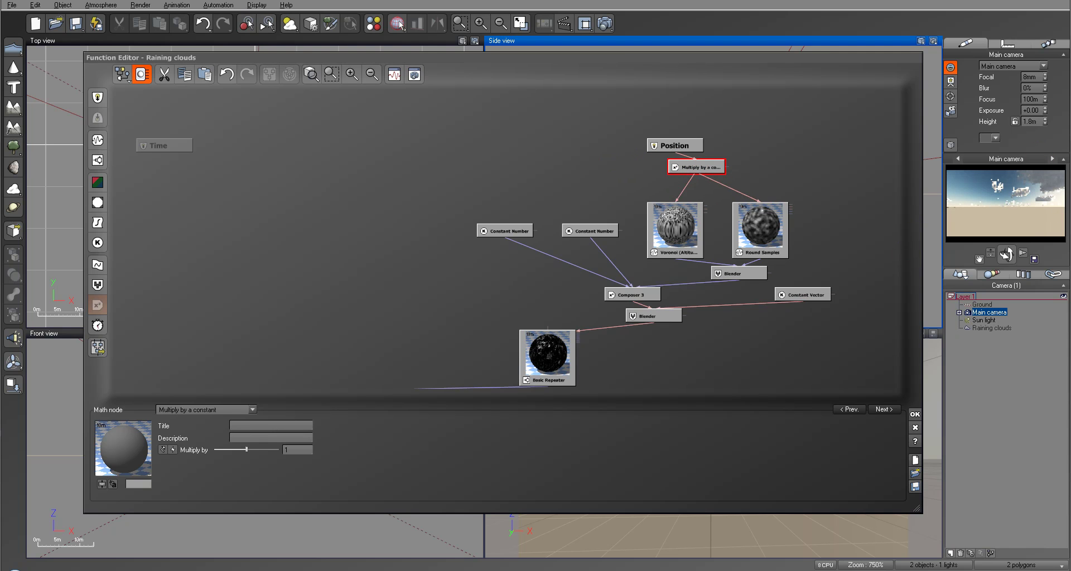
Set the multiplication factor of the node below Position to 7.5.
{"action": "left_click", "coordinate": [702, 170]}
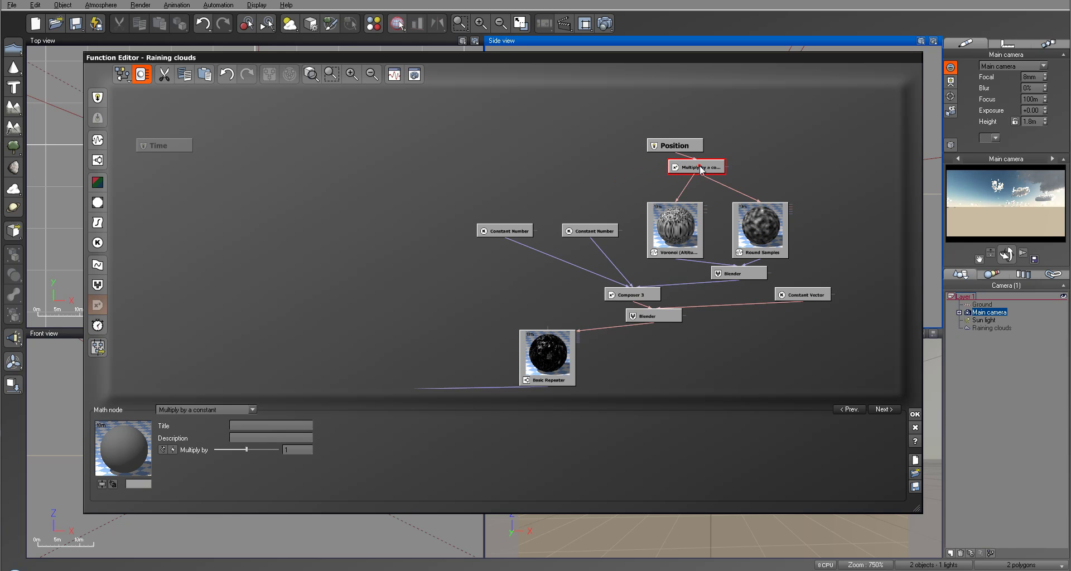
{"action": "left_click", "coordinate": [310, 451]}
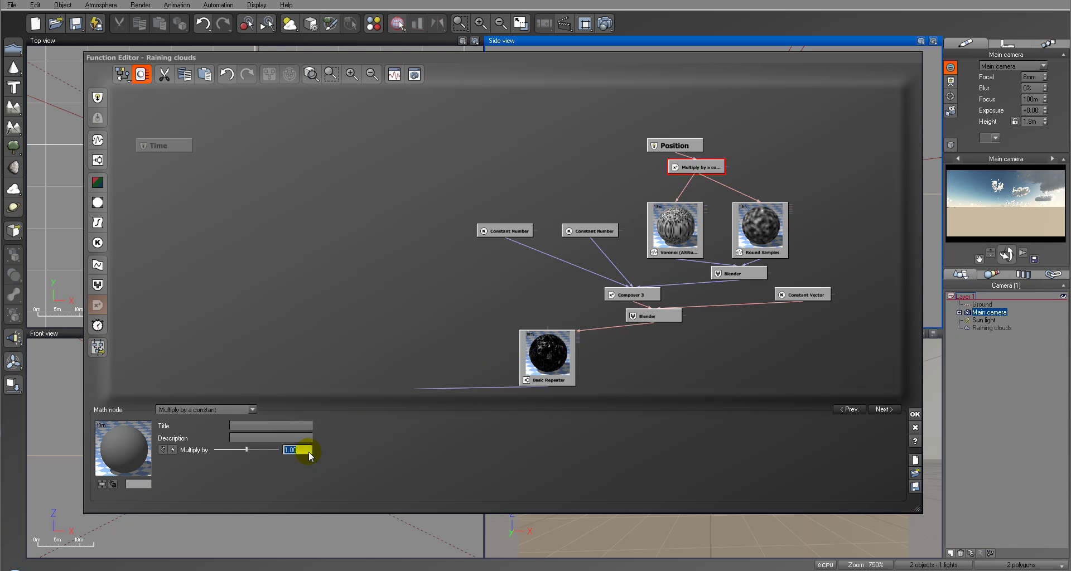
{"action": "type", "text": "7.5"}
{"action": "key", "text": "Return"}
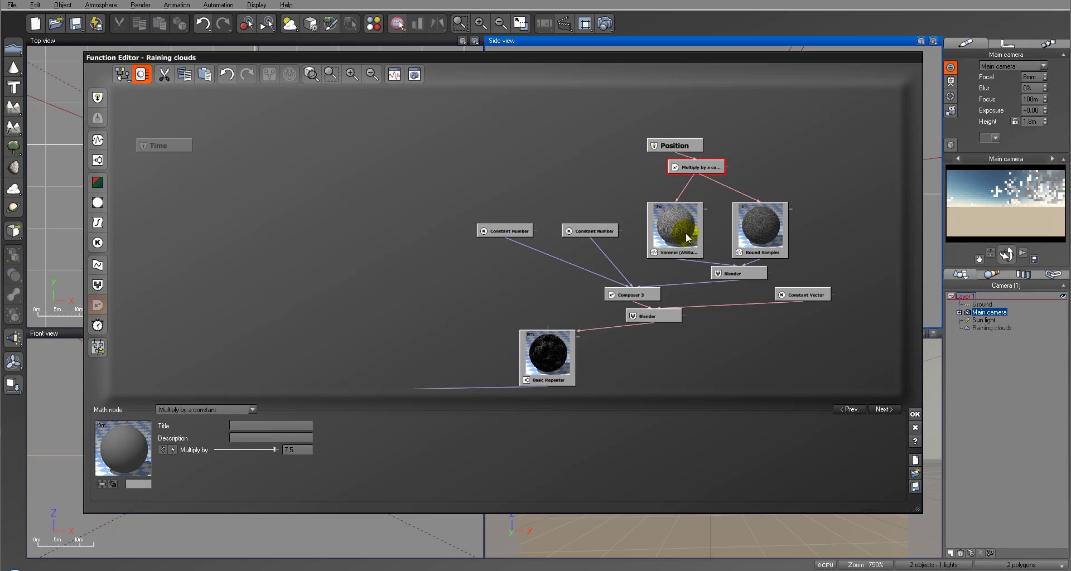
Tidy the graph by shifting Position sideways and moving both noise nodes up beneath the multiply node.
{"action": "left_click_drag", "start_coordinate": [675, 145], "coordinate": [718, 145]}
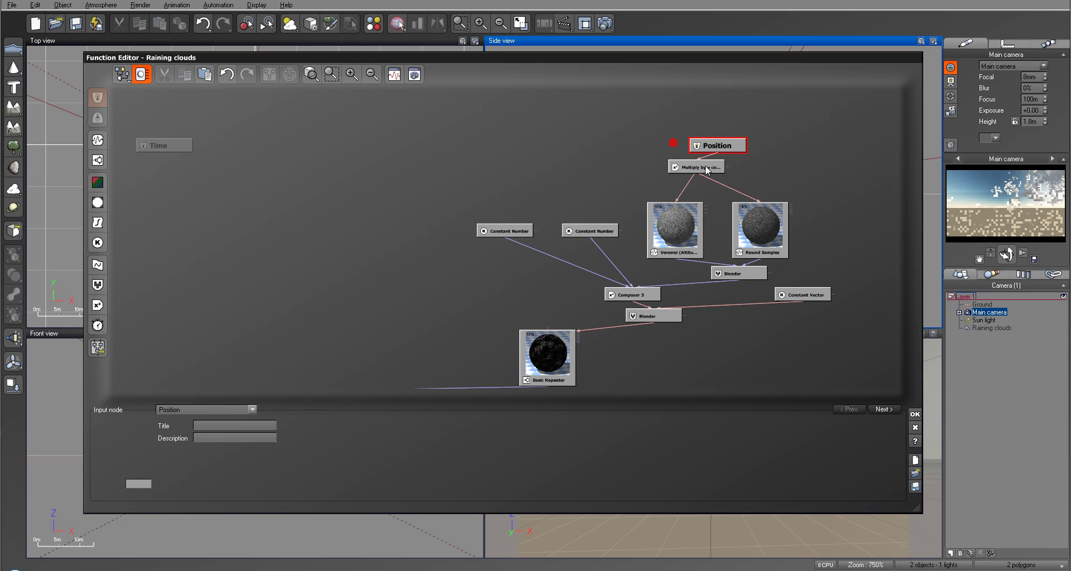
{"action": "left_click", "coordinate": [687, 223]}
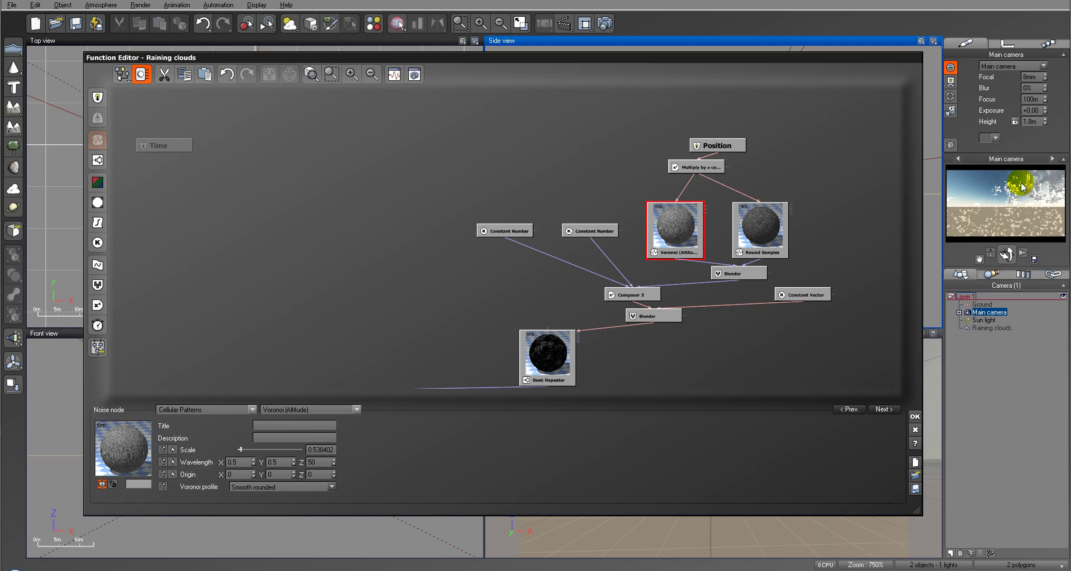
{"action": "left_click_drag", "start_coordinate": [677, 226], "coordinate": [677, 205]}
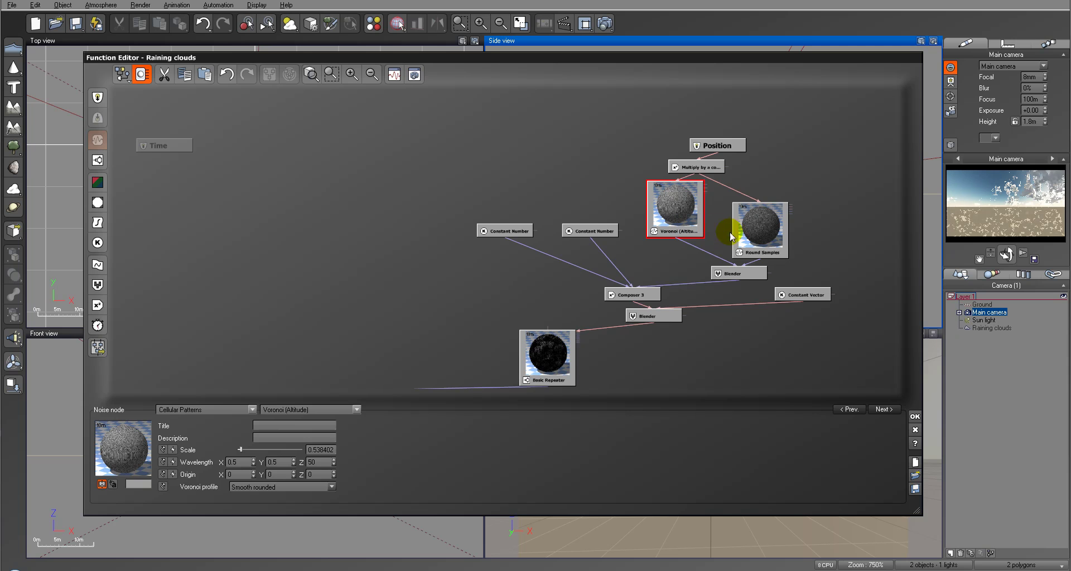
{"action": "left_click_drag", "start_coordinate": [755, 250], "coordinate": [755, 229]}
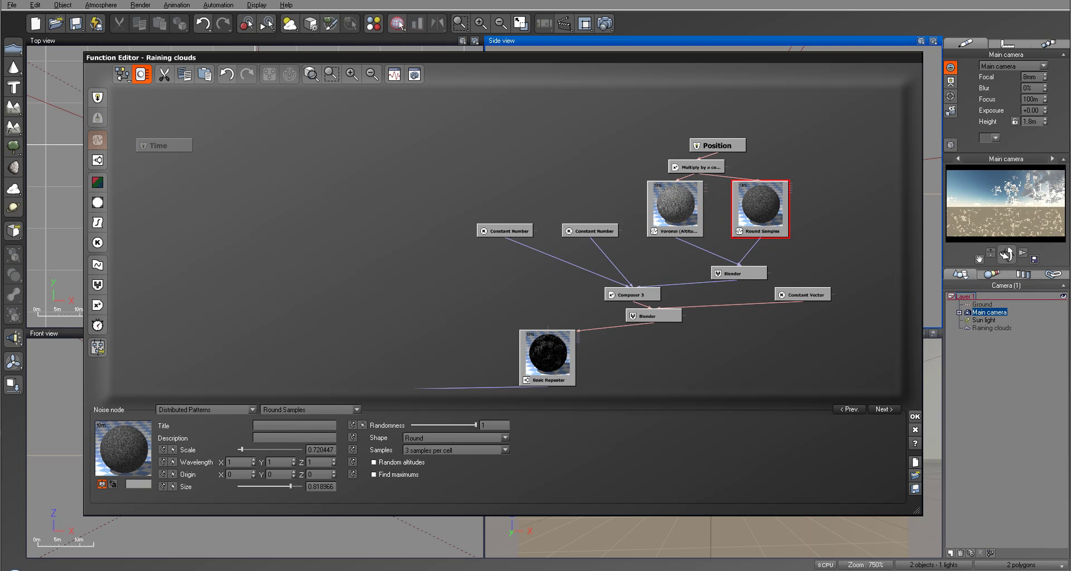
Set the Voronoi (Altitude) noise's X and Y wavelengths to 1.5.
{"action": "left_click", "coordinate": [686, 217]}
{"action": "double_click", "coordinate": [240, 463]}
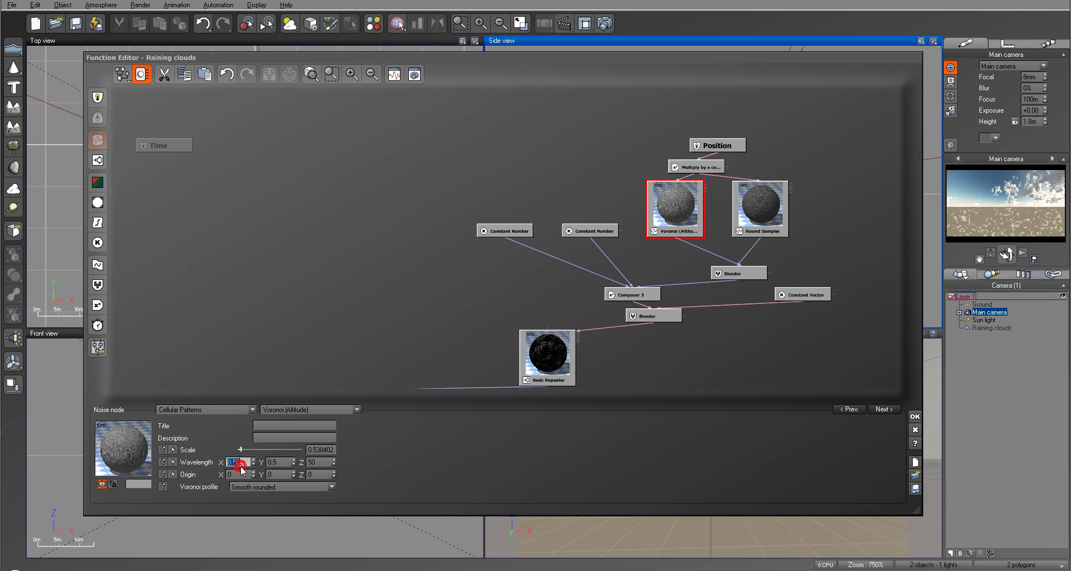
{"action": "type", "text": "1.5"}
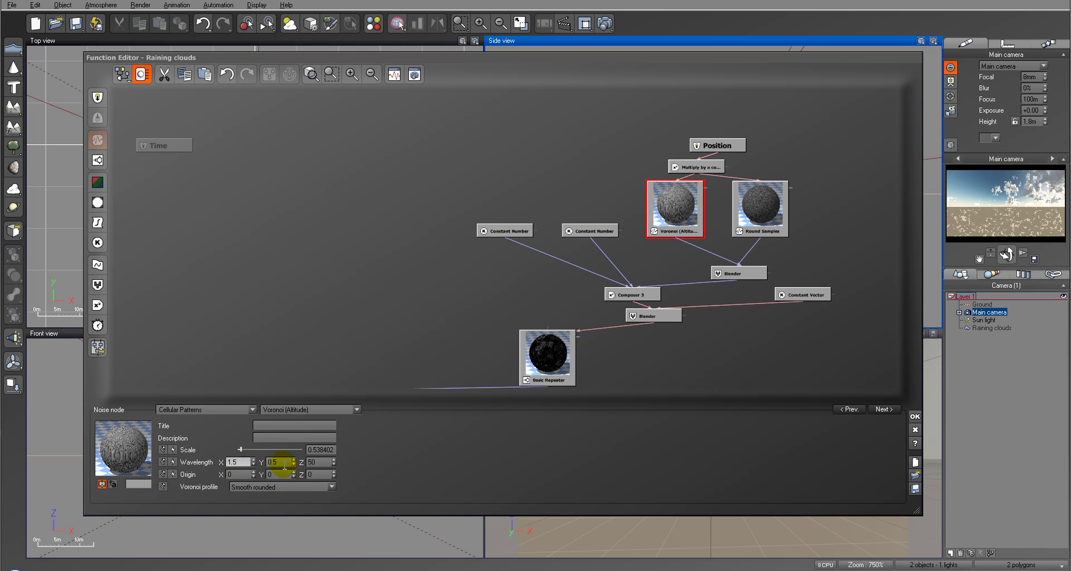
{"action": "double_click", "coordinate": [282, 463]}
{"action": "type", "text": "1.5"}
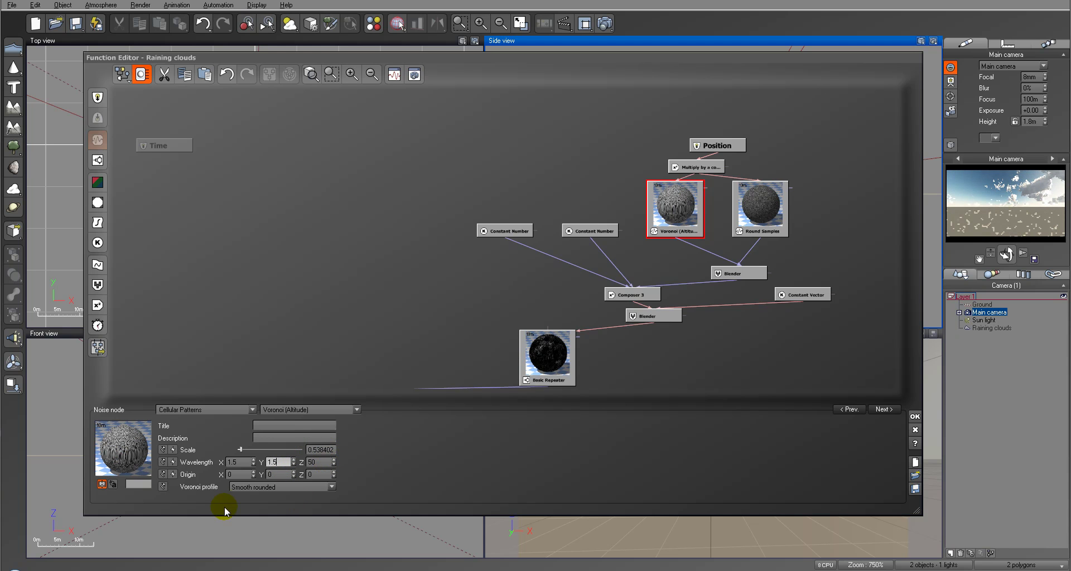
Change the selected Voronoi (Altitude) noise node to the plain Voronoi pattern.
{"action": "left_click", "coordinate": [260, 488]}
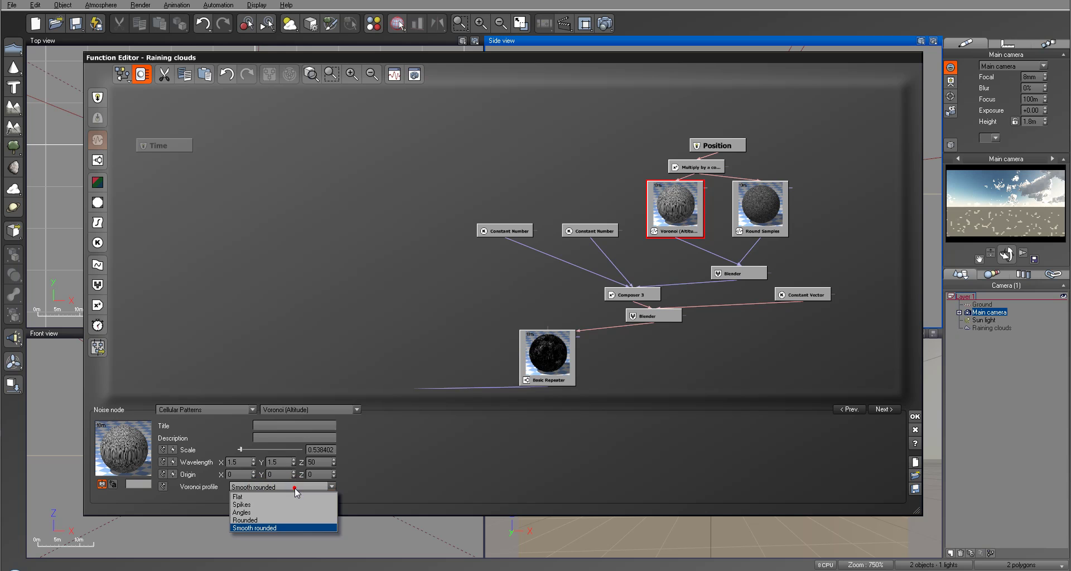
{"action": "left_click", "coordinate": [403, 486]}
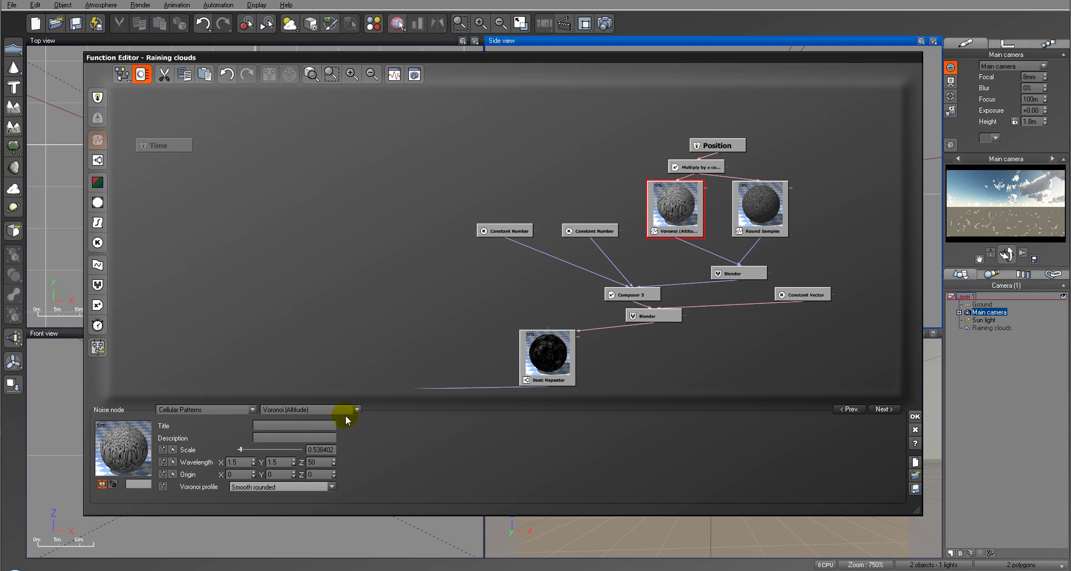
{"action": "left_click", "coordinate": [346, 414]}
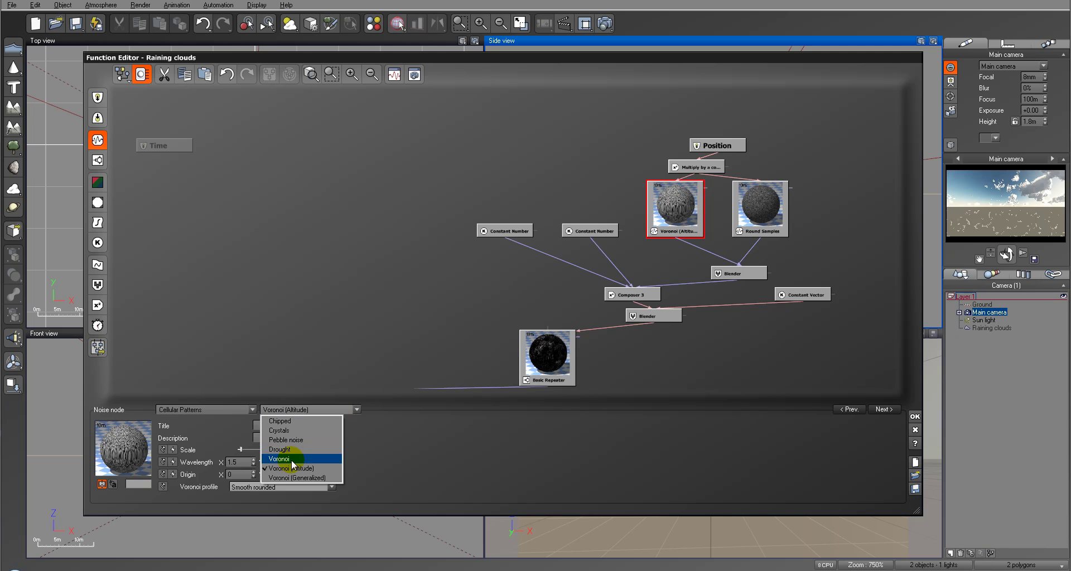
{"action": "left_click", "coordinate": [290, 460]}
Set the Voronoi noise's profile to Smooth rounded and its neighbor mode to 3rd closest neighbor.
{"action": "left_click", "coordinate": [330, 488]}
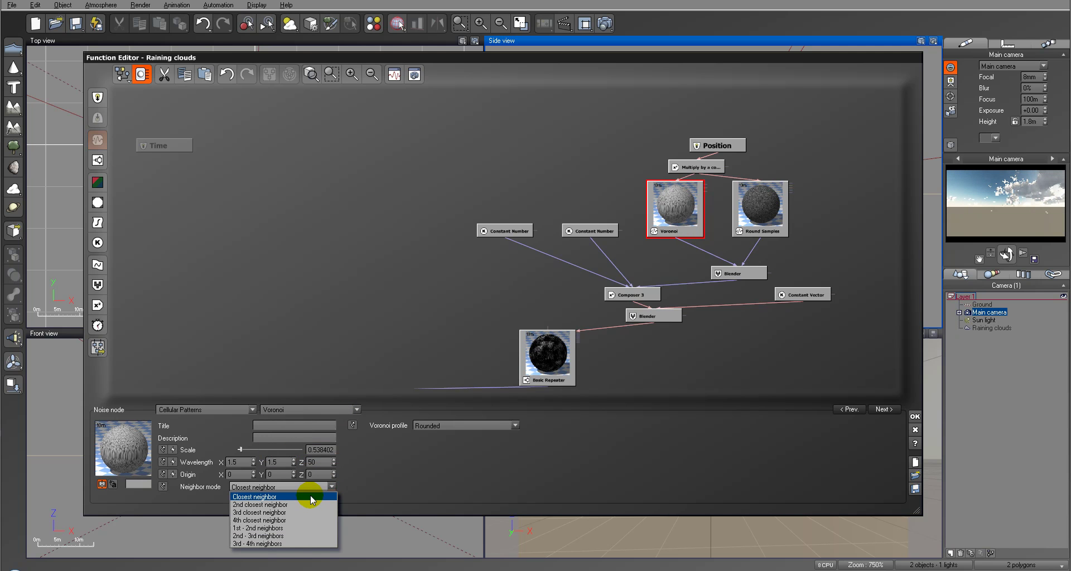
{"action": "left_click", "coordinate": [311, 498]}
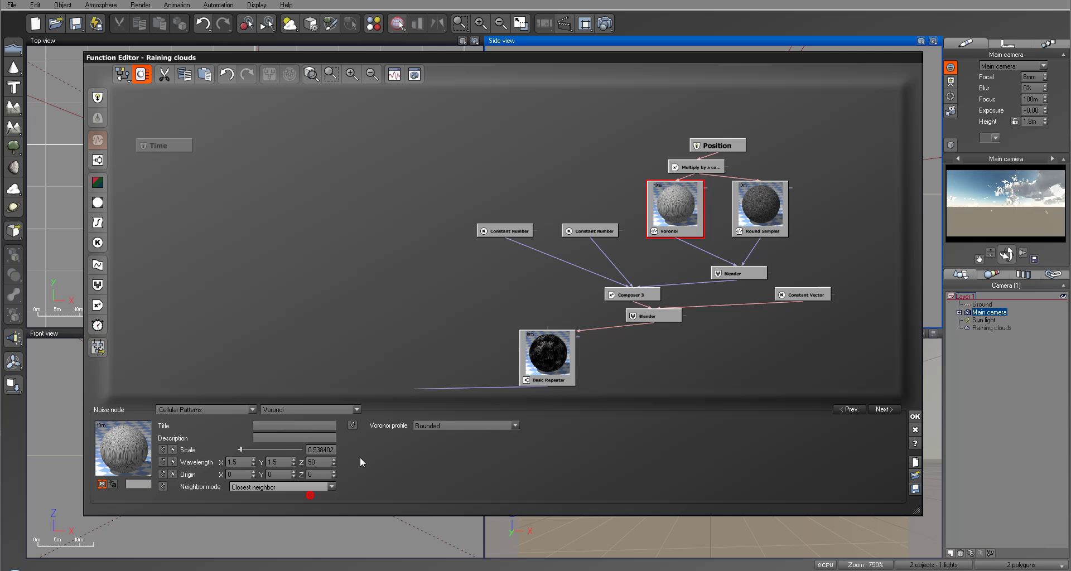
{"action": "left_click", "coordinate": [480, 424]}
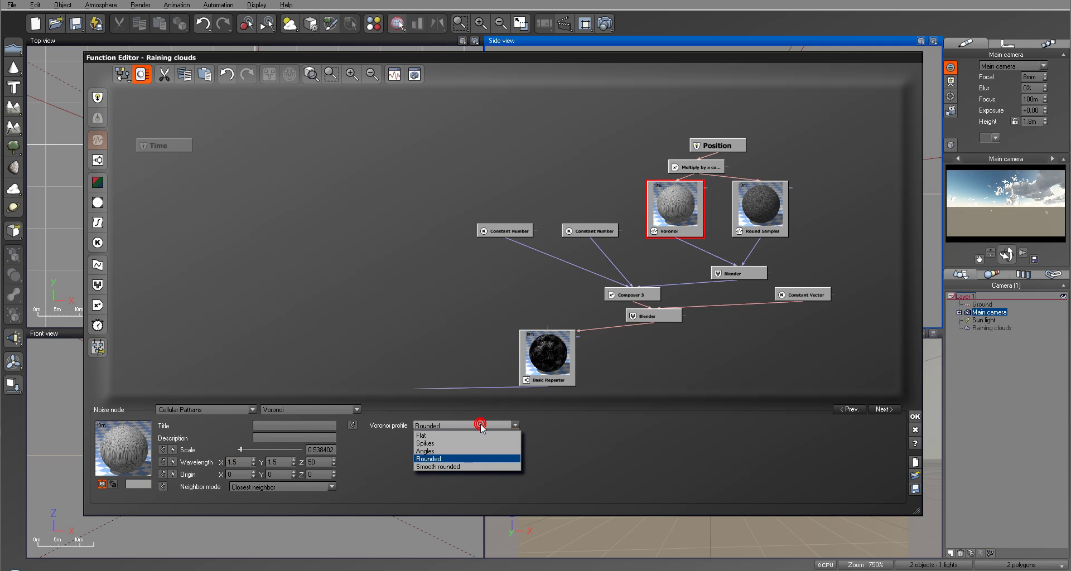
{"action": "left_click", "coordinate": [469, 466]}
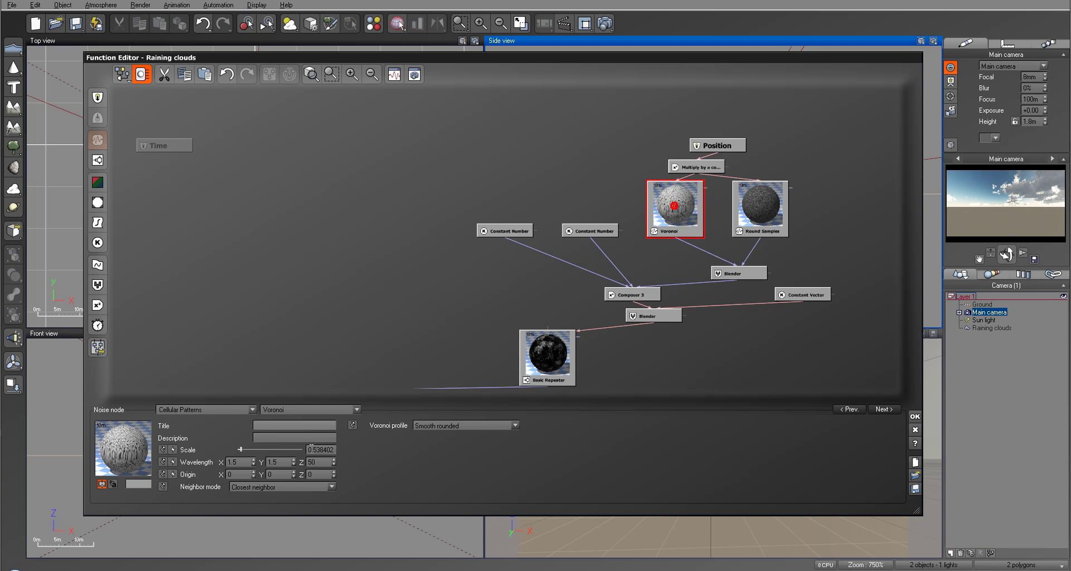
{"action": "left_click", "coordinate": [290, 487]}
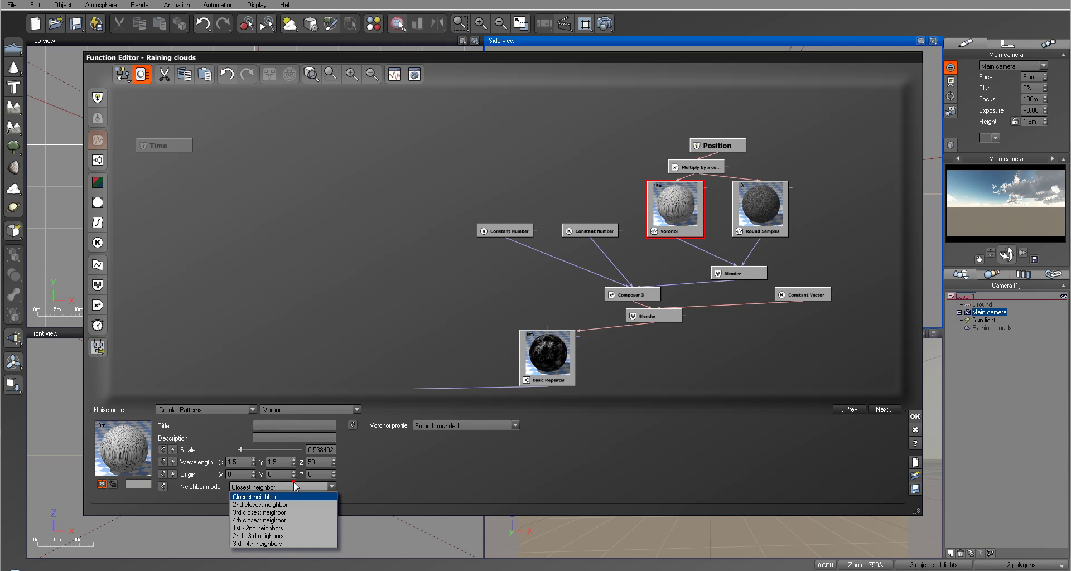
{"action": "left_click", "coordinate": [285, 513]}
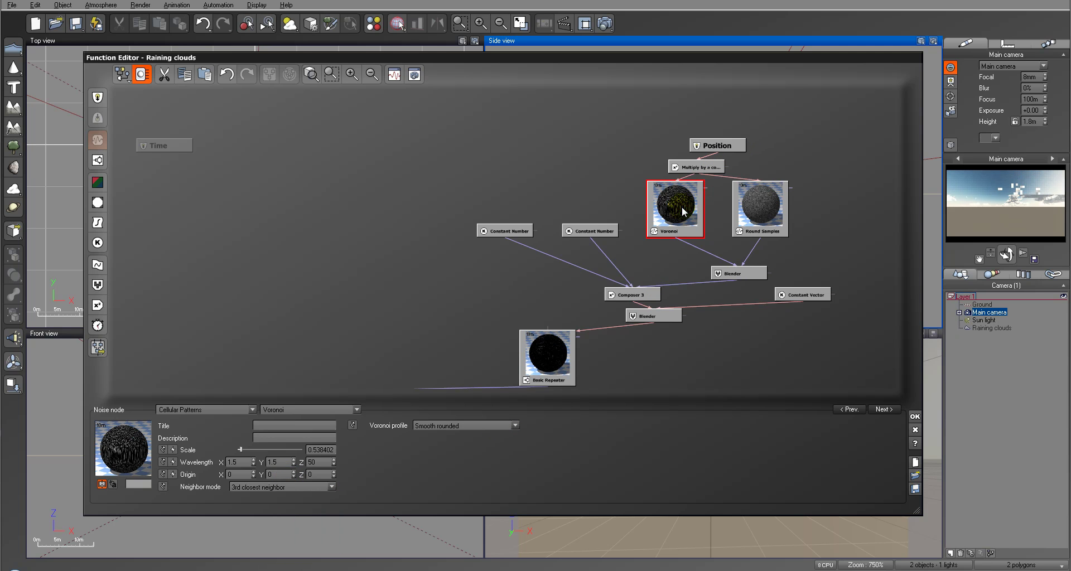
Move Position and its multiply node up into one column above the noises, and slightly reduce the multiplication factor.
{"action": "left_click", "coordinate": [696, 163]}
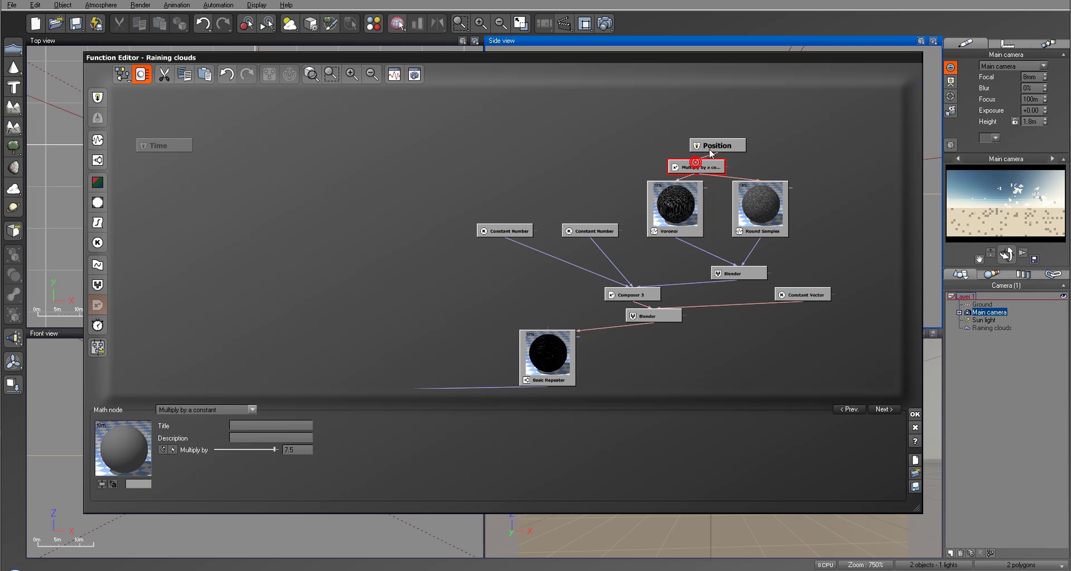
{"action": "left_click_drag", "start_coordinate": [718, 142], "coordinate": [698, 123]}
{"action": "left_click_drag", "start_coordinate": [698, 166], "coordinate": [706, 146]}
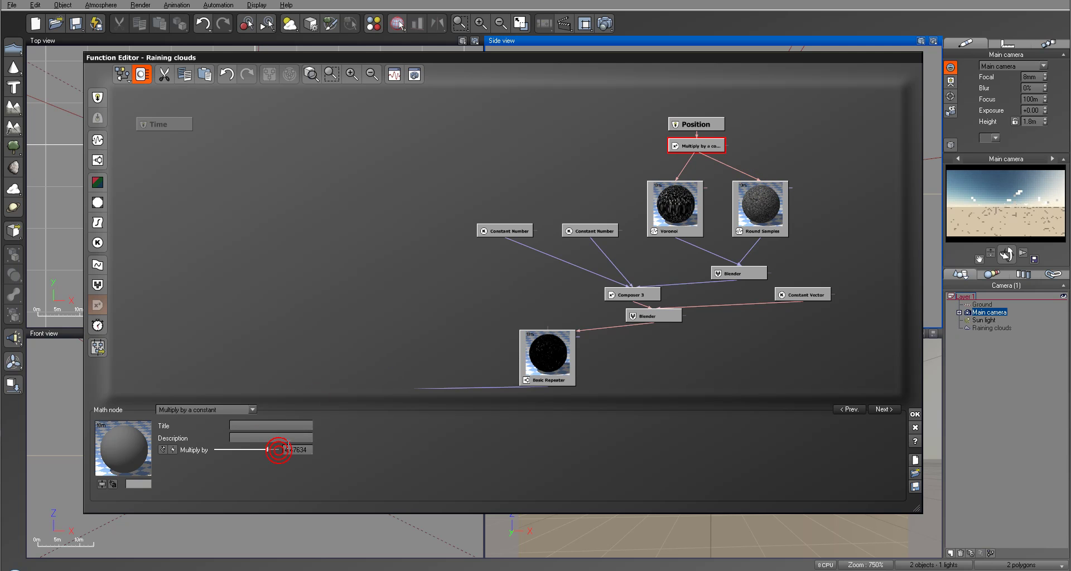
Set the Voronoi noise's scale to about 0.72.
{"action": "left_click", "coordinate": [651, 203]}
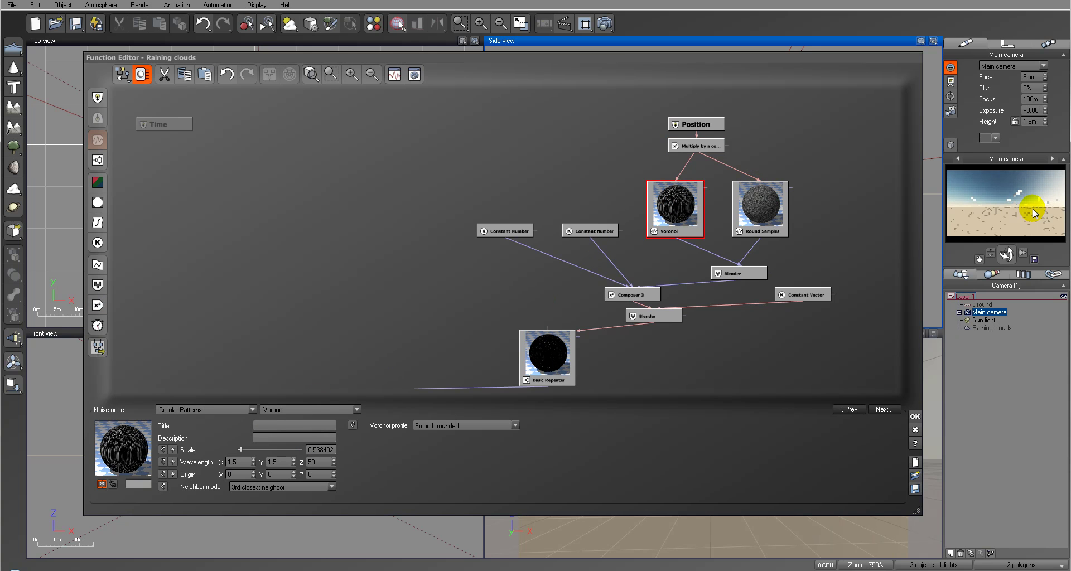
{"action": "left_click", "coordinate": [615, 302]}
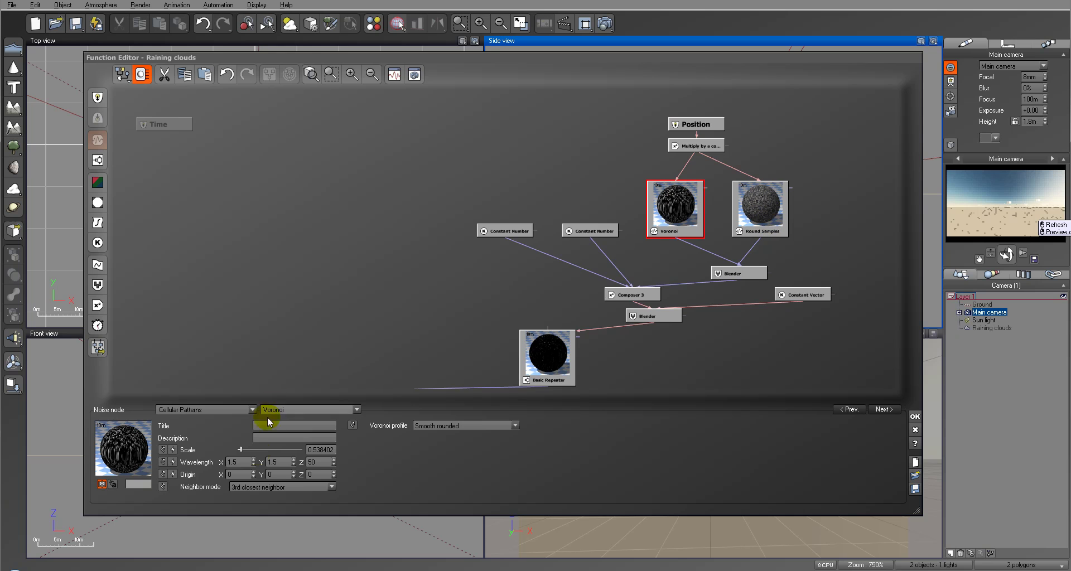
{"action": "left_click", "coordinate": [256, 449]}
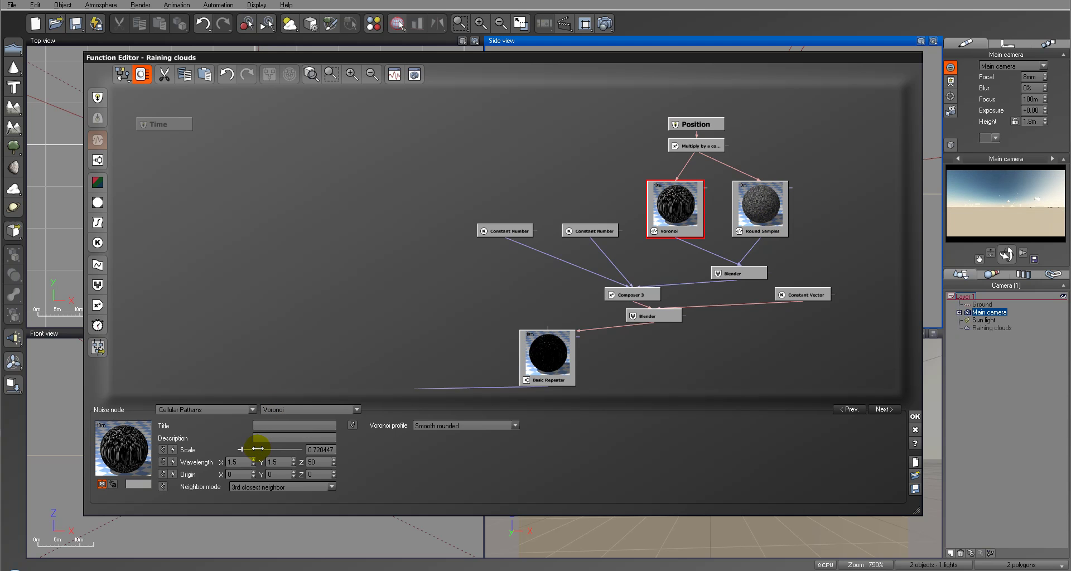
Set the Round Samples noise's wavelengths to 1.5 in X, 1.5 in Y and 50 in Z.
{"action": "left_click", "coordinate": [756, 192]}
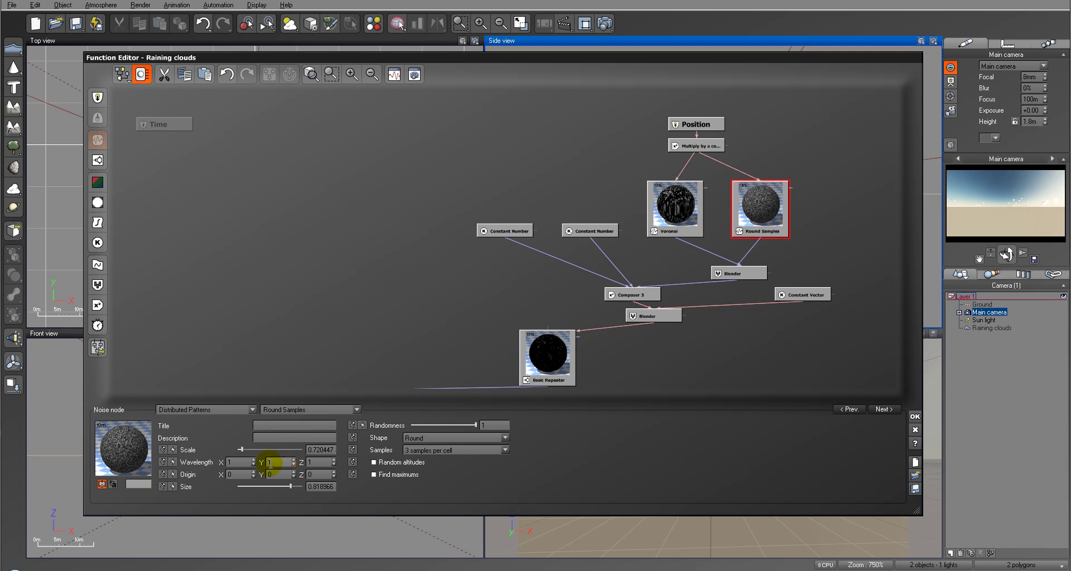
{"action": "left_click", "coordinate": [250, 461]}
{"action": "type", "text": "1.5"}
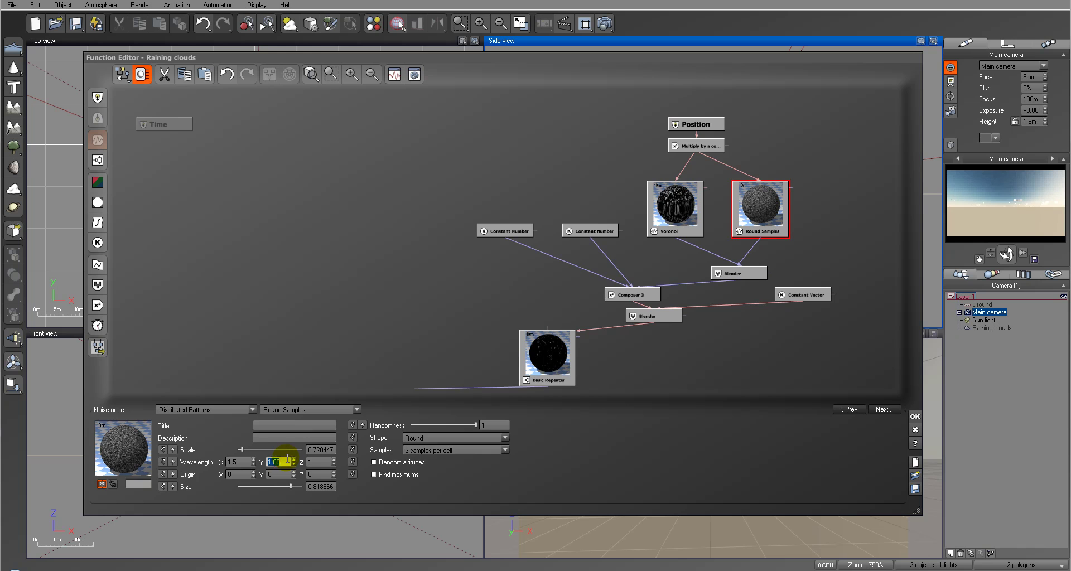
{"action": "type", "text": "5"}
{"action": "key", "text": "Tab"}
{"action": "type", "text": "50"}
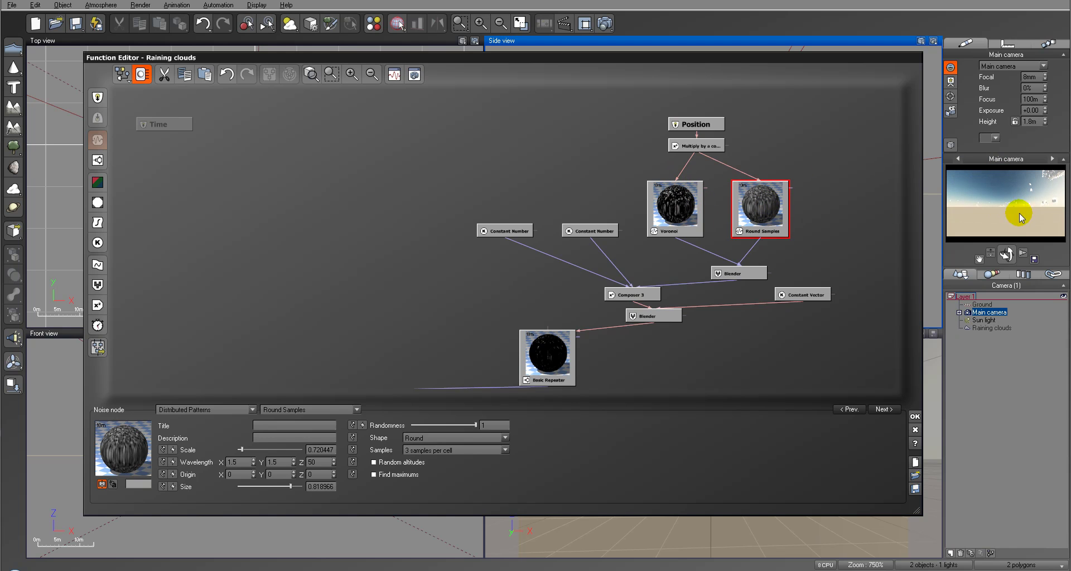
Compact the graph by moving the noises, blenders, composer, constant vector and Basic Repeater upward, and review both noise nodes' settings.
{"action": "left_click_drag", "start_coordinate": [551, 357], "coordinate": [533, 318]}
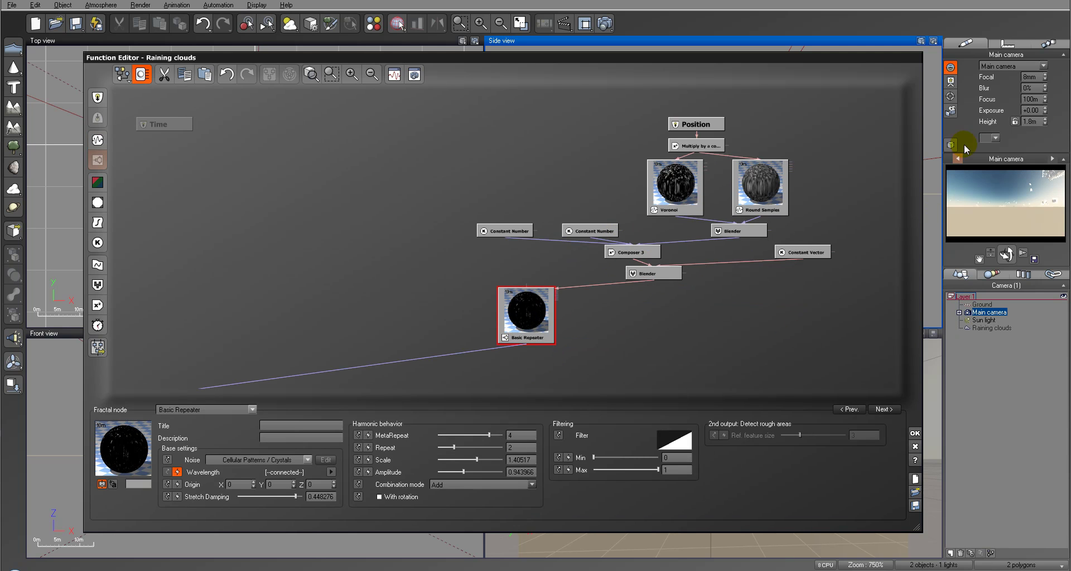
{"action": "left_click", "coordinate": [825, 188]}
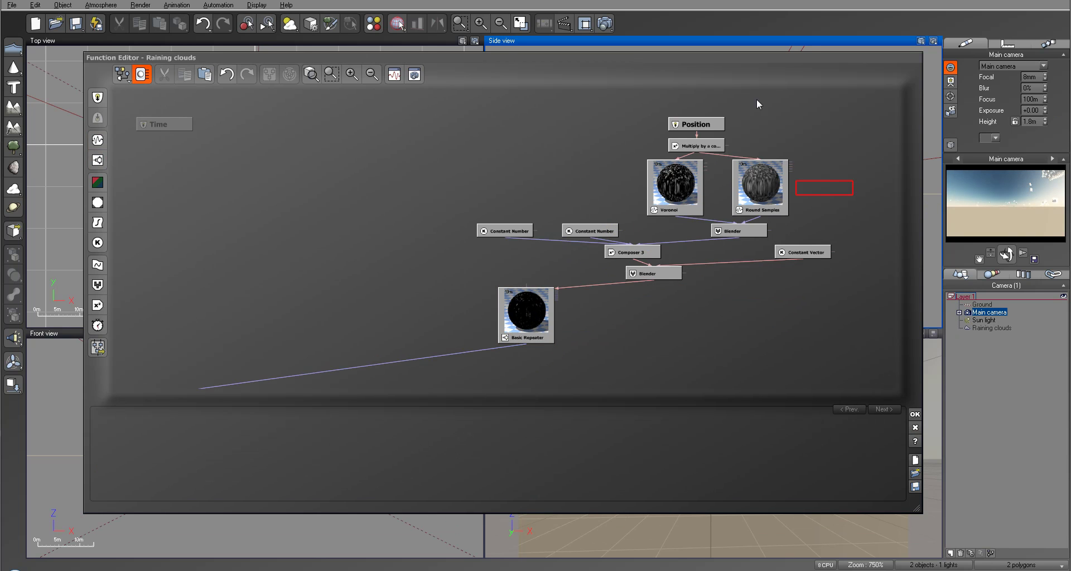
{"action": "left_click", "coordinate": [760, 195]}
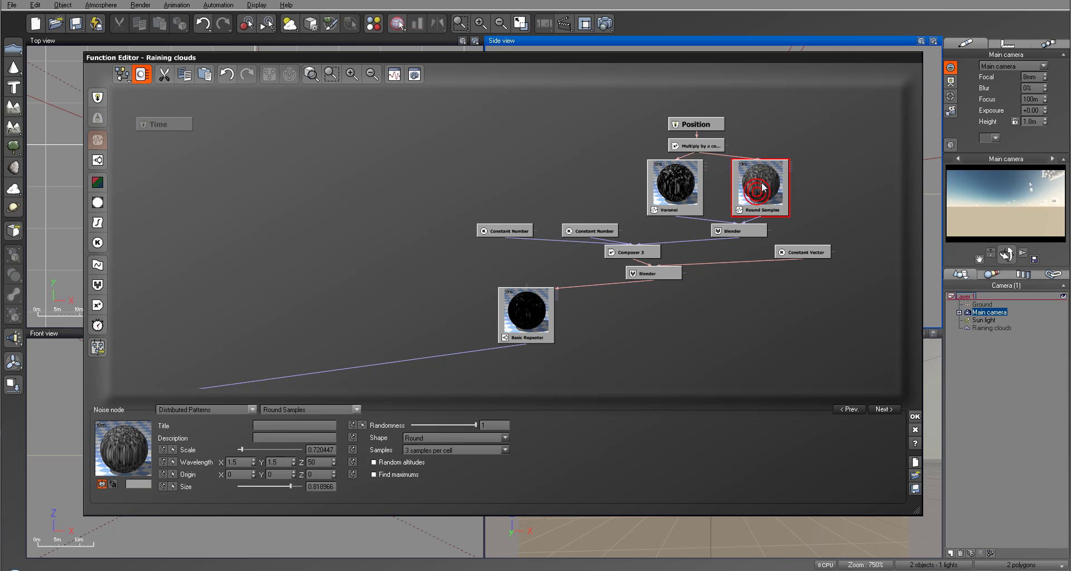
{"action": "left_click", "coordinate": [677, 192]}
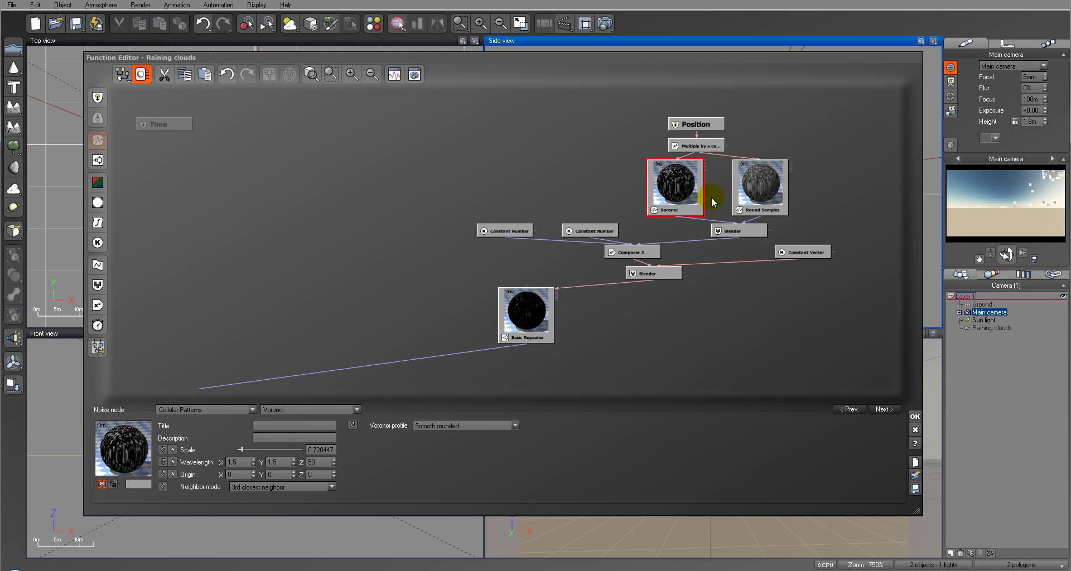
Set the Basic Repeater's MetaRepeat to 3, amplitude to about 0.97 and stretch damping to about 0.49, and accept the function.
{"action": "left_click", "coordinate": [535, 318]}
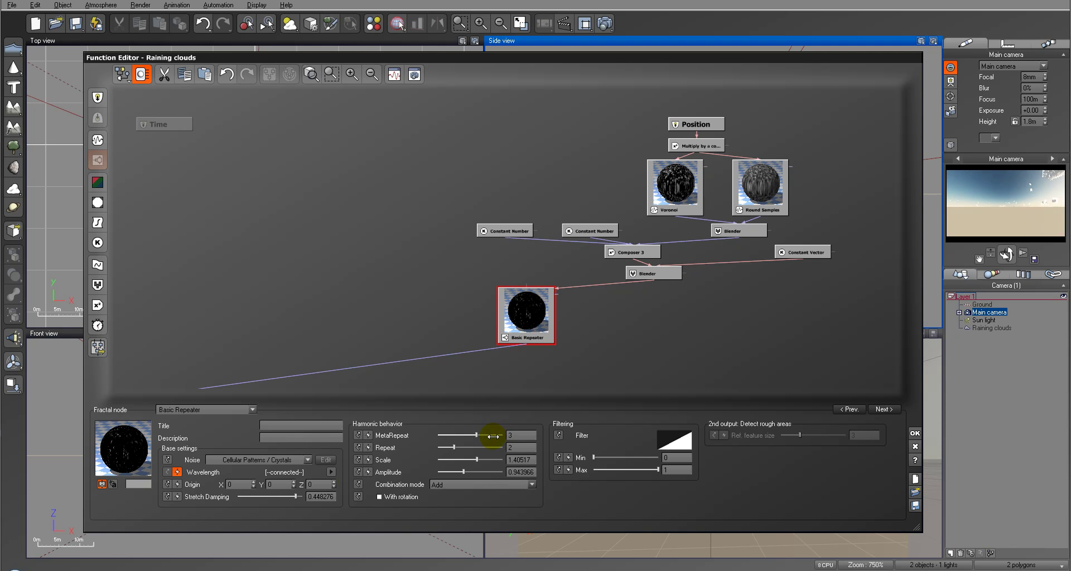
{"action": "left_click_drag", "start_coordinate": [292, 496], "coordinate": [307, 495]}
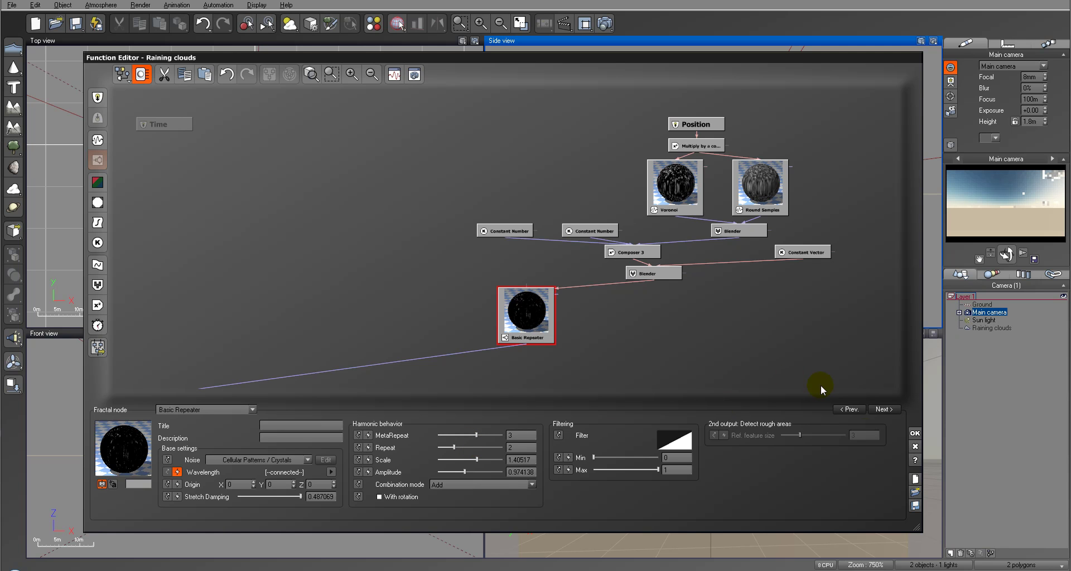
{"action": "left_click", "coordinate": [916, 433]}
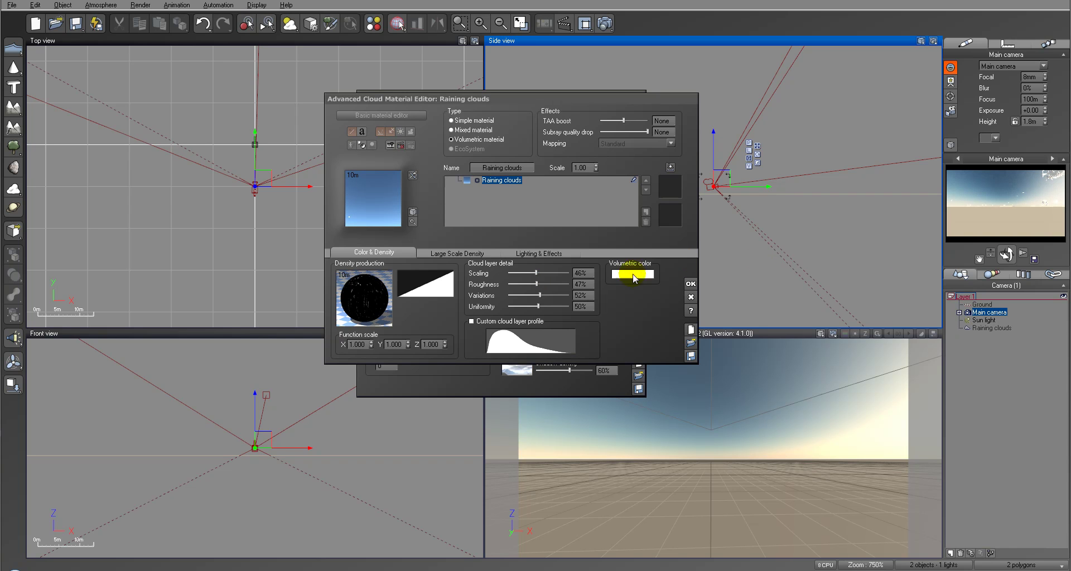
Set the cloud layer detail to 25% scaling, 79% roughness, 81% variations and 34% uniformity.
{"action": "left_click_drag", "start_coordinate": [536, 273], "coordinate": [534, 271]}
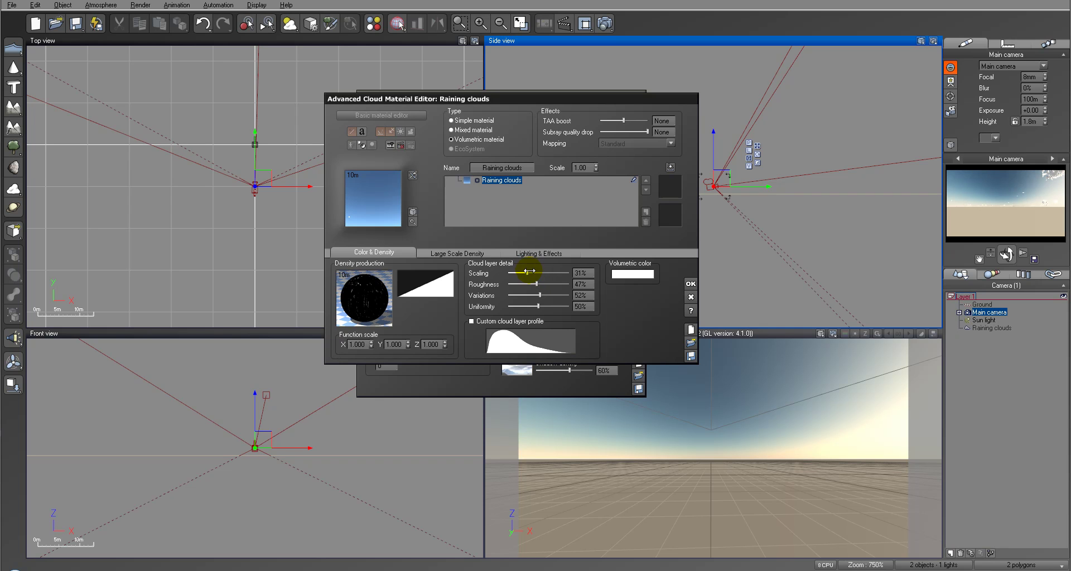
{"action": "left_click_drag", "start_coordinate": [528, 272], "coordinate": [561, 285]}
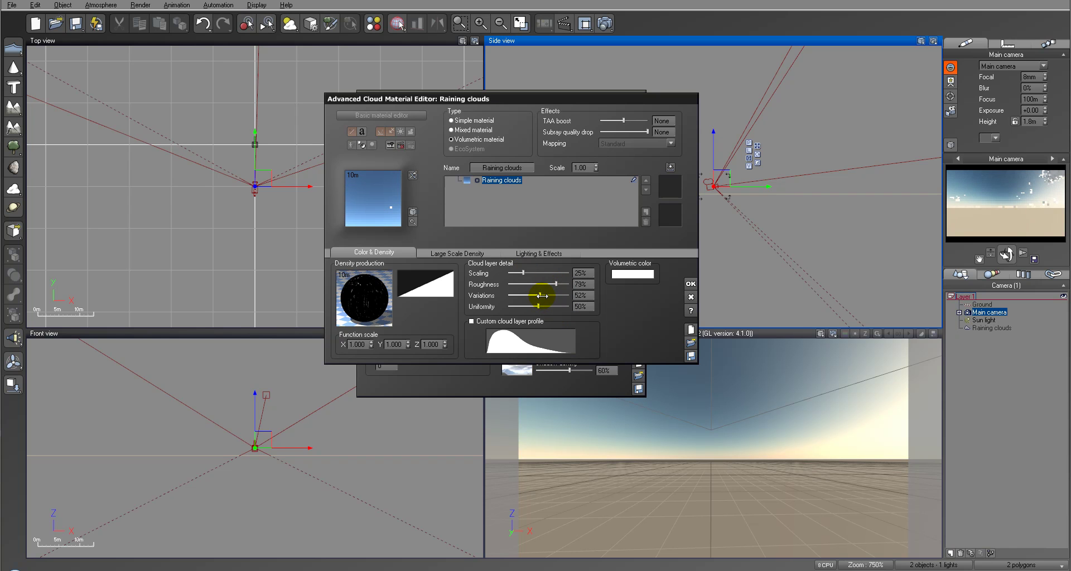
{"action": "left_click_drag", "start_coordinate": [560, 296], "coordinate": [532, 309]}
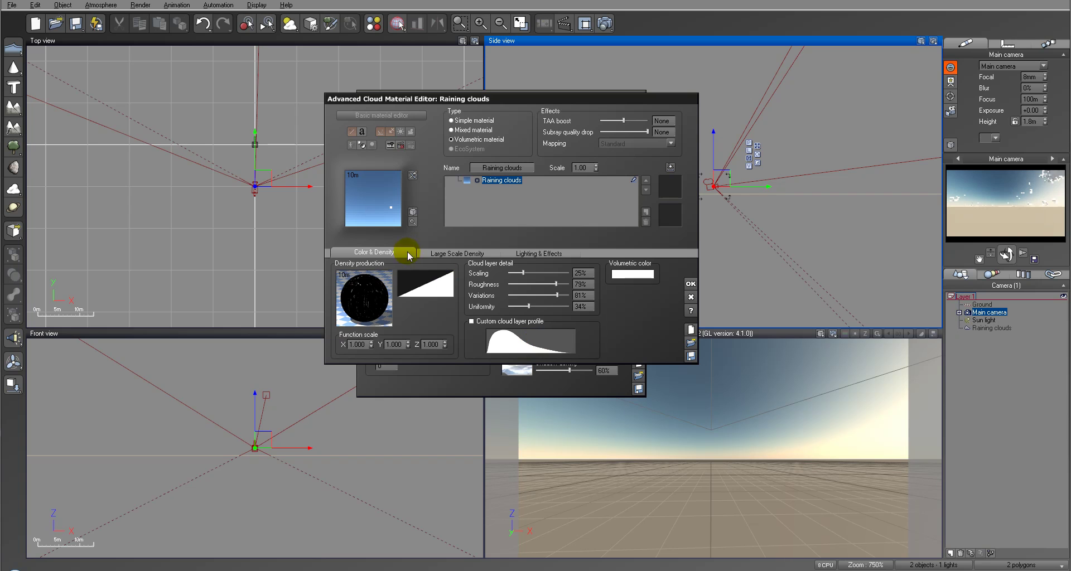
Set the Raining clouds material's scale to 0.30 and refresh the camera preview.
{"action": "left_click", "coordinate": [568, 196]}
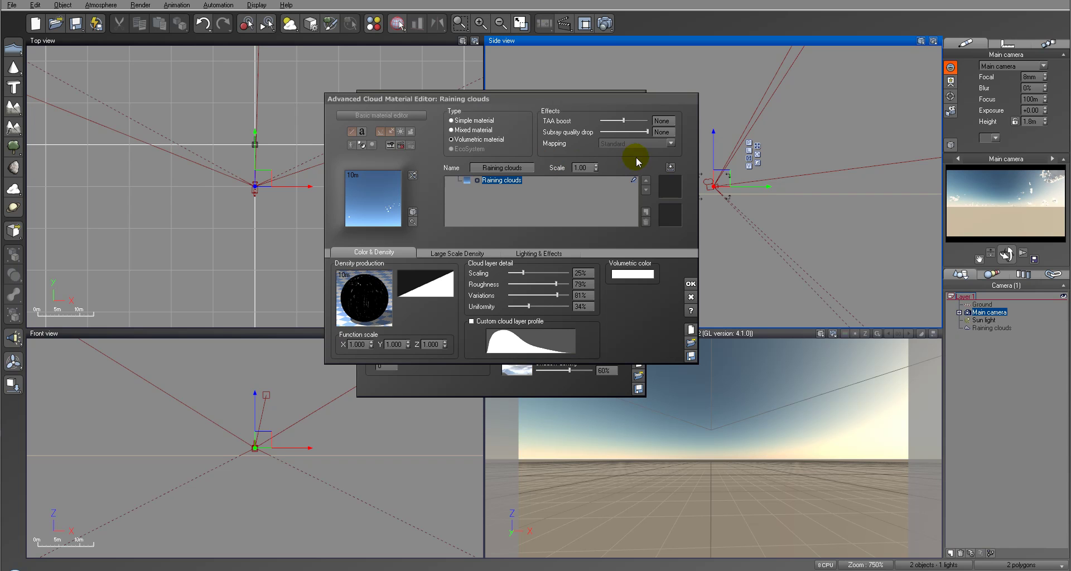
{"action": "left_click", "coordinate": [581, 168]}
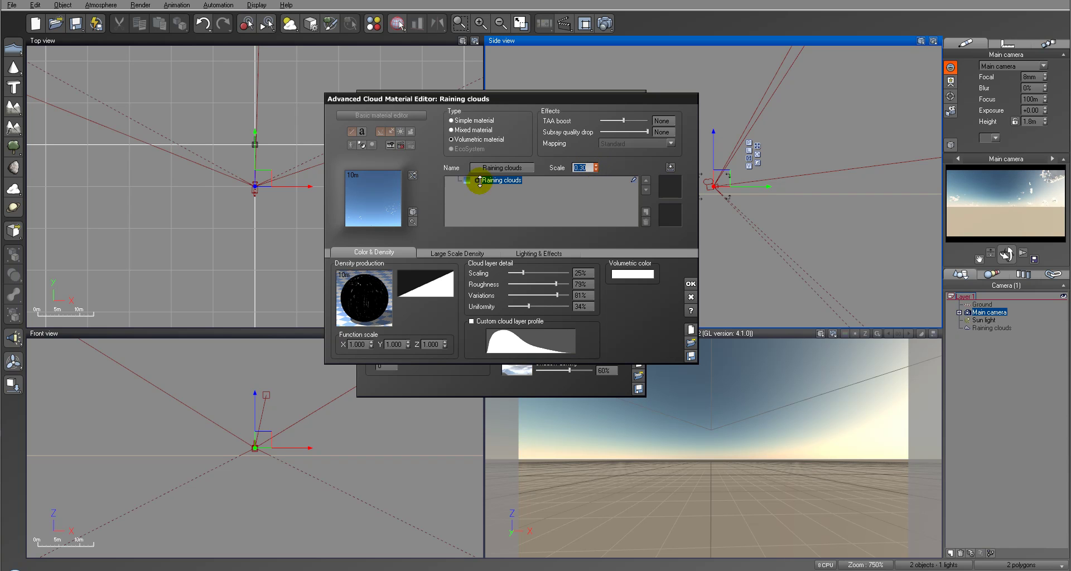
{"action": "left_click", "coordinate": [1008, 191]}
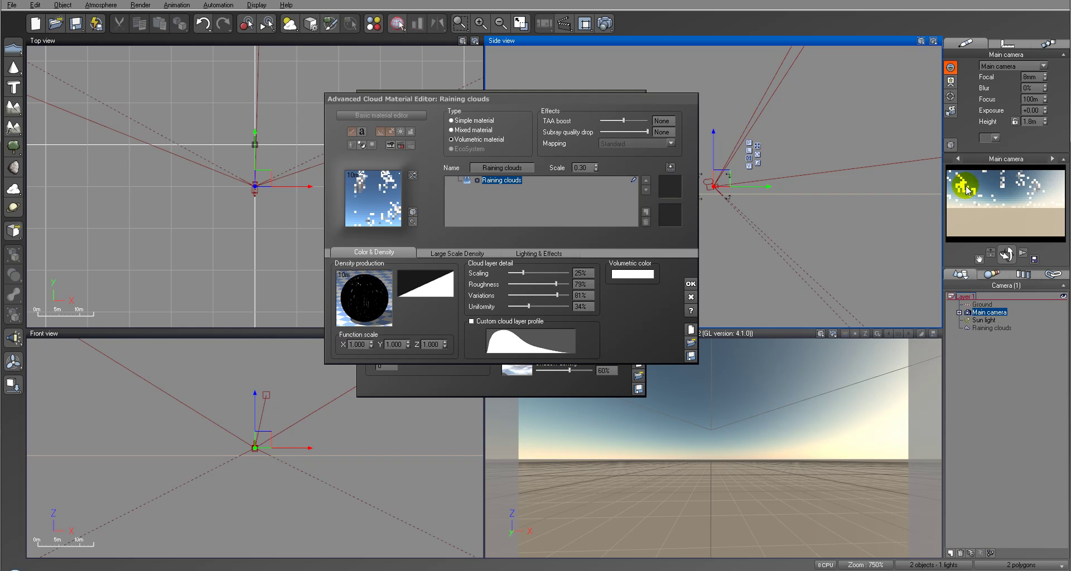
Disable the cloud material's cast shadows, set its forced ambient color to a muted blue, and accept the material.
{"action": "left_click", "coordinate": [466, 253]}
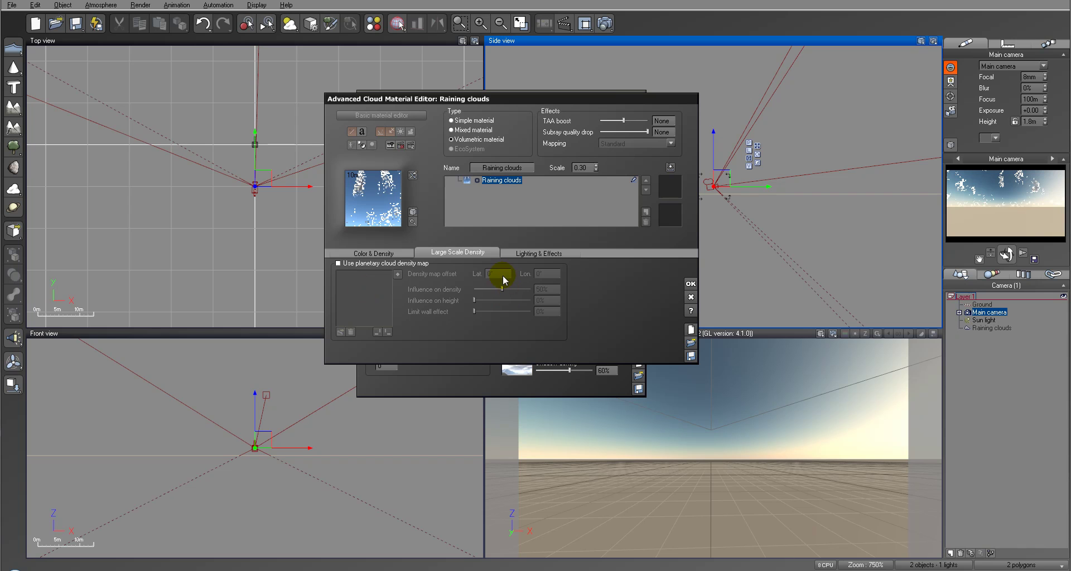
{"action": "left_click", "coordinate": [546, 253]}
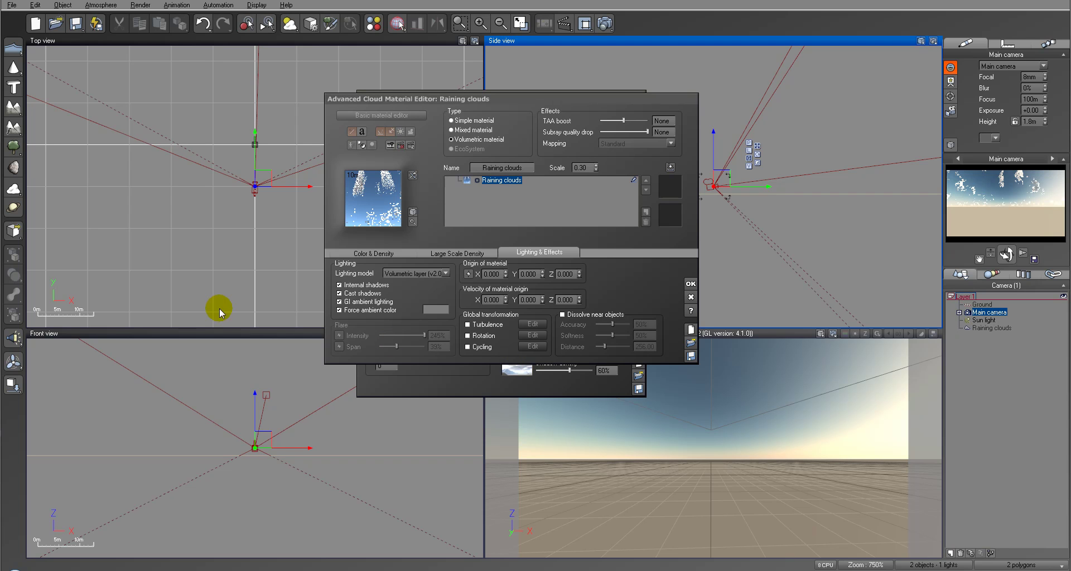
{"action": "left_click", "coordinate": [353, 293]}
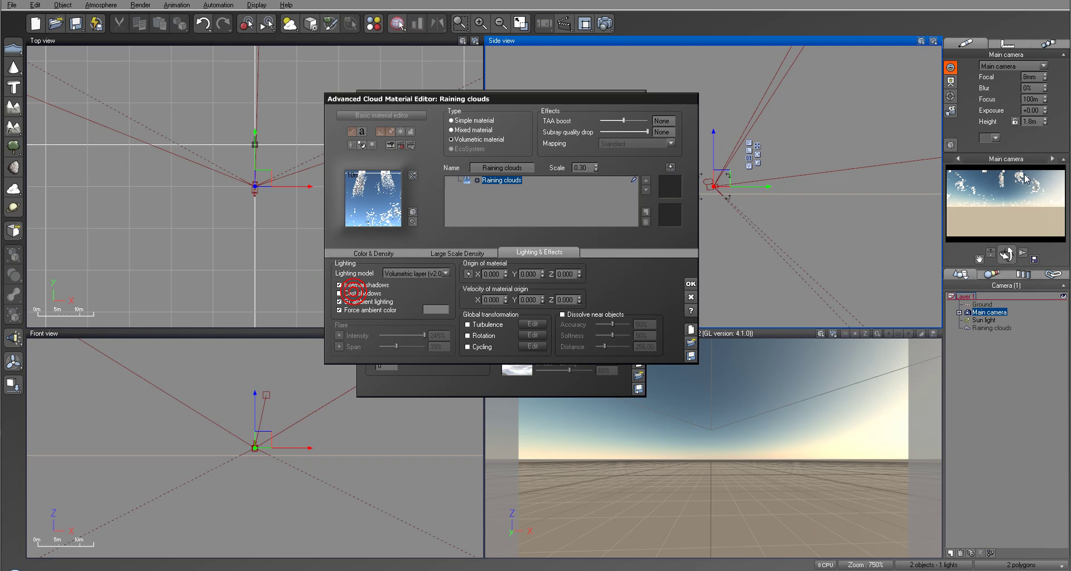
{"action": "left_click", "coordinate": [430, 311]}
{"action": "left_click", "coordinate": [445, 313]}
{"action": "left_click", "coordinate": [600, 215]}
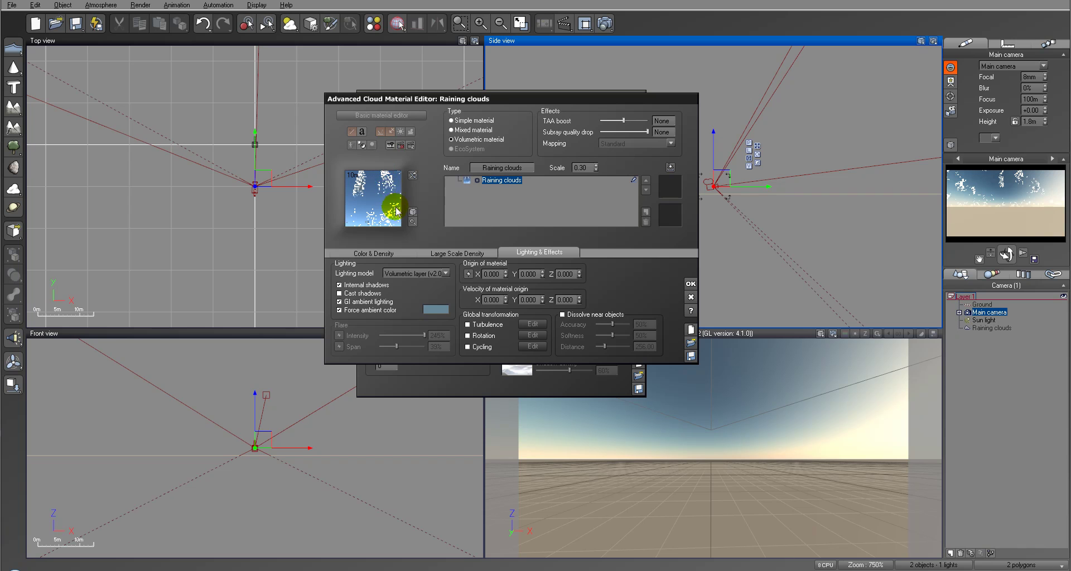
{"action": "left_click", "coordinate": [690, 285]}
Set the Raining clouds layer's cover to 90%, height to 1.7 km and altitude to 0 m.
{"action": "left_click_drag", "start_coordinate": [510, 87], "coordinate": [502, 74]}
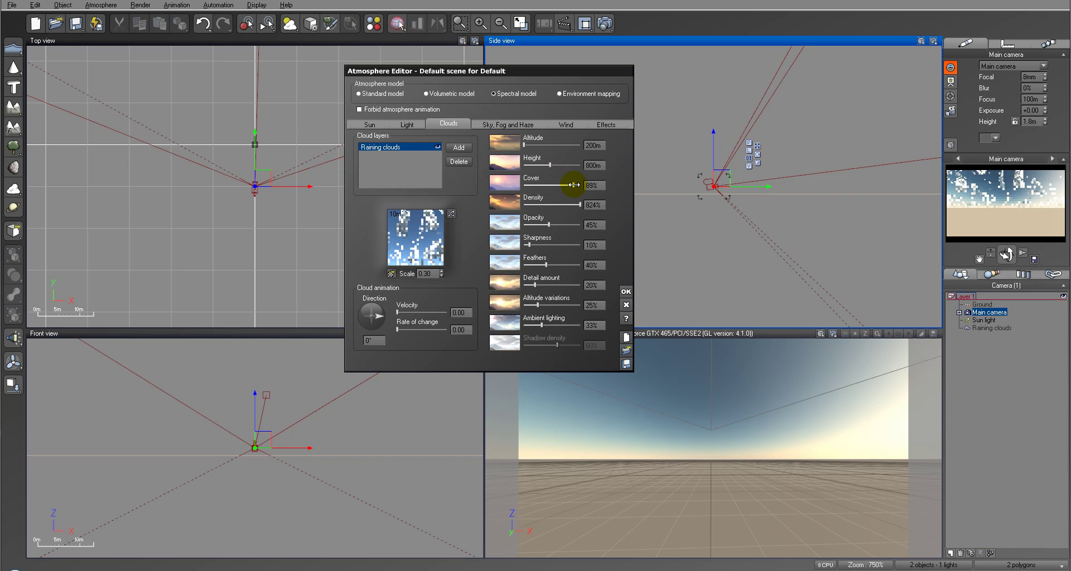
{"action": "left_click", "coordinate": [575, 185]}
{"action": "left_click_drag", "start_coordinate": [550, 165], "coordinate": [555, 162]}
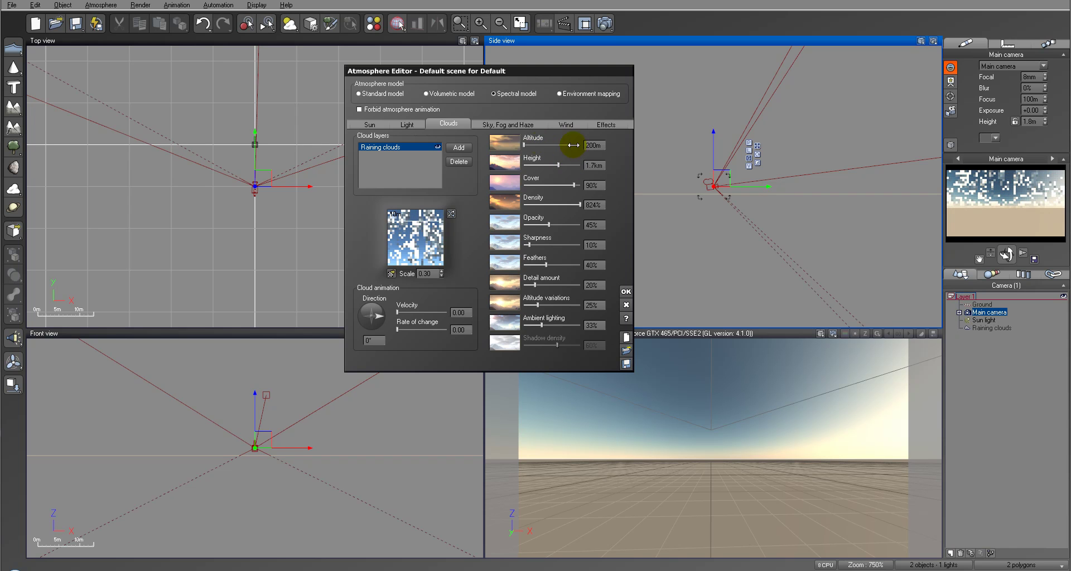
{"action": "left_click", "coordinate": [592, 146]}
{"action": "type", "text": "0"}
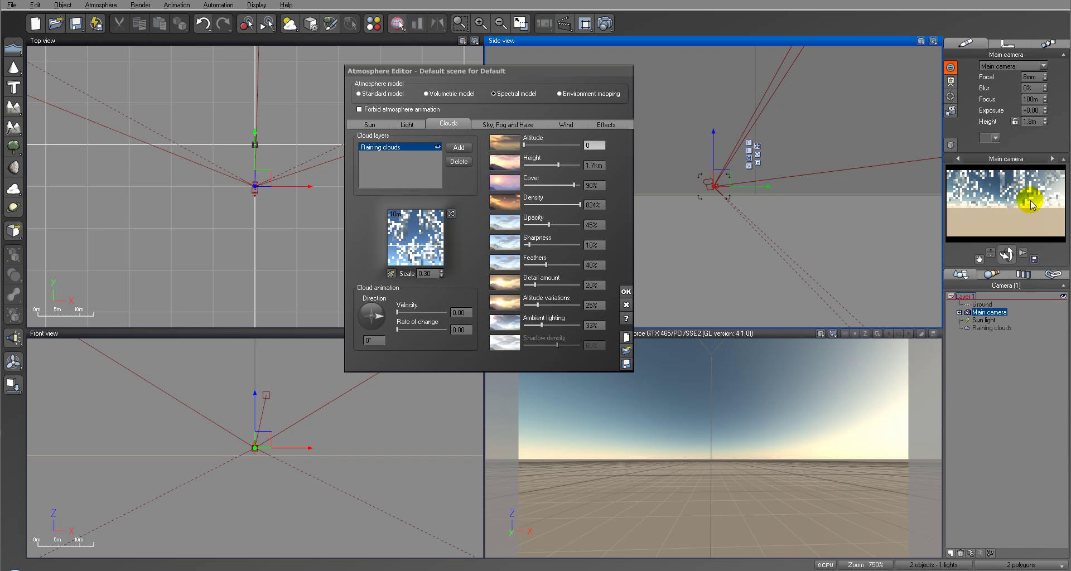
Set the cloud layer's detail amount to 75%, altitude variations 96%, feathers 21%, density 23% and opacity 88%, and accept the atmosphere.
{"action": "left_click", "coordinate": [541, 285]}
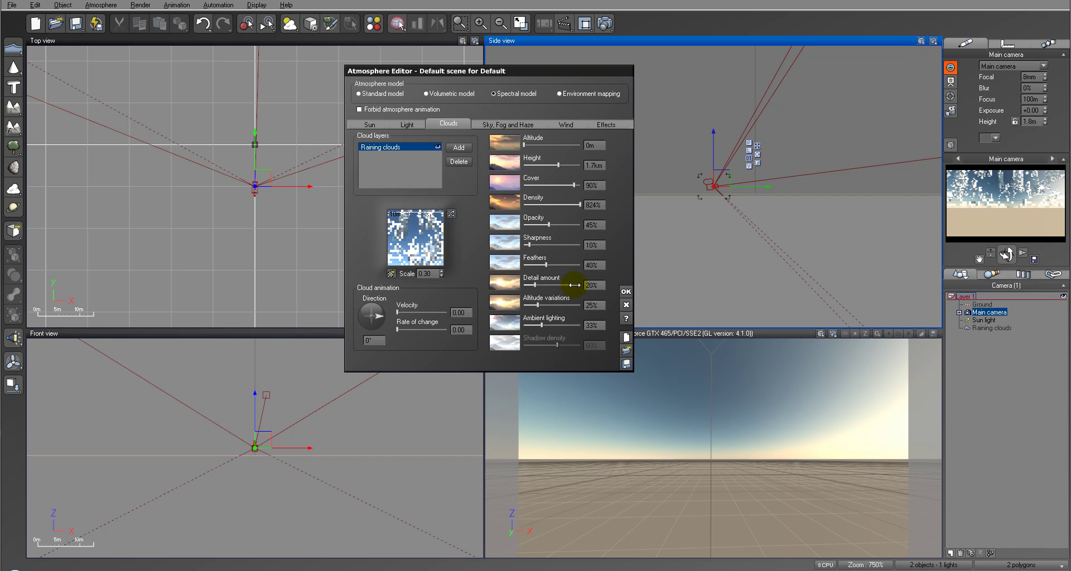
{"action": "left_click_drag", "start_coordinate": [541, 305], "coordinate": [581, 305]}
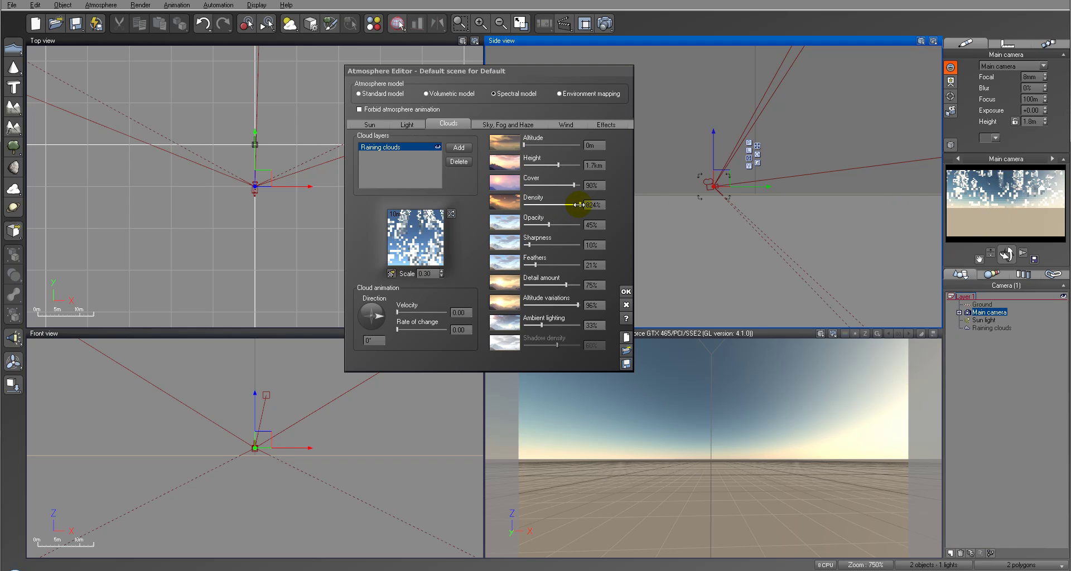
{"action": "mouse_move", "coordinate": [549, 221]}
{"action": "left_mouse_down"}
{"action": "mouse_move", "coordinate": [577, 222]}
{"action": "mouse_move", "coordinate": [124, 204]}
{"action": "left_mouse_up"}
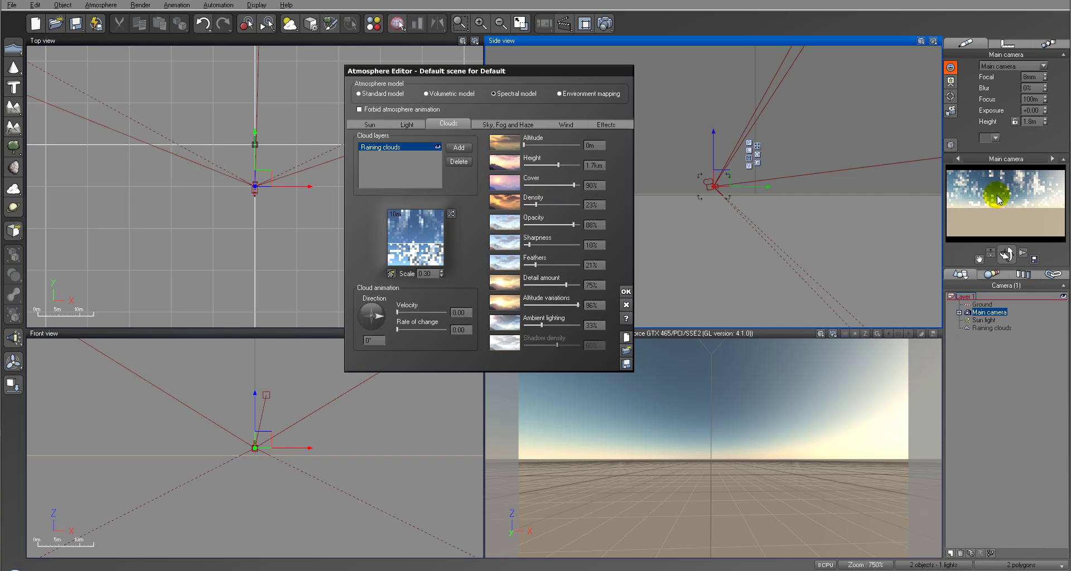
{"action": "left_click", "coordinate": [625, 291]}
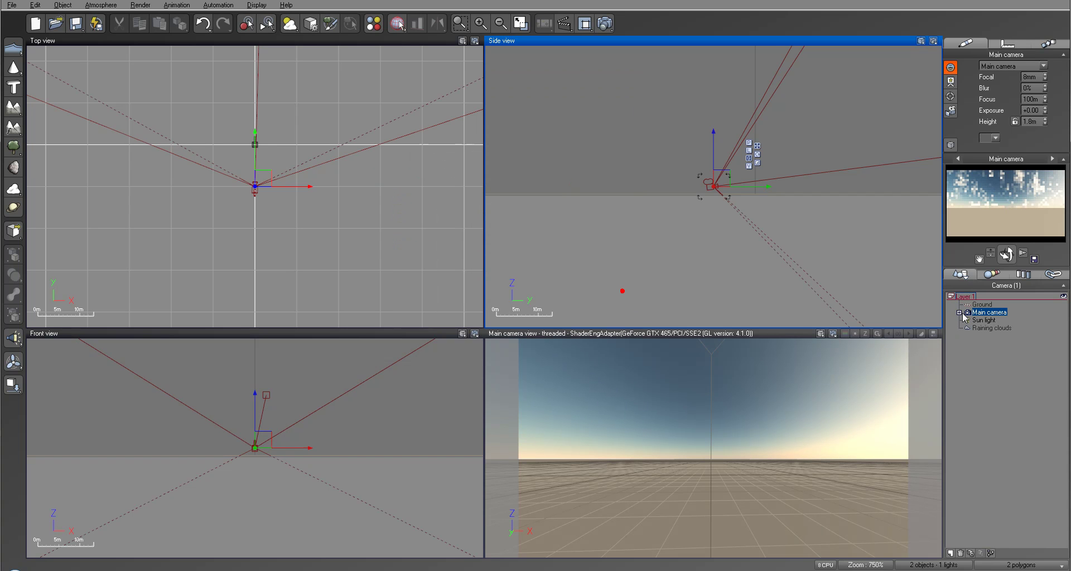
Tilt the main camera up toward the sky and set its focal length to 25 mm.
{"action": "left_click_drag", "start_coordinate": [1007, 255], "coordinate": [996, 250]}
{"action": "left_click_drag", "start_coordinate": [505, 406], "coordinate": [505, 409]}
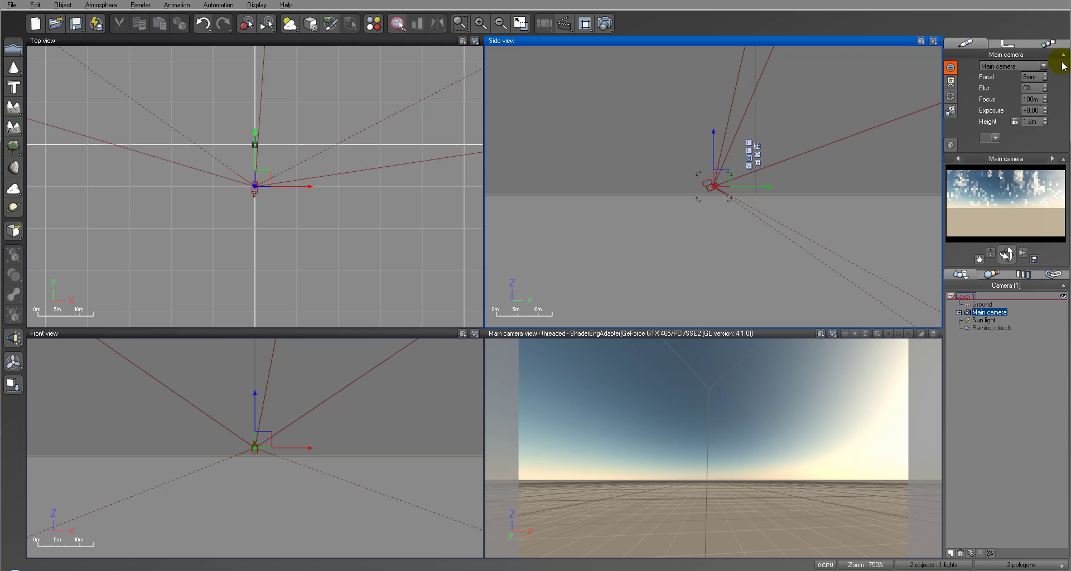
{"action": "left_click", "coordinate": [1034, 75]}
{"action": "mouse_move", "coordinate": [1048, 77]}
{"action": "left_mouse_down"}
{"action": "mouse_move", "coordinate": [1049, 90]}
{"action": "mouse_move", "coordinate": [1047, 79]}
{"action": "left_mouse_up"}
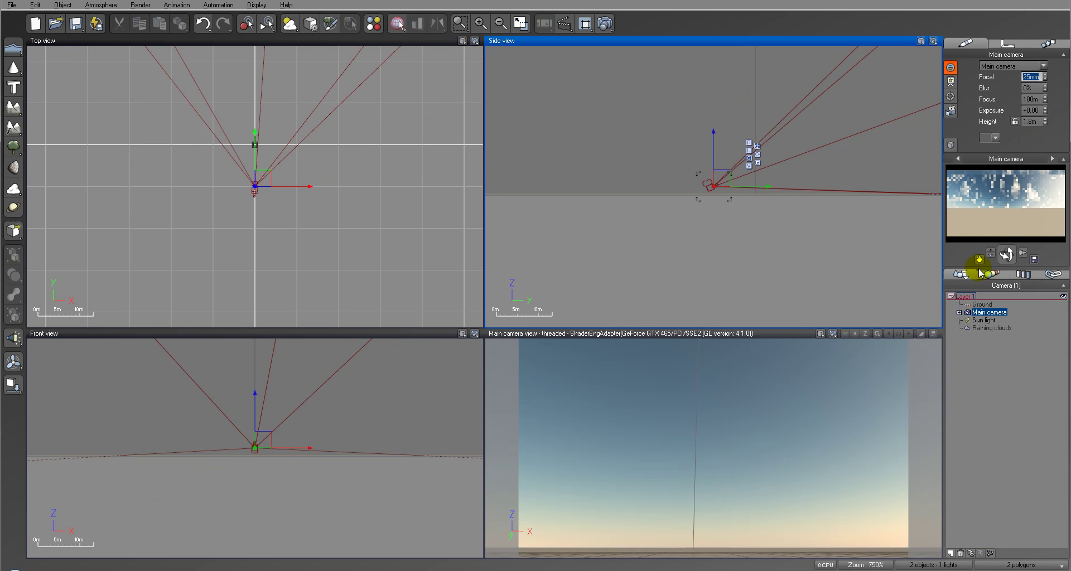
{"action": "left_click_drag", "start_coordinate": [1006, 255], "coordinate": [1007, 256]}
{"action": "left_click_drag", "start_coordinate": [502, 408], "coordinate": [502, 406]}
Render the scene to screen at 800x450 with Preview quality, accept the post render options and close the finished render.
{"action": "left_click", "coordinate": [606, 24]}
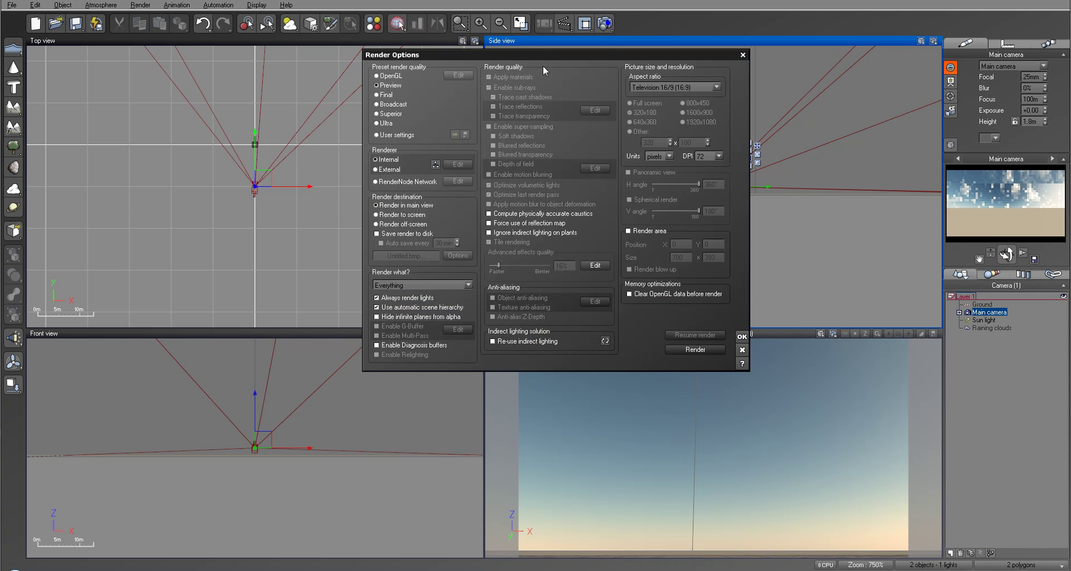
{"action": "left_click", "coordinate": [389, 215]}
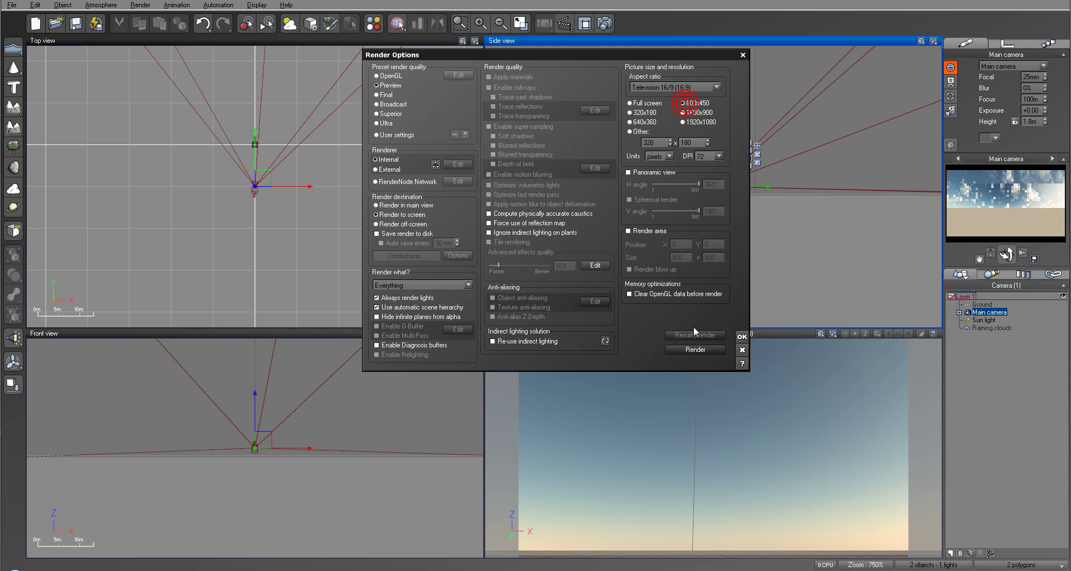
{"action": "left_click", "coordinate": [696, 350]}
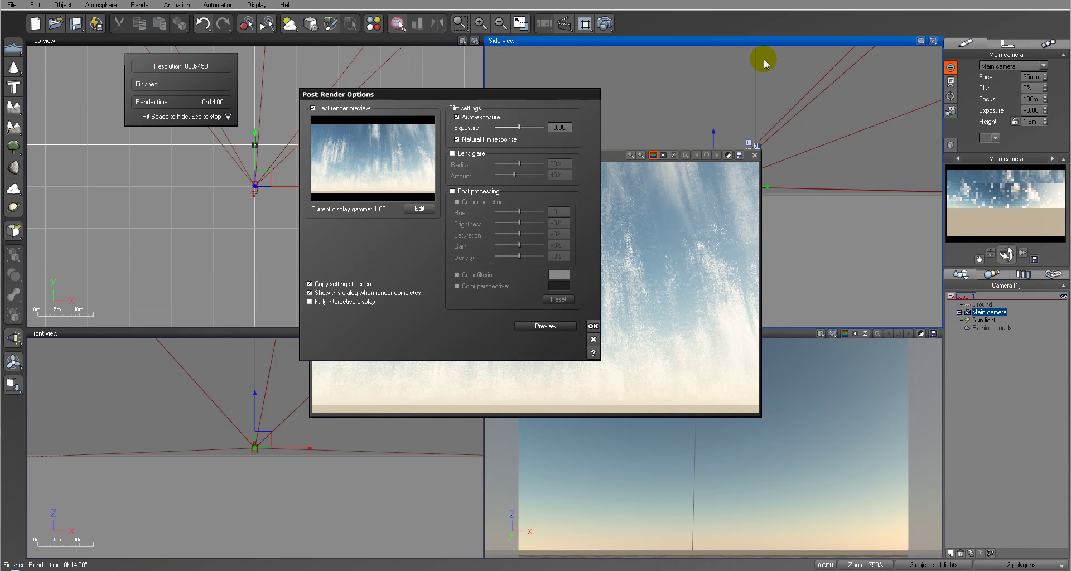
{"action": "left_click_drag", "start_coordinate": [493, 96], "coordinate": [344, 128]}
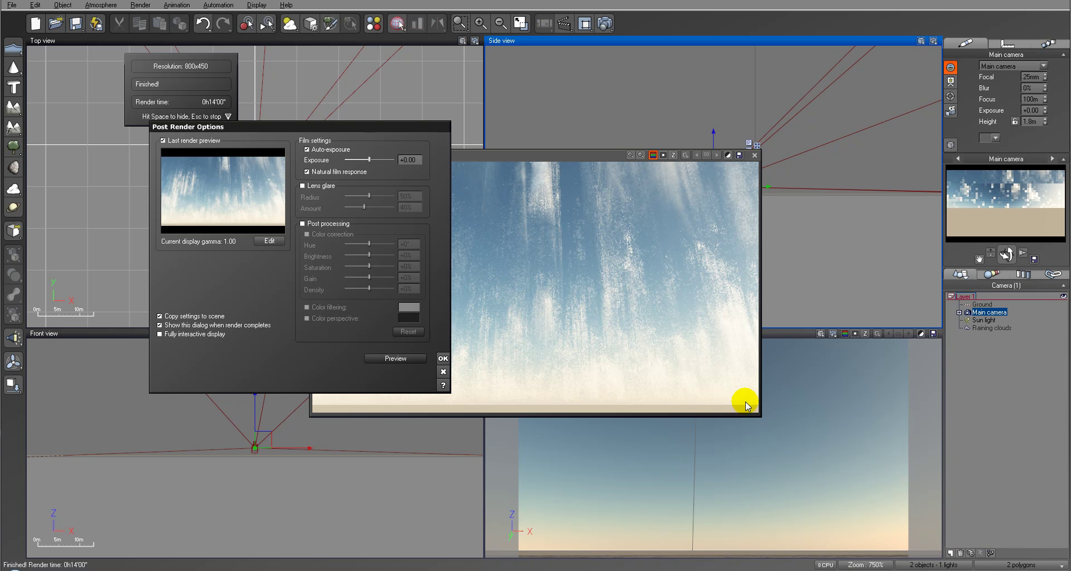
{"action": "left_click", "coordinate": [444, 359]}
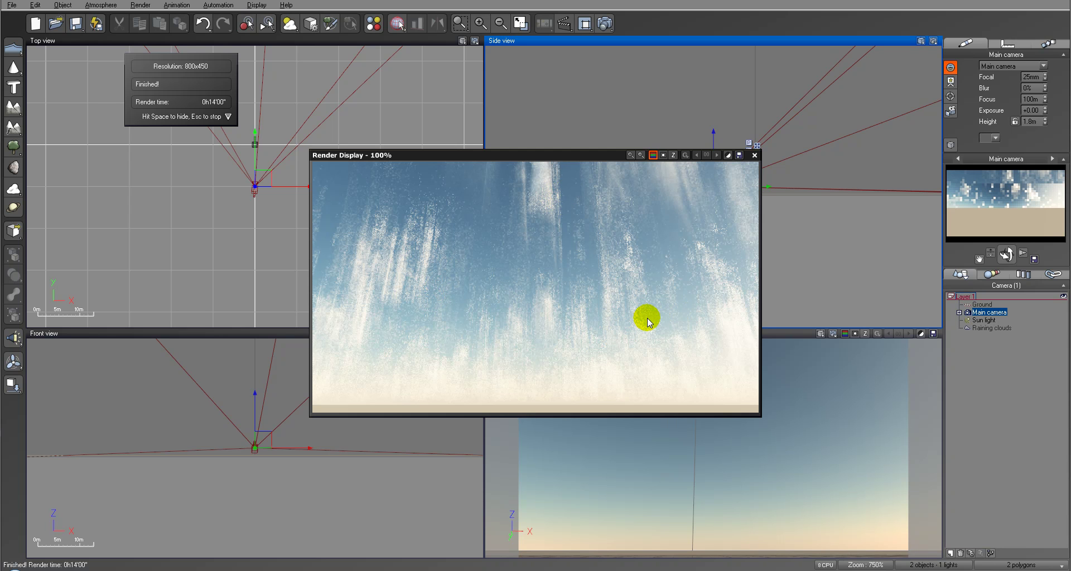
{"action": "left_click", "coordinate": [755, 156]}
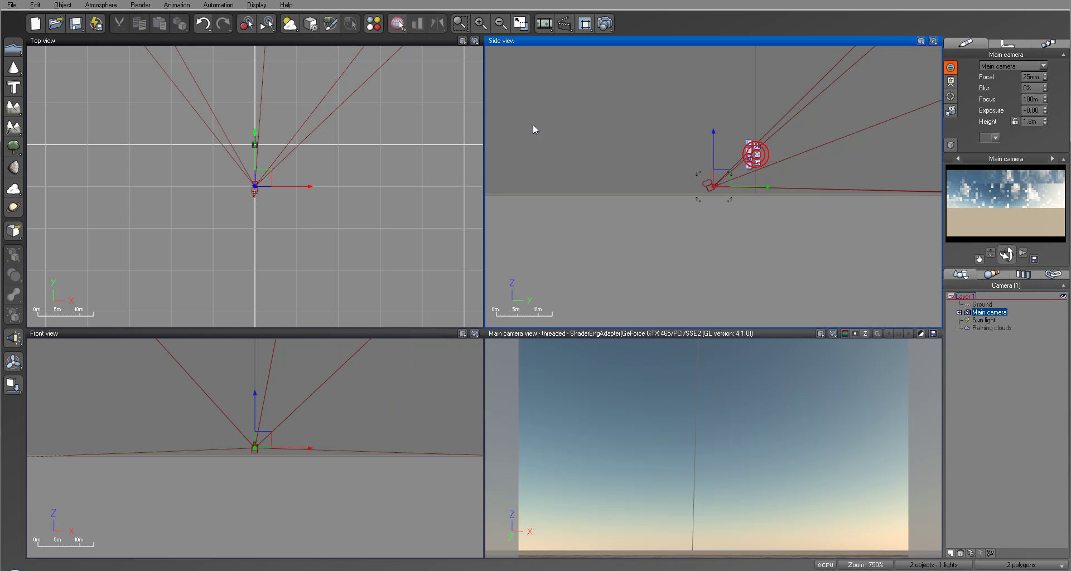
Review the Raining clouds material from the atmosphere's cloud settings and close both editors without changing any values.
{"action": "left_click", "coordinate": [92, 8]}
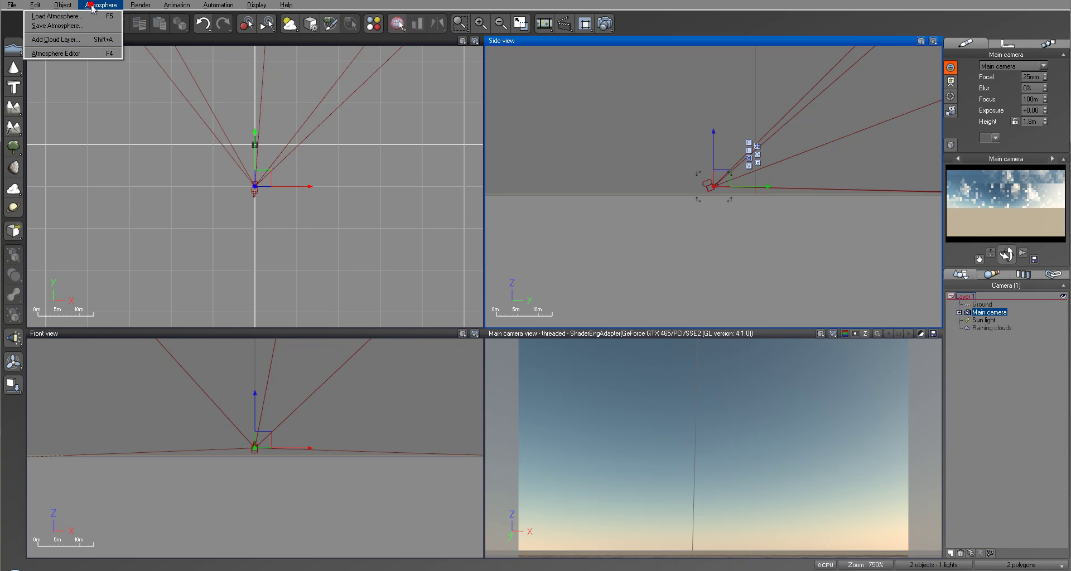
{"action": "left_click", "coordinate": [84, 54]}
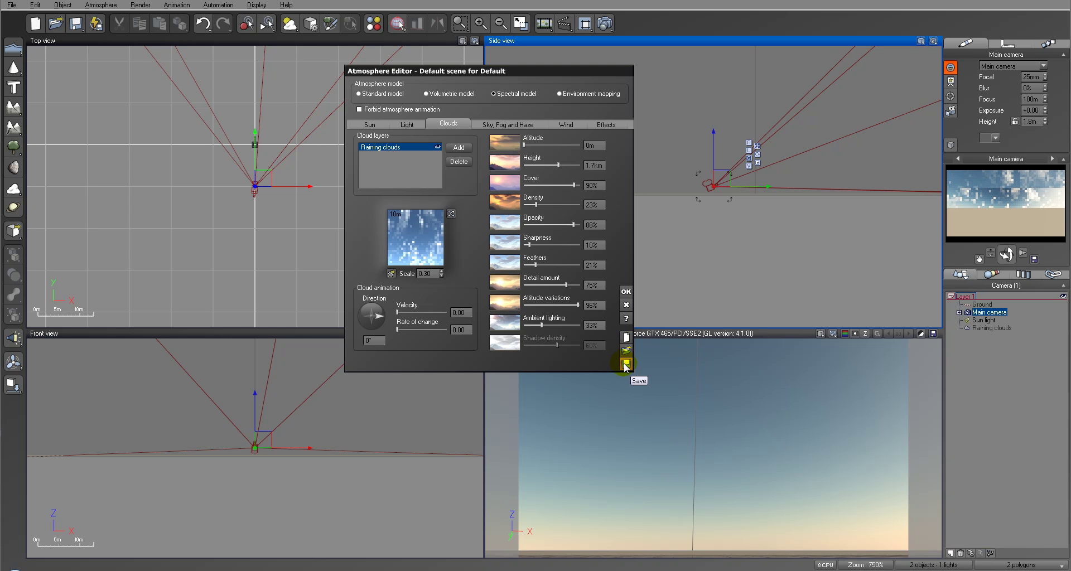
{"action": "left_click", "coordinate": [422, 241]}
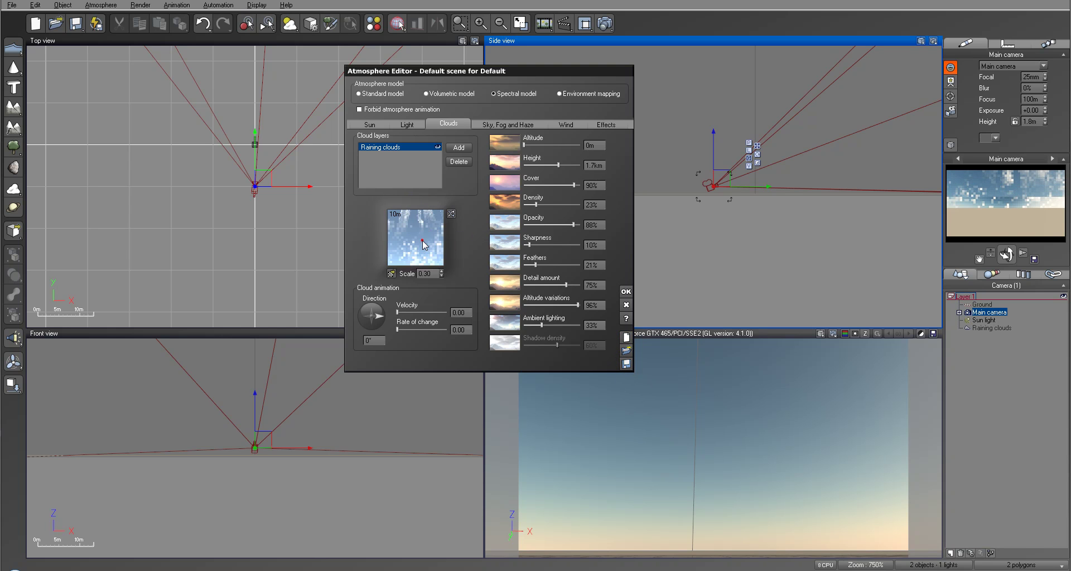
{"action": "double_click", "coordinate": [422, 242]}
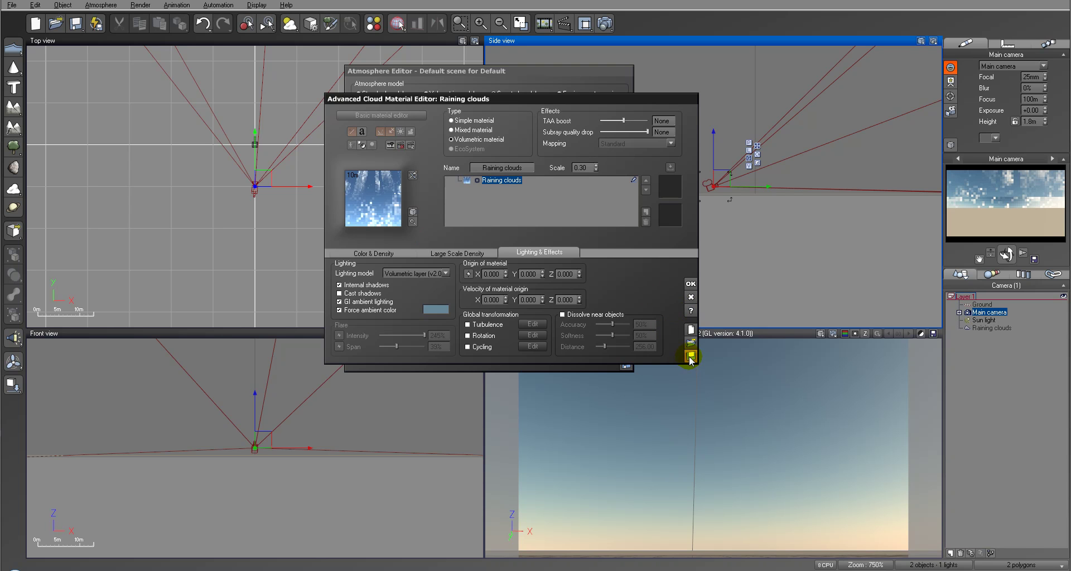
{"action": "left_click", "coordinate": [691, 299]}
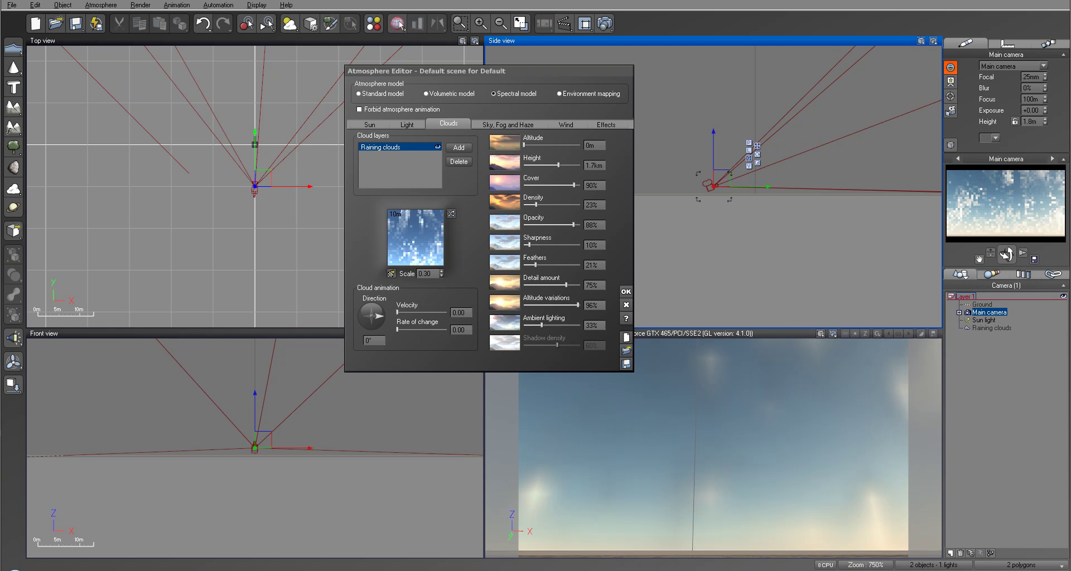
{"action": "left_click", "coordinate": [626, 289]}
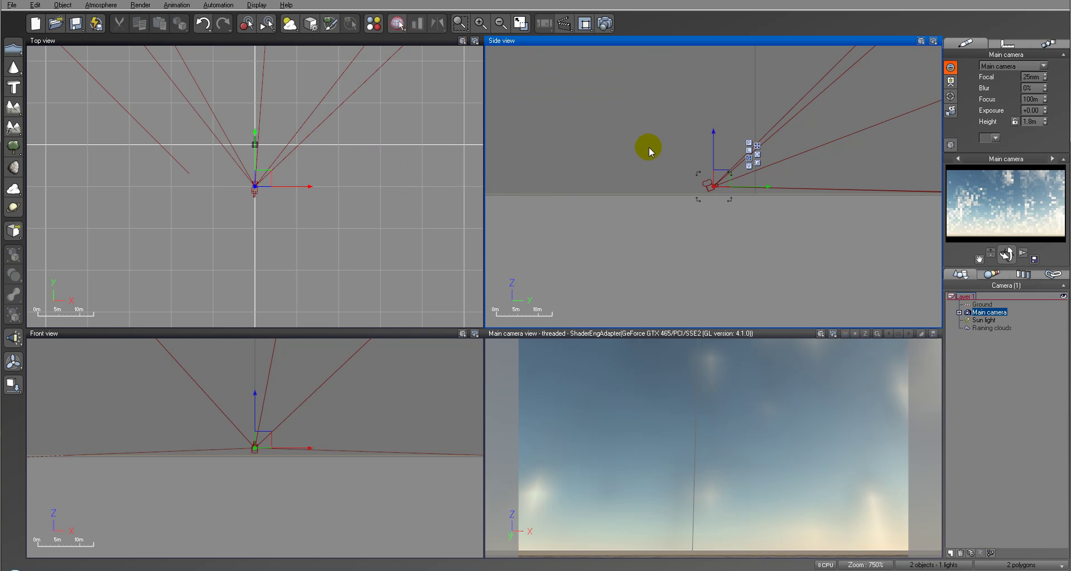
{"action": "right_click_drag", "start_coordinate": [667, 145], "coordinate": [612, 242]}
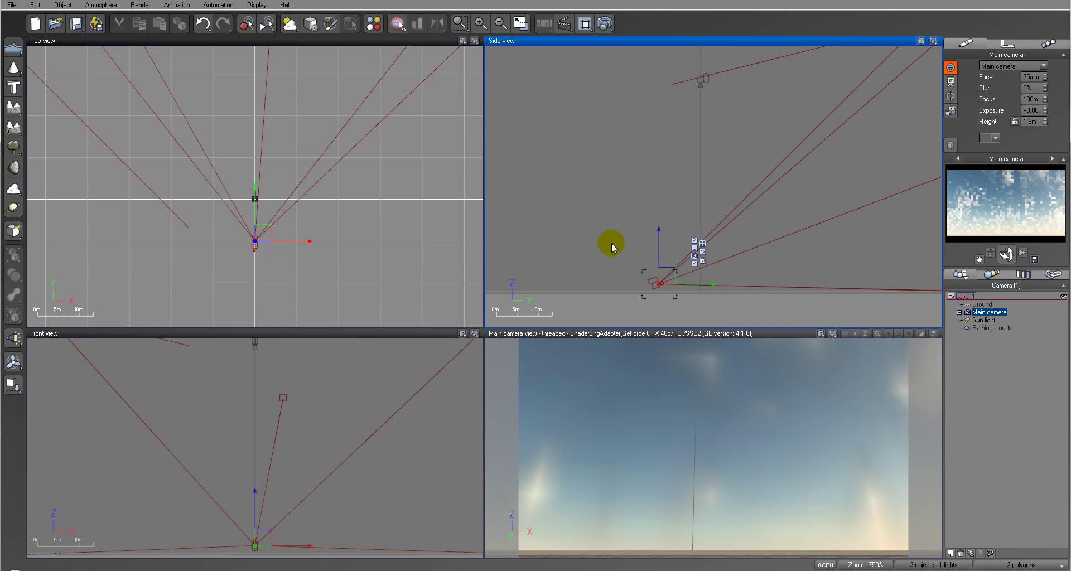